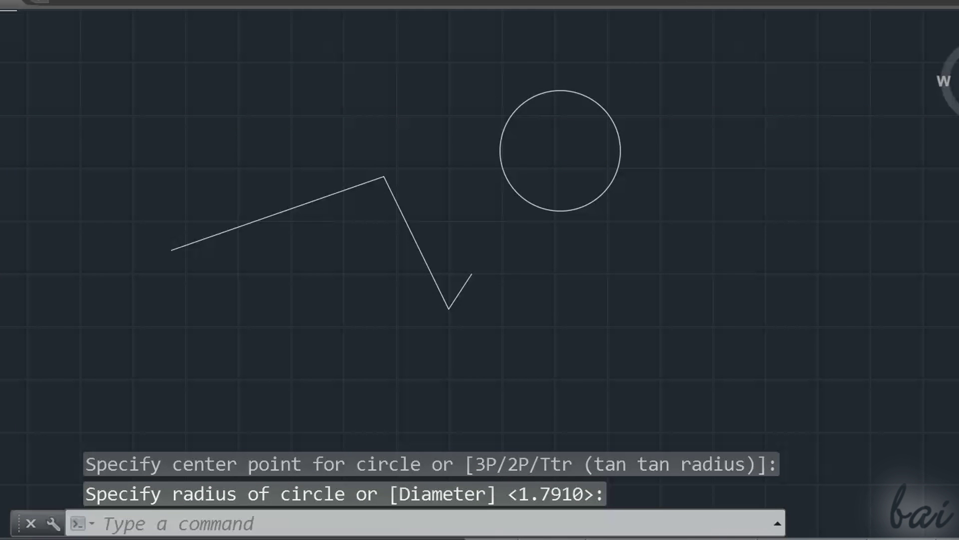
Draw a small triangle as a three-sided polyline to the right of the circle, ending at its start point
type("pl")
key("Return")
left_click(660, 214)
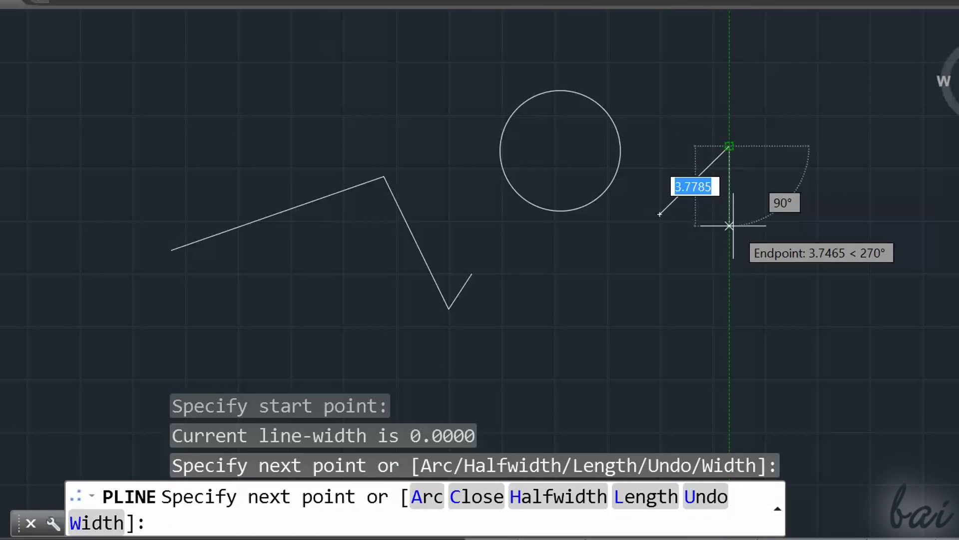
left_click(729, 145)
left_click(739, 216)
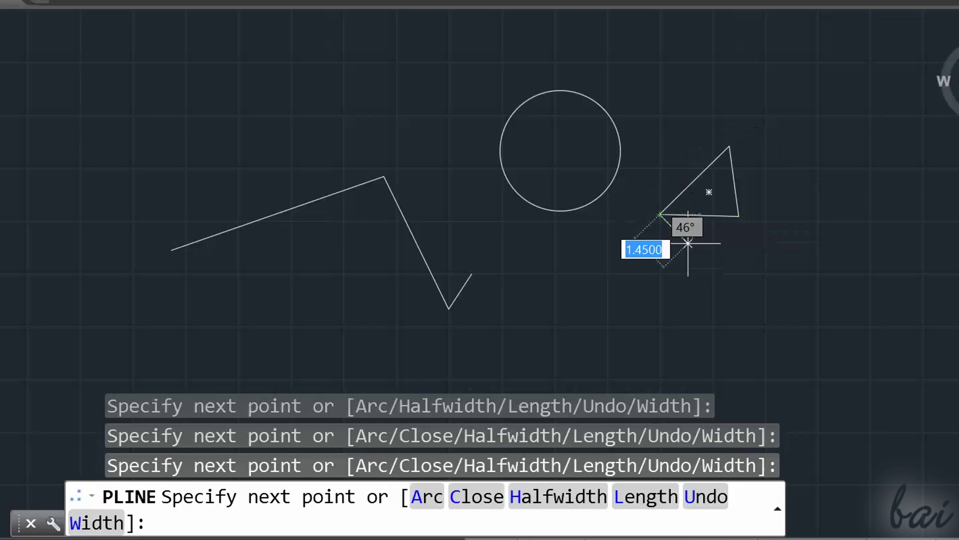
key("Escape")
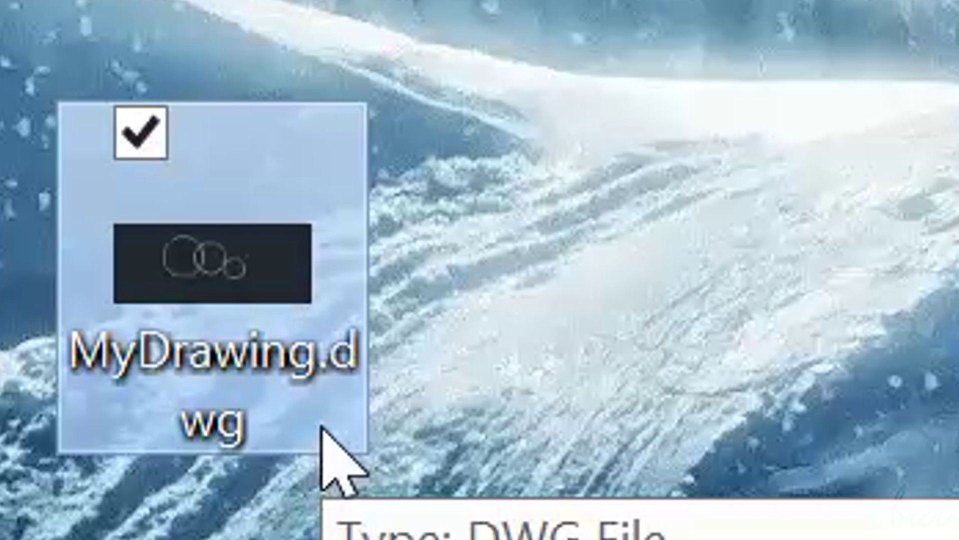
Start a new blank drawing from the start page
left_click(490, 403)
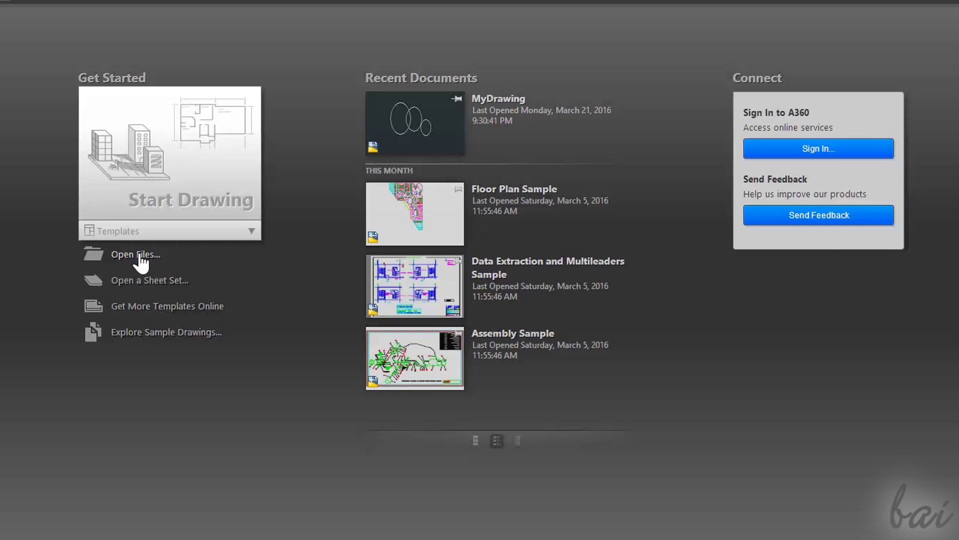
left_click(136, 254)
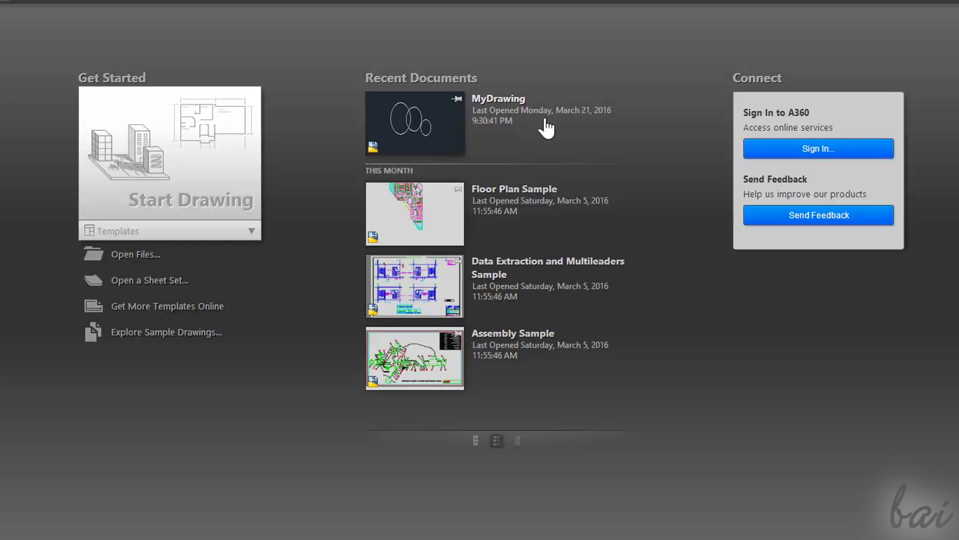
left_click(189, 184)
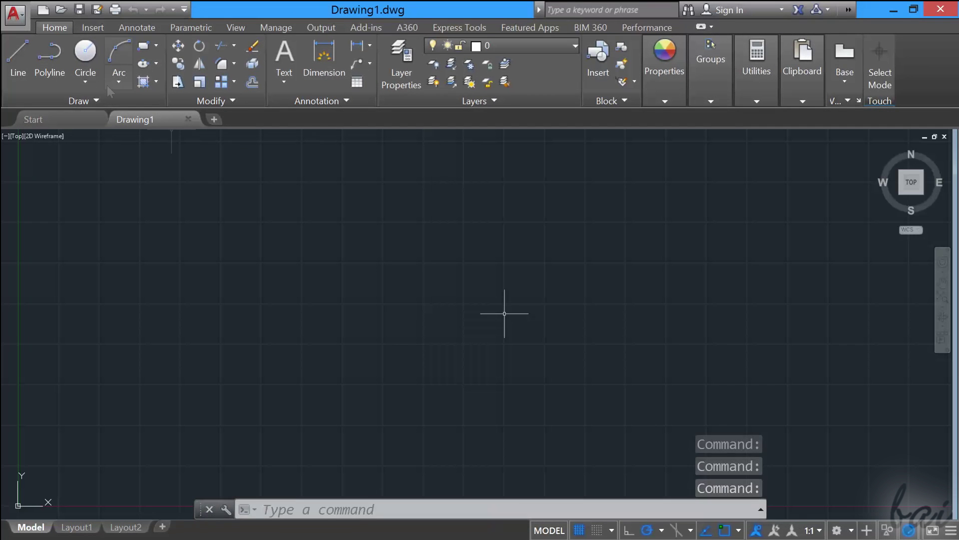
Draw a large open arc through three points in the middle of the drawing area
left_click(108, 86)
left_click(387, 274)
left_click(460, 215)
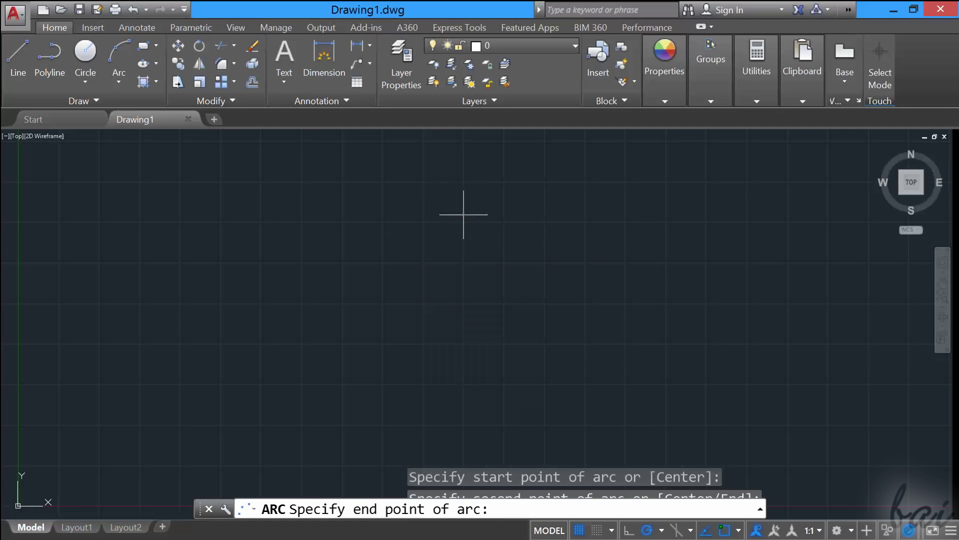
left_click(520, 328)
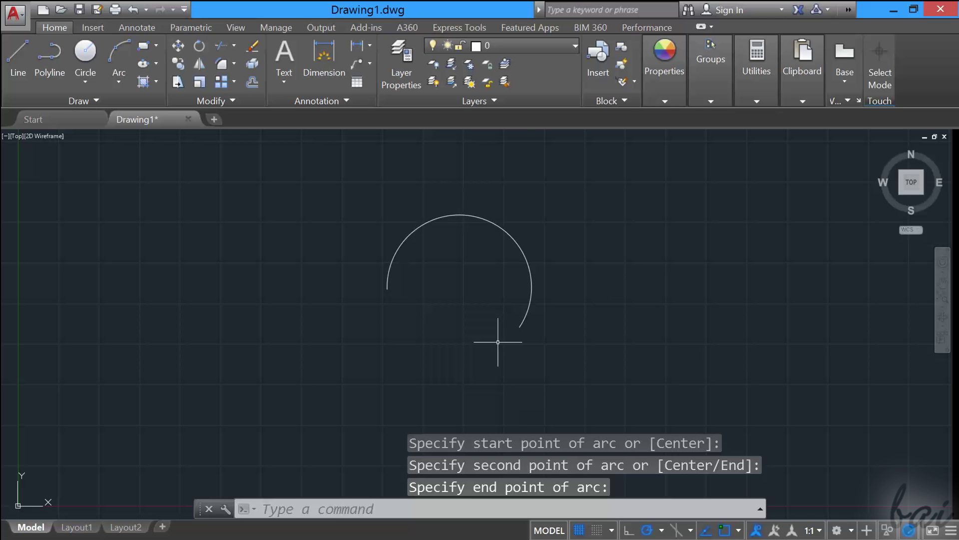
Examine the Insert, Annotate, Parametric, View, Manage, Output, Add-ins and A360 tool sets, then return to the Home tools
left_click(85, 27)
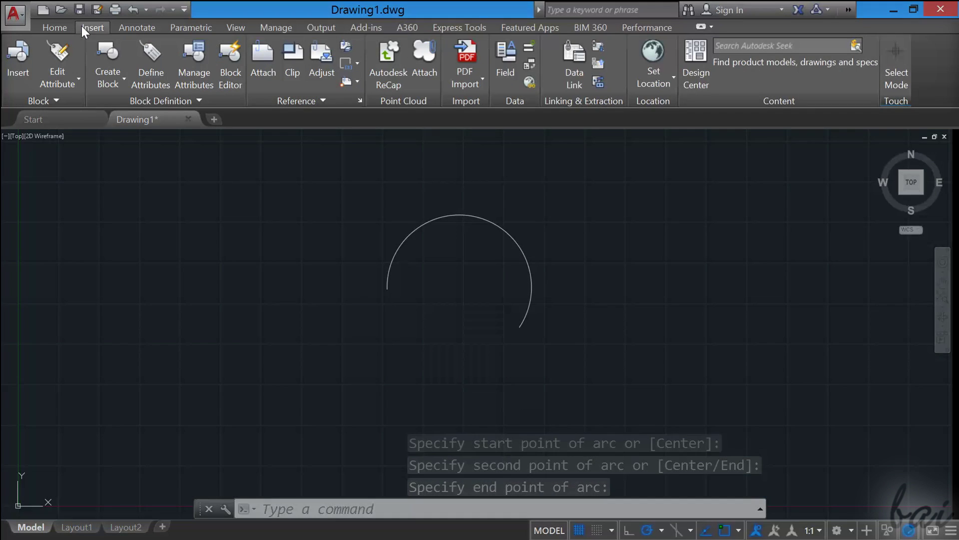
left_click(140, 27)
left_click(191, 27)
left_click(235, 28)
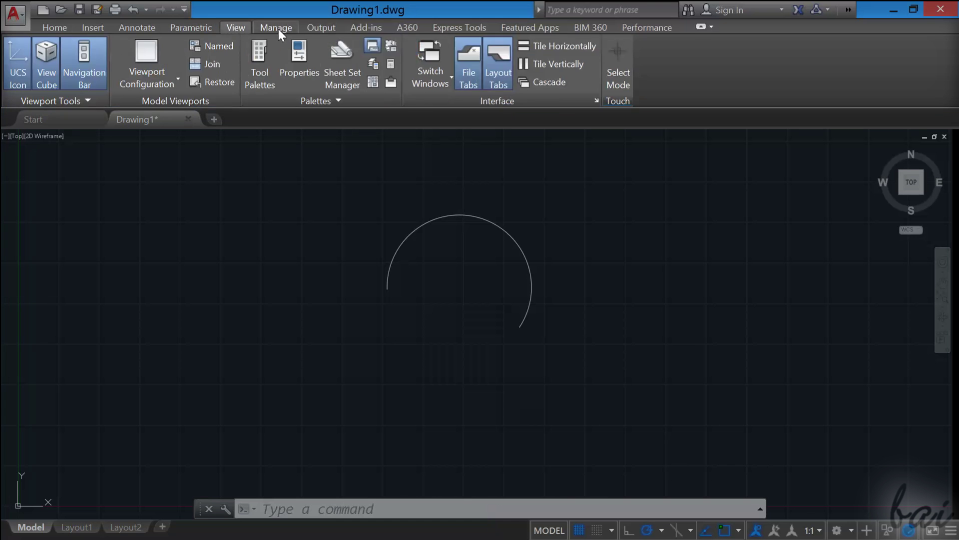
left_click(275, 27)
left_click(320, 27)
left_click(366, 28)
left_click(406, 29)
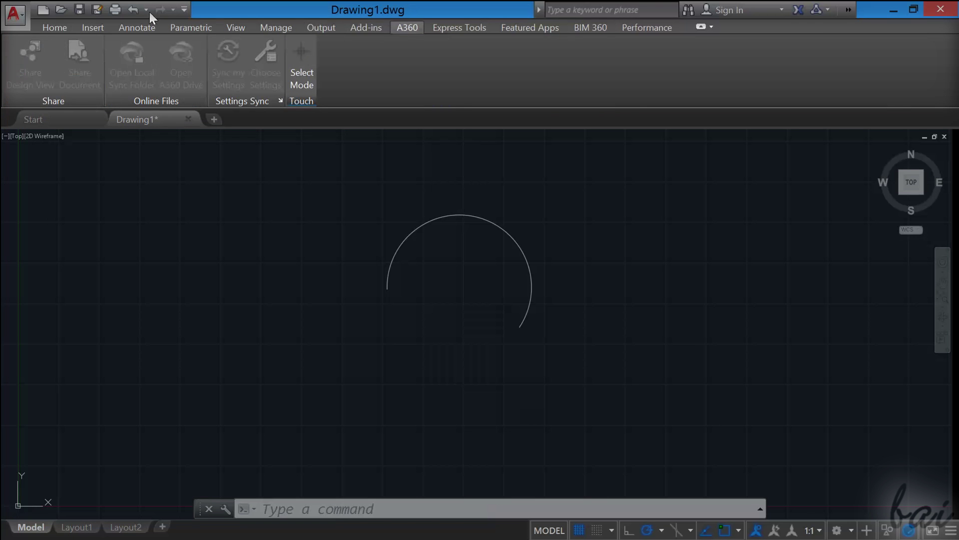
left_click(55, 27)
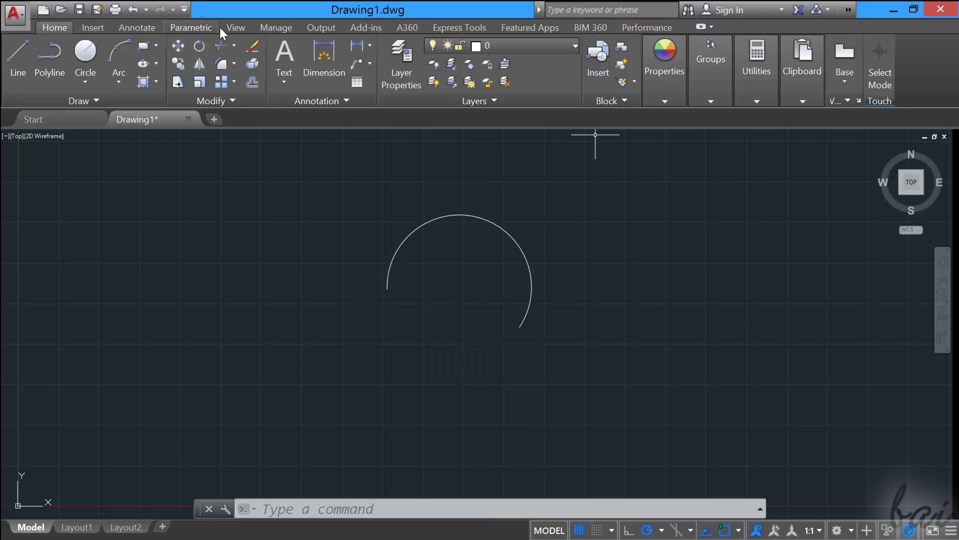
Switch the navigation bar, ViewCube, UCS icon and file tabs off and on again one by one
left_click(233, 28)
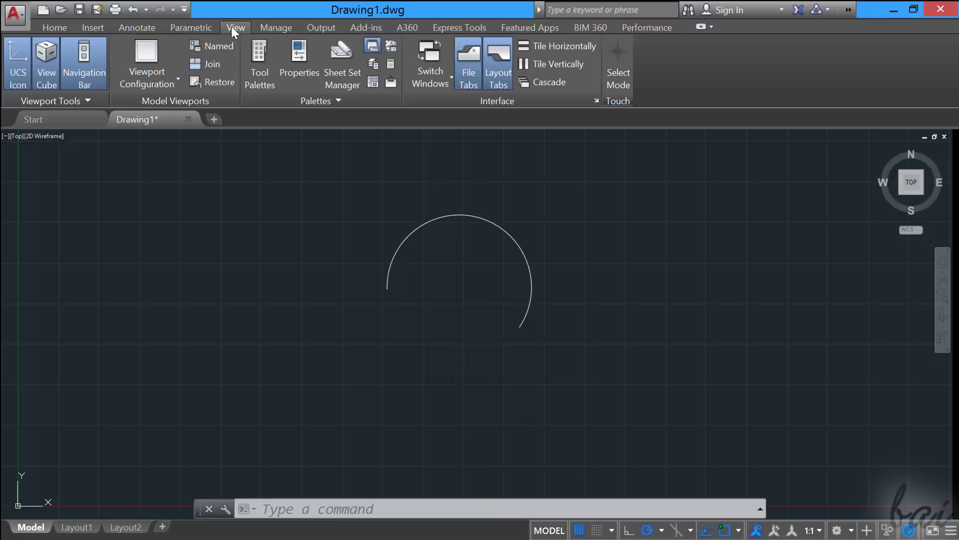
left_click(94, 64)
left_click(94, 64)
left_click(52, 74)
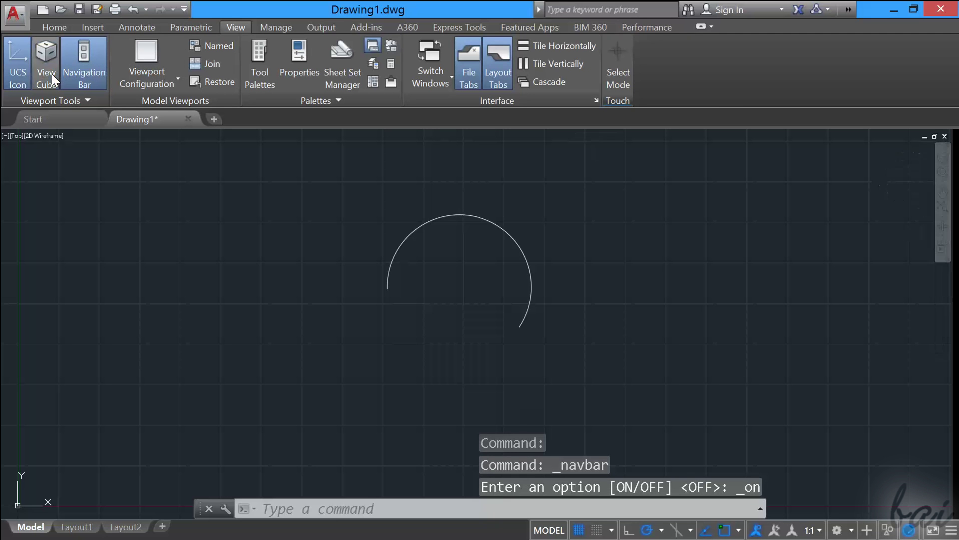
left_click(52, 74)
left_click(23, 74)
left_click(23, 74)
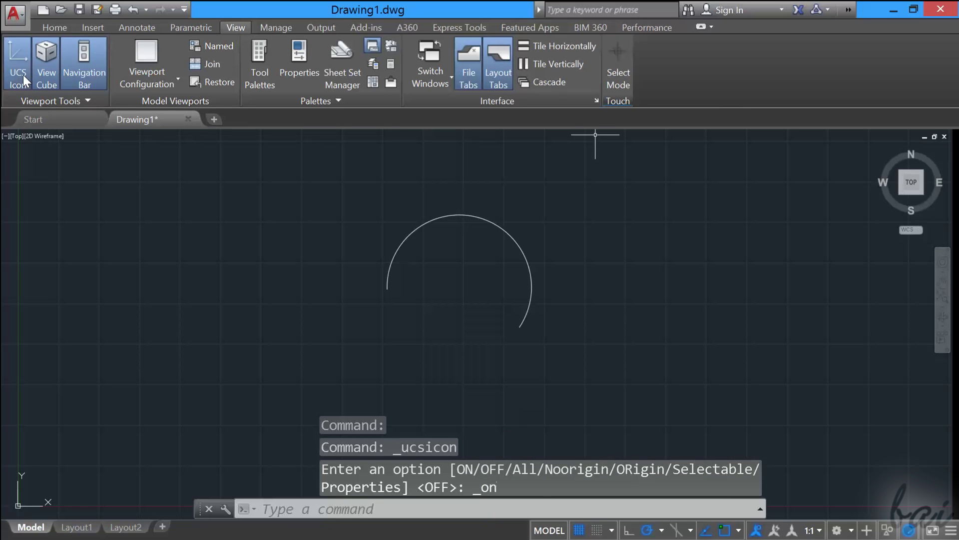
left_click(469, 74)
left_click(468, 71)
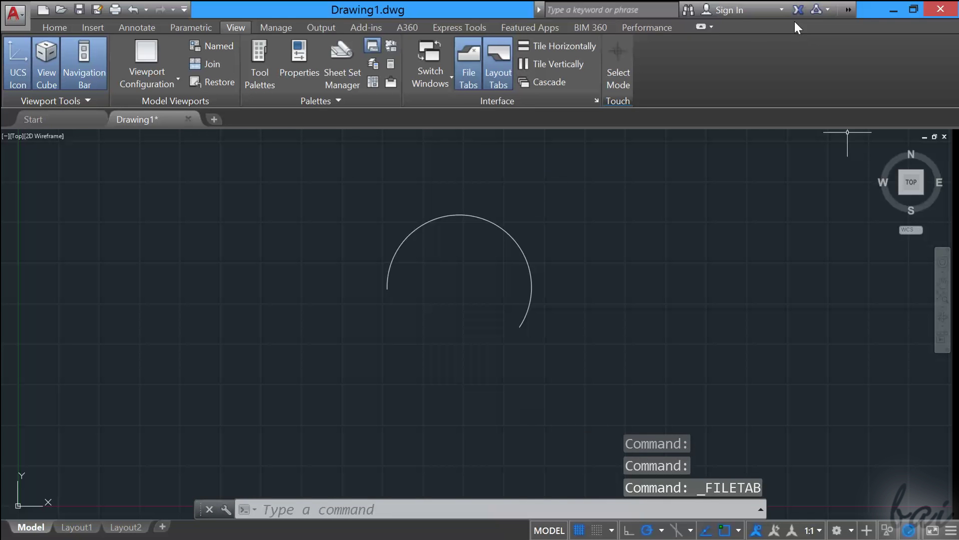
Cycle the ribbon through its minimized states back to full size and show the Home tools
left_click(700, 27)
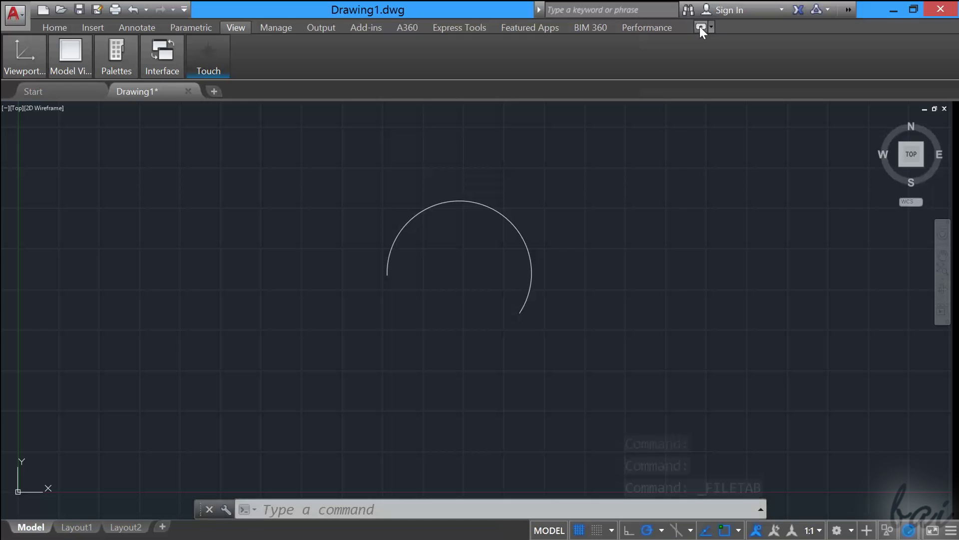
left_click(700, 26)
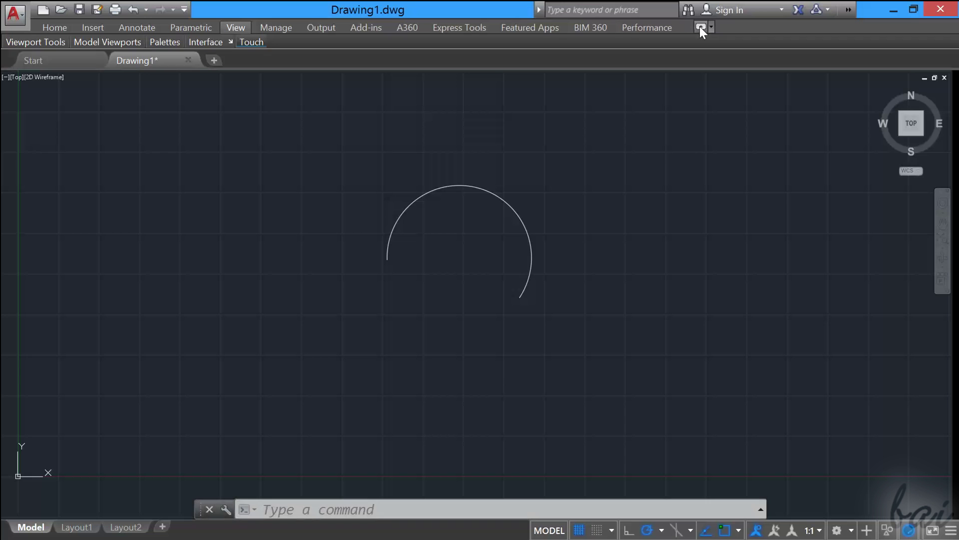
left_click(699, 26)
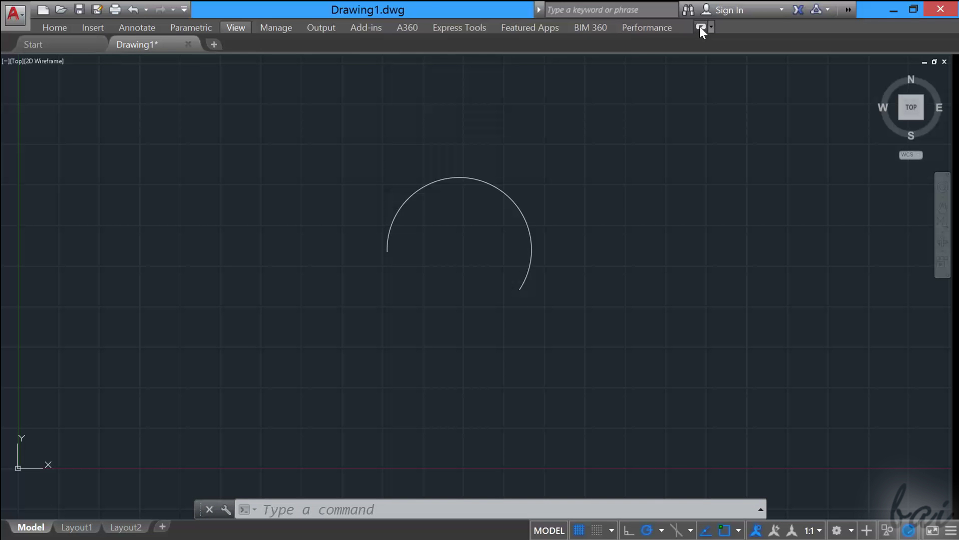
left_click(700, 26)
left_click(53, 28)
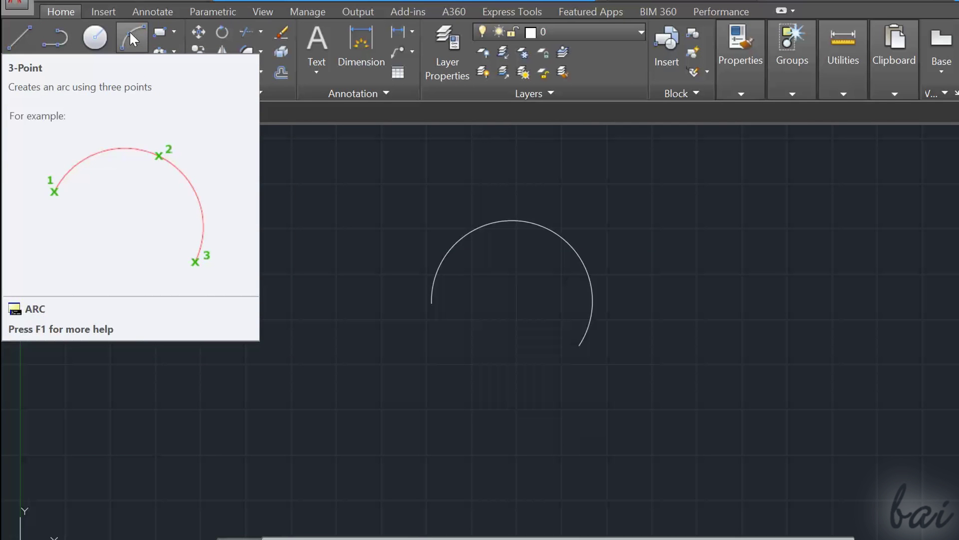
Examine the list of available arc construction methods
left_click(131, 67)
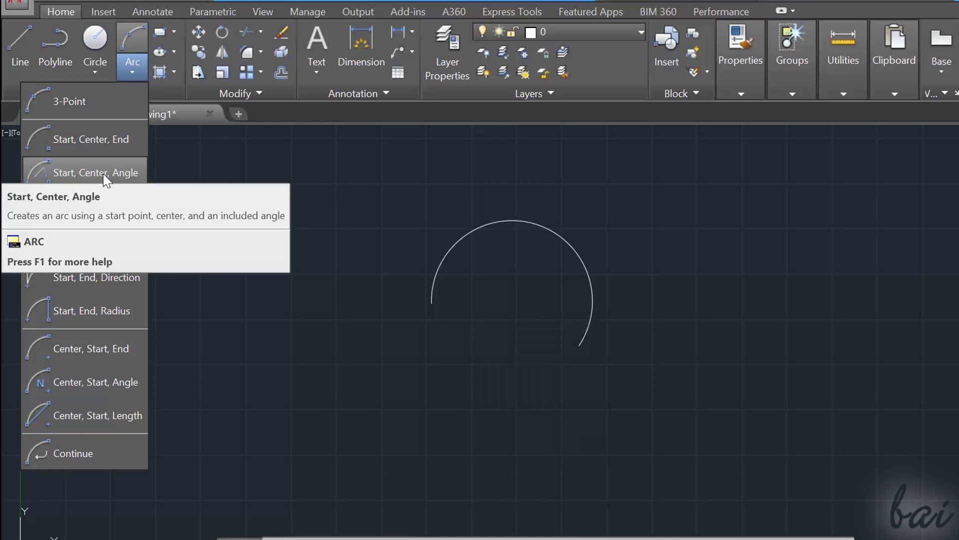
left_click(144, 73)
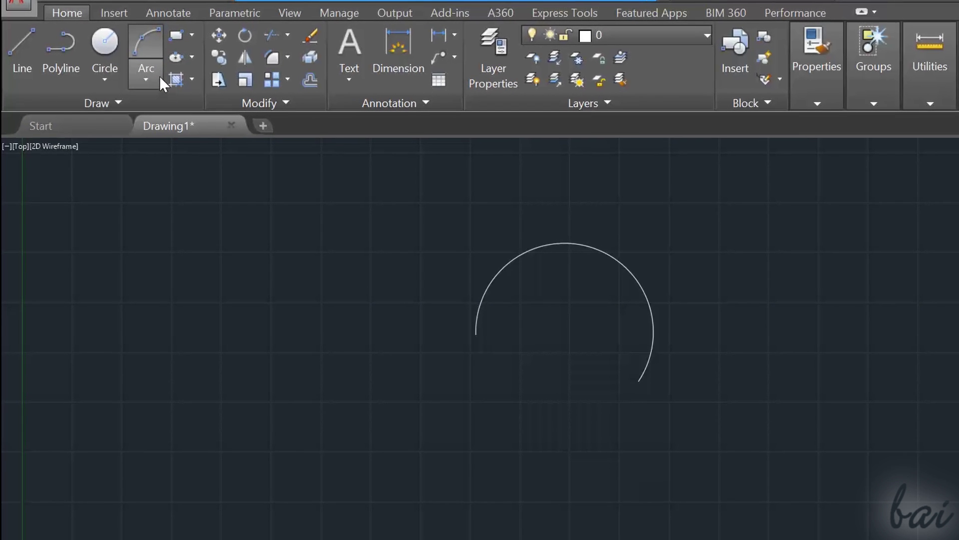
left_click(158, 76)
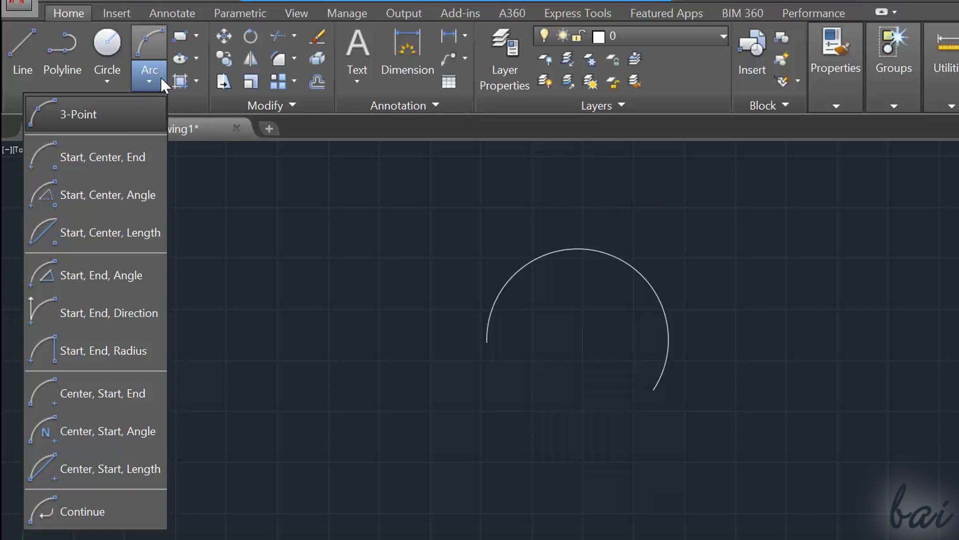
left_click(160, 77)
left_click(160, 77)
left_click(160, 77)
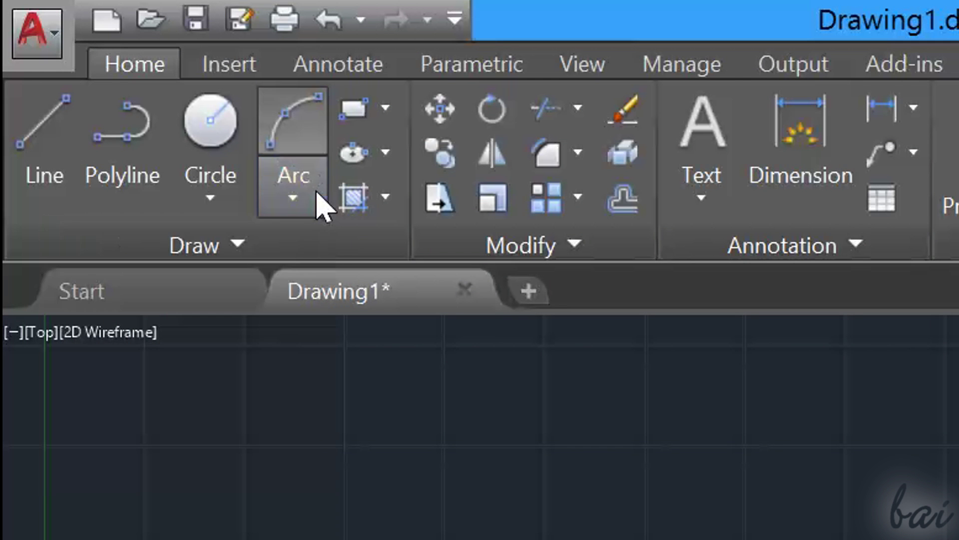
left_click(316, 192)
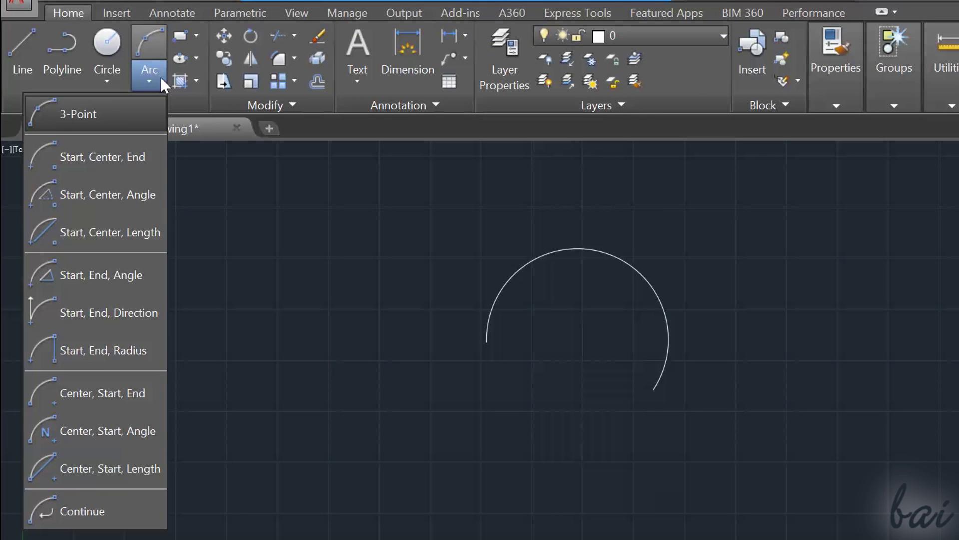
left_click(161, 78)
left_click(160, 77)
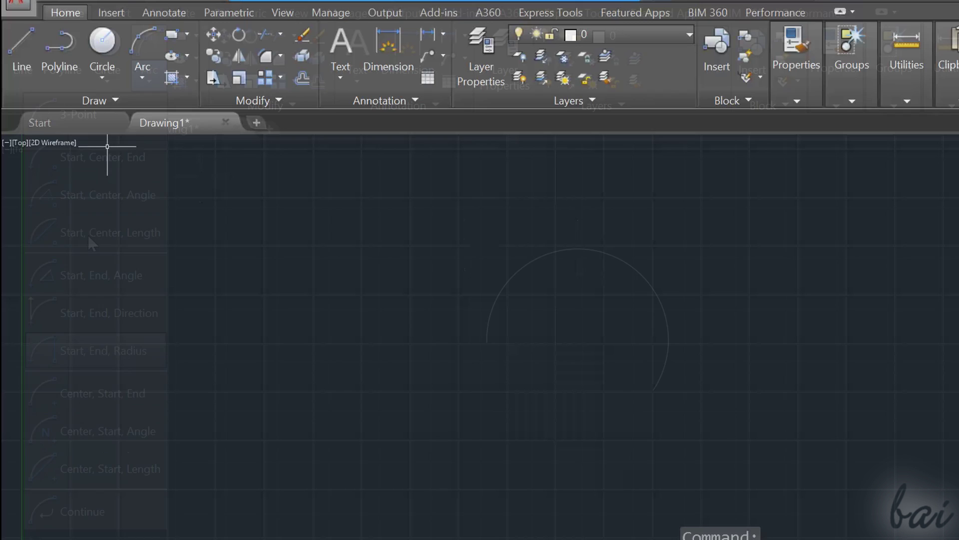
Draw a chain of four connected line segments, with a long horizontal base, ending at the first line's start point
left_click(26, 60)
left_click(470, 274)
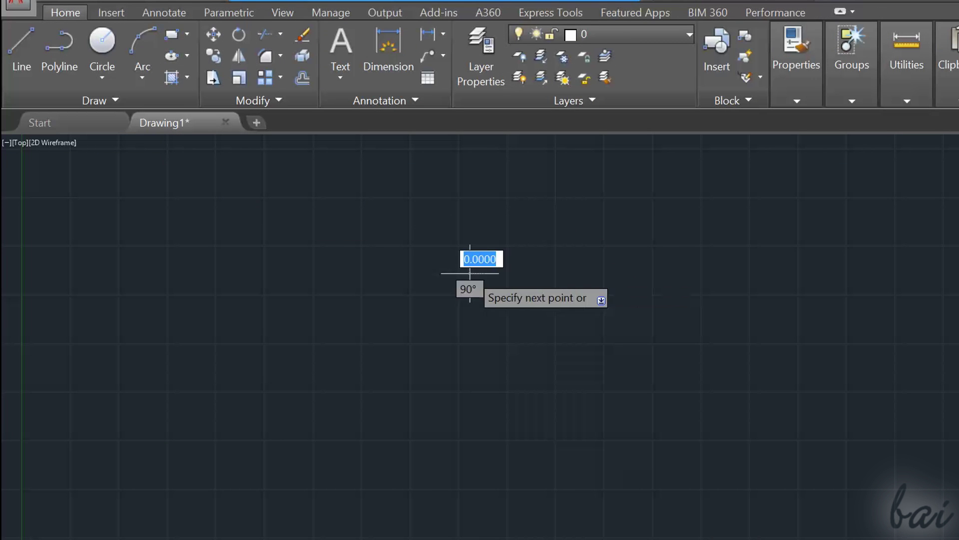
left_click(652, 220)
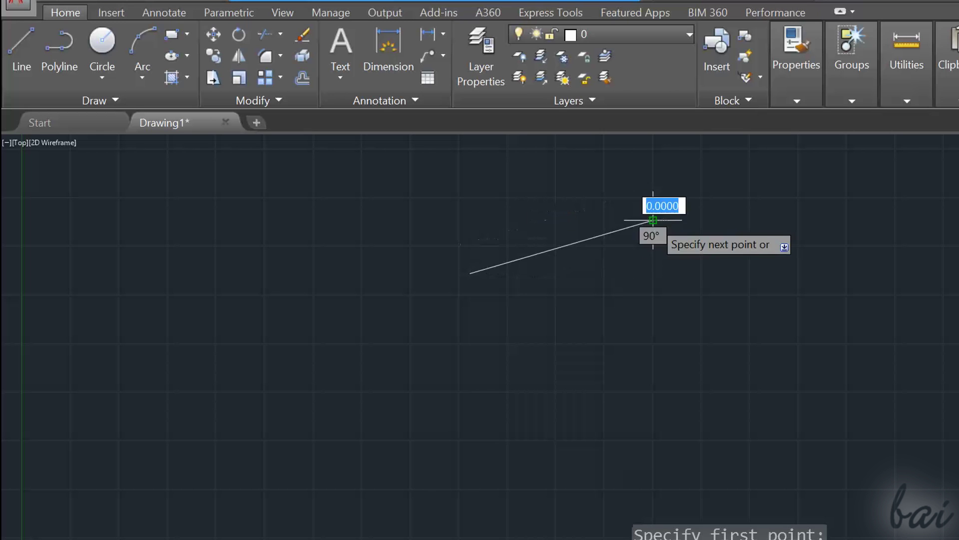
left_click(771, 283)
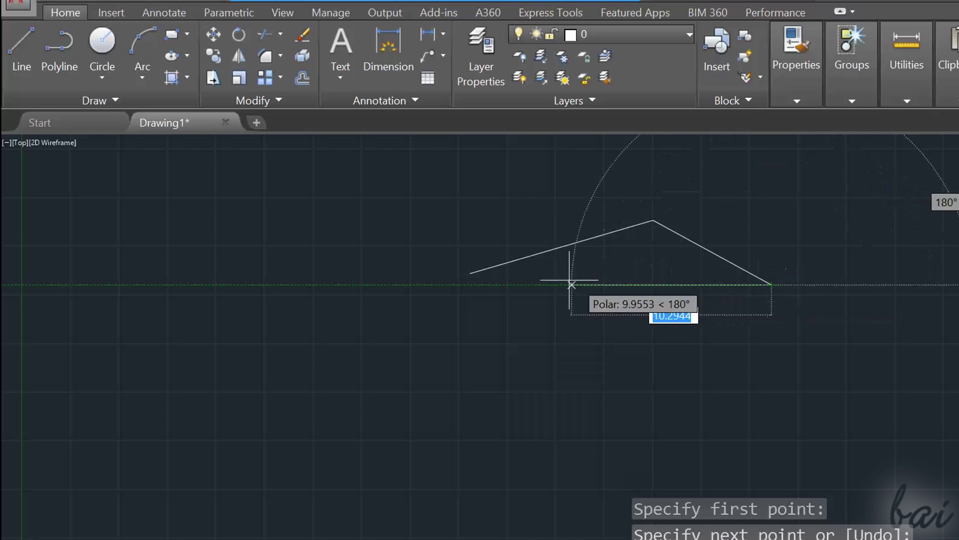
left_click(445, 284)
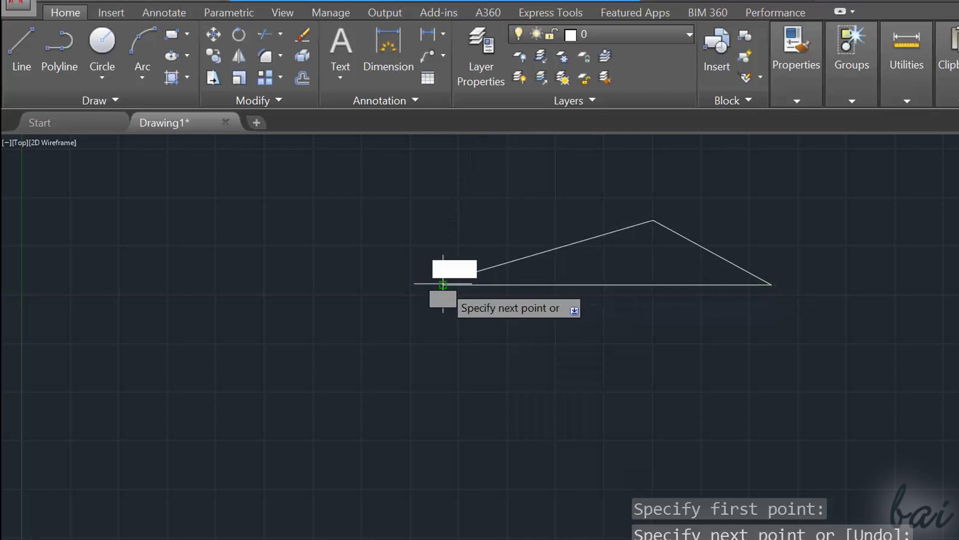
left_click(470, 274)
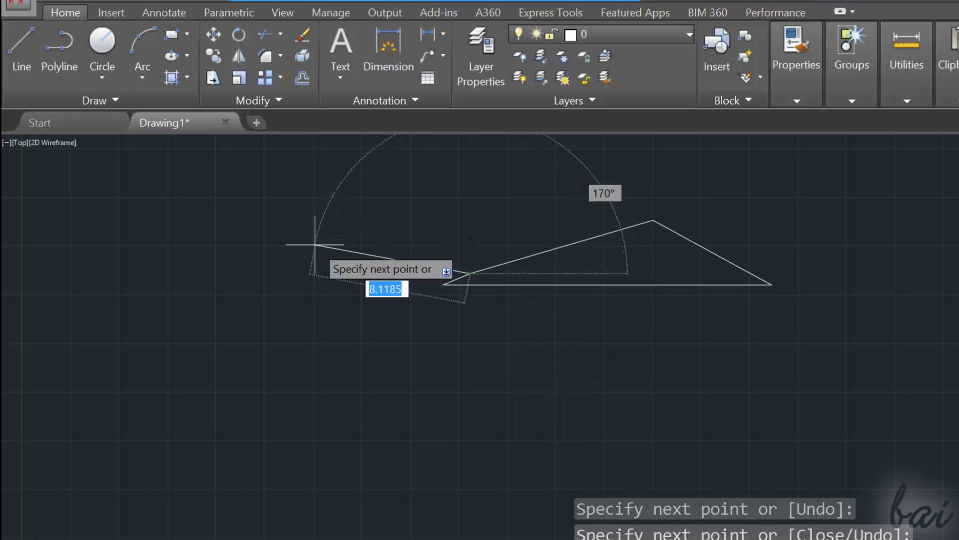
key("Return")
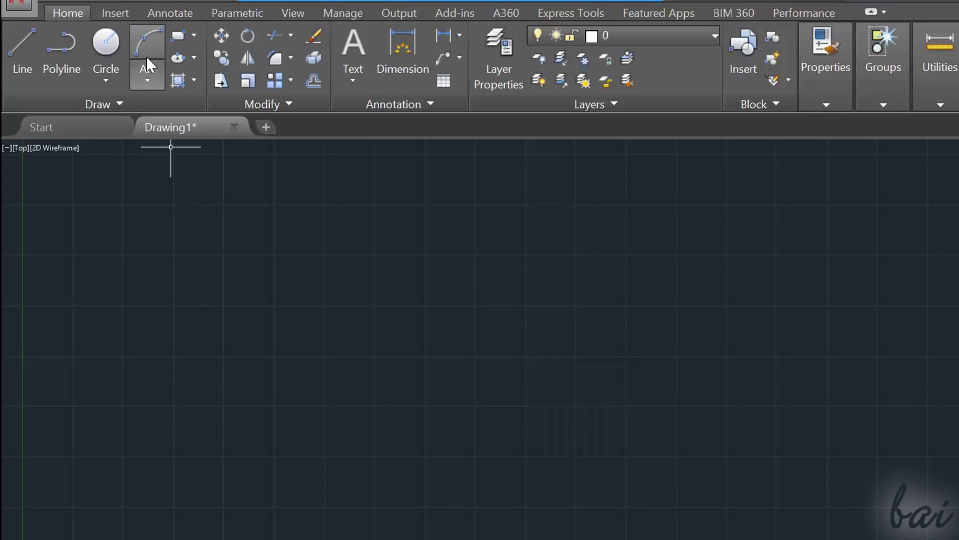
Draw an arc with the Start, Center, End method, placing the center above and to the right of the start point
left_click(152, 79)
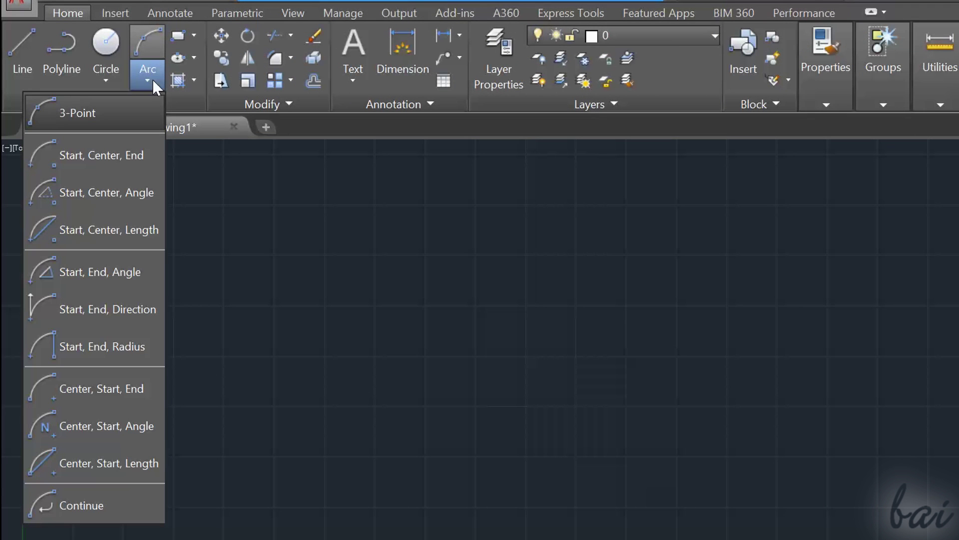
left_click(107, 163)
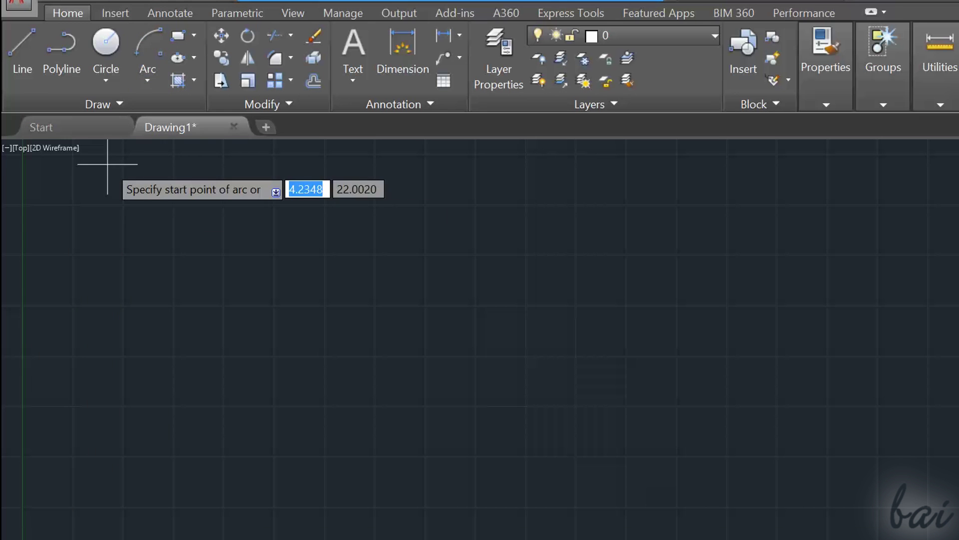
left_click(490, 299)
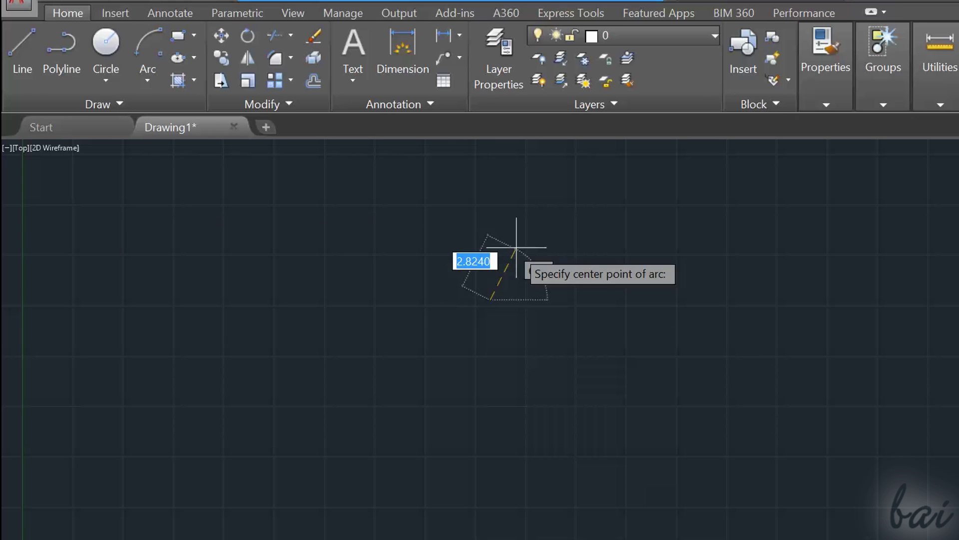
left_click(538, 203)
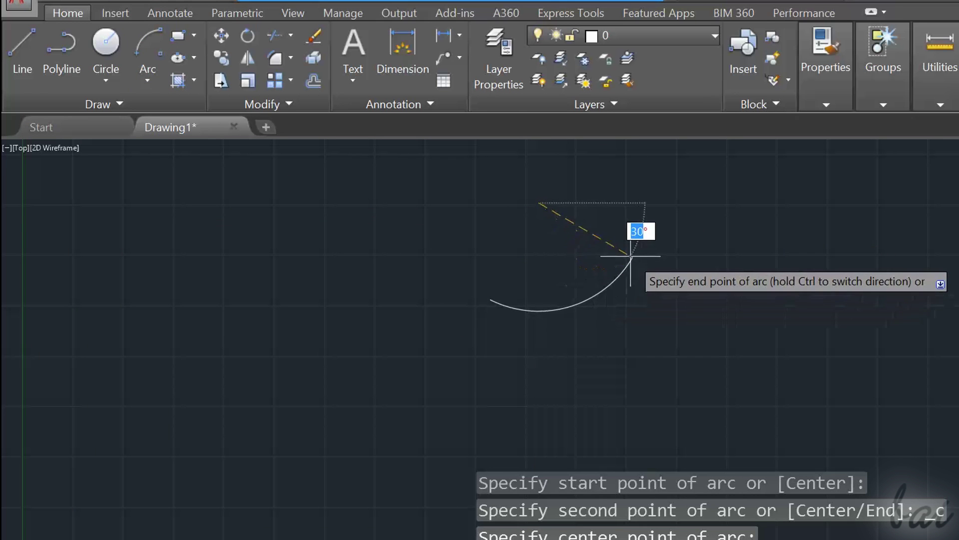
left_click(687, 300)
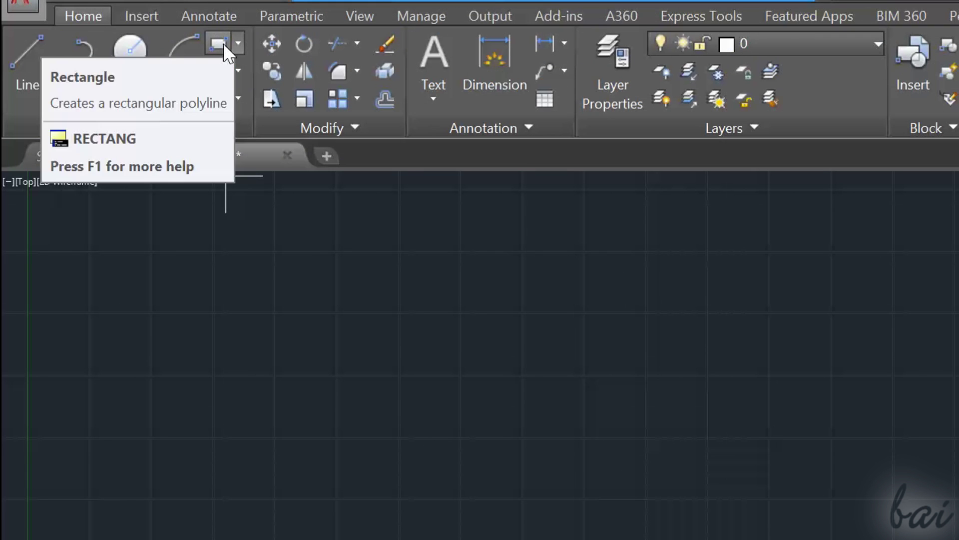
Draw a rectangle by two opposite corners in the empty drawing area
left_click(223, 43)
left_click(364, 236)
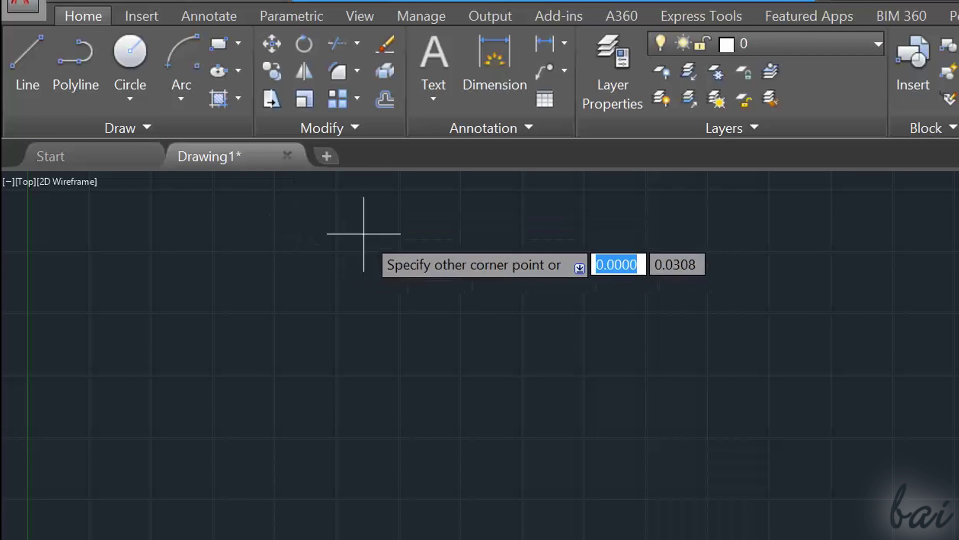
left_click(666, 385)
Draw a regular polygon around a picked center point, accepting the default option and setting its radius freehand
left_click(238, 43)
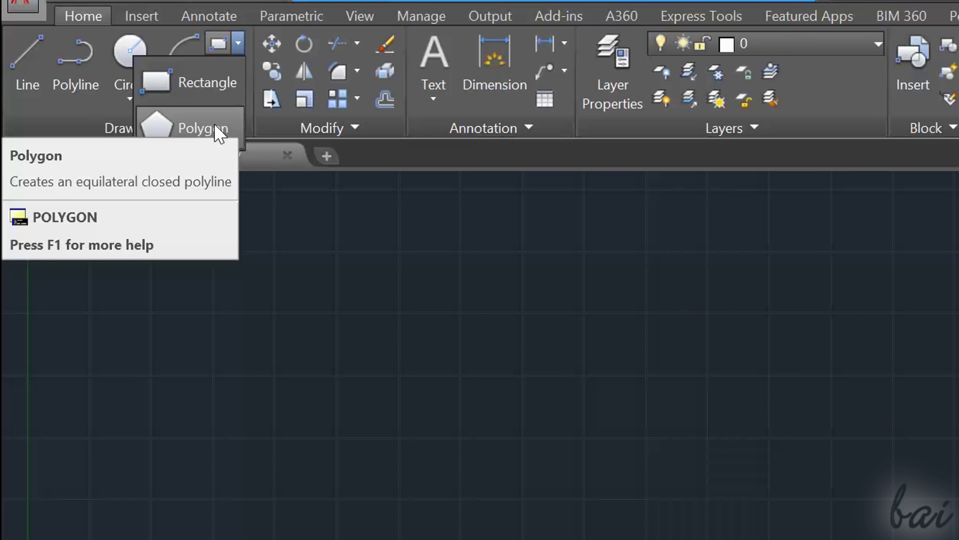
left_click(214, 128)
left_click(470, 352)
key("Return")
left_click(596, 316)
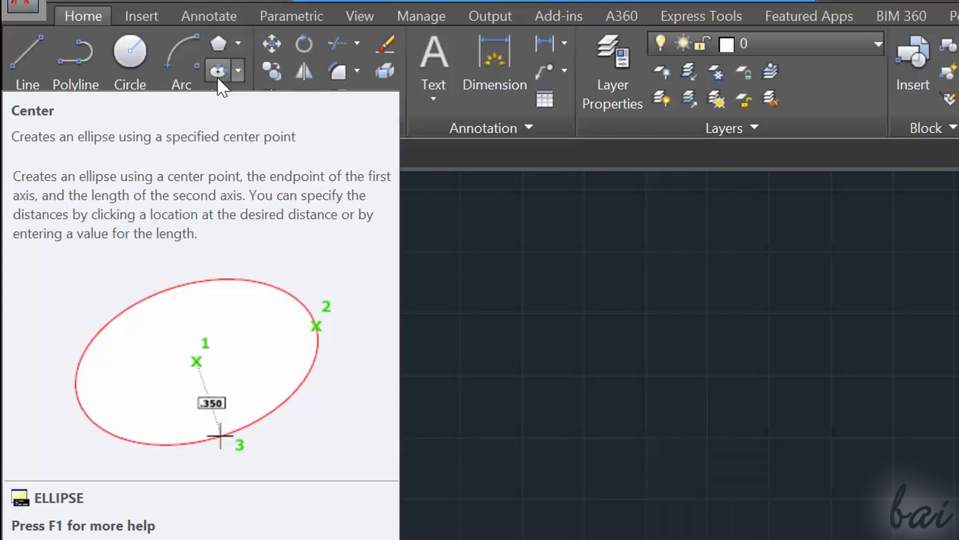
Draw an ellipse from a center point, picking the end of its first axis horizontally beside the center
left_click(217, 77)
left_click(459, 300)
left_click(539, 300)
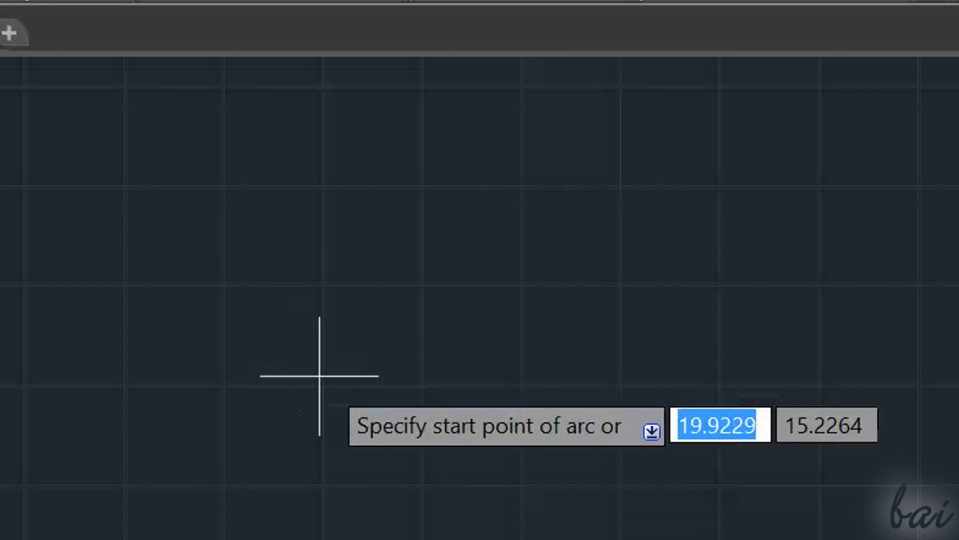
Draw a three-point arc starting at about 19.92, 15.23, with the second point above and to the right of the start
left_click(319, 376)
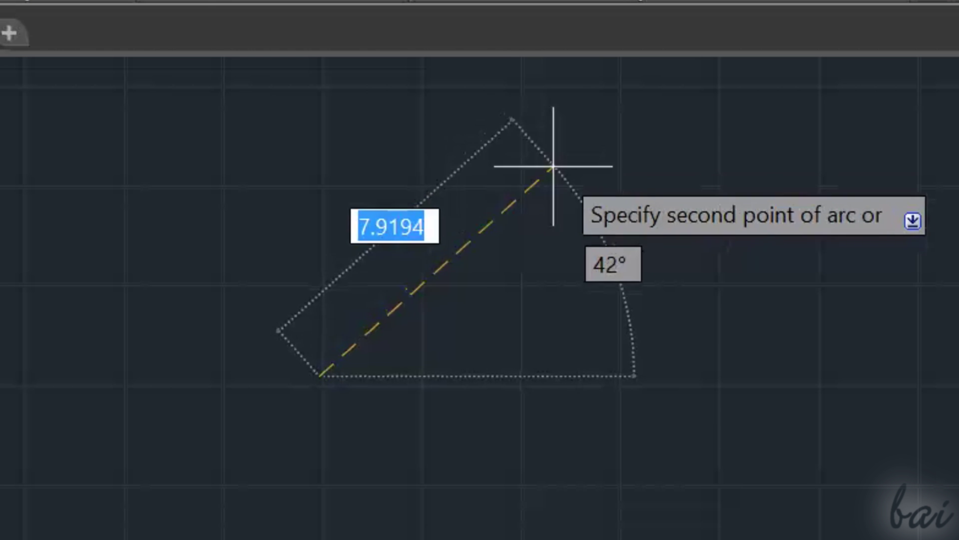
left_click(583, 229)
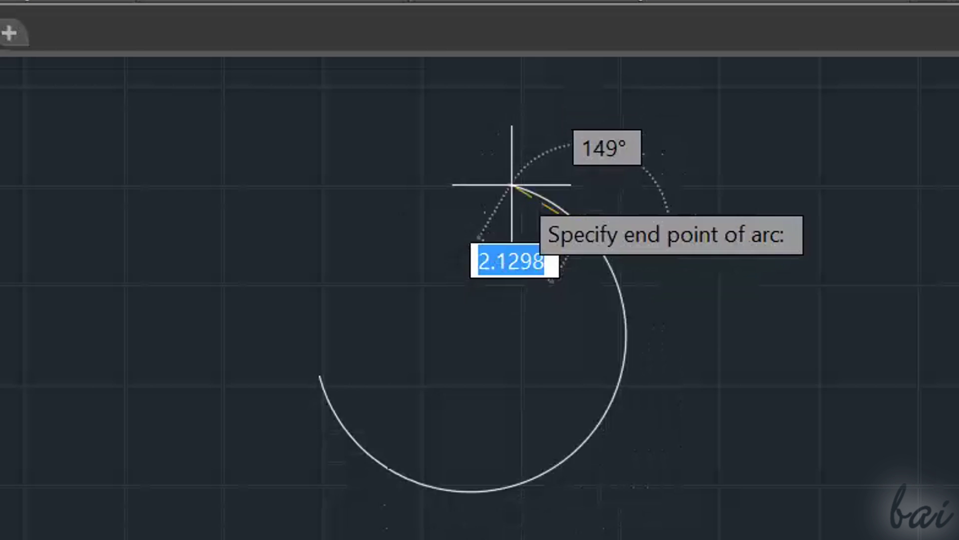
left_click(671, 368)
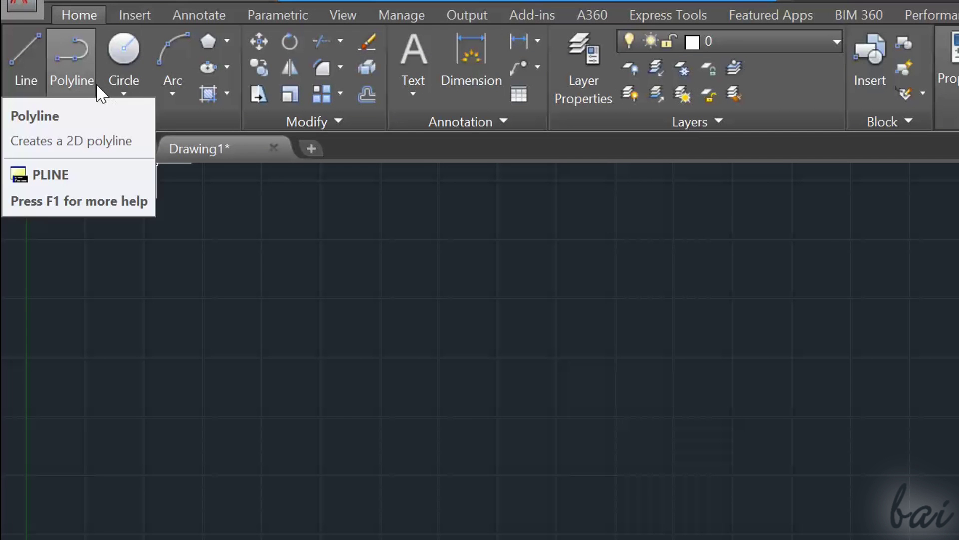
Start a polyline with a first segment rising diagonally to the right
left_click(97, 84)
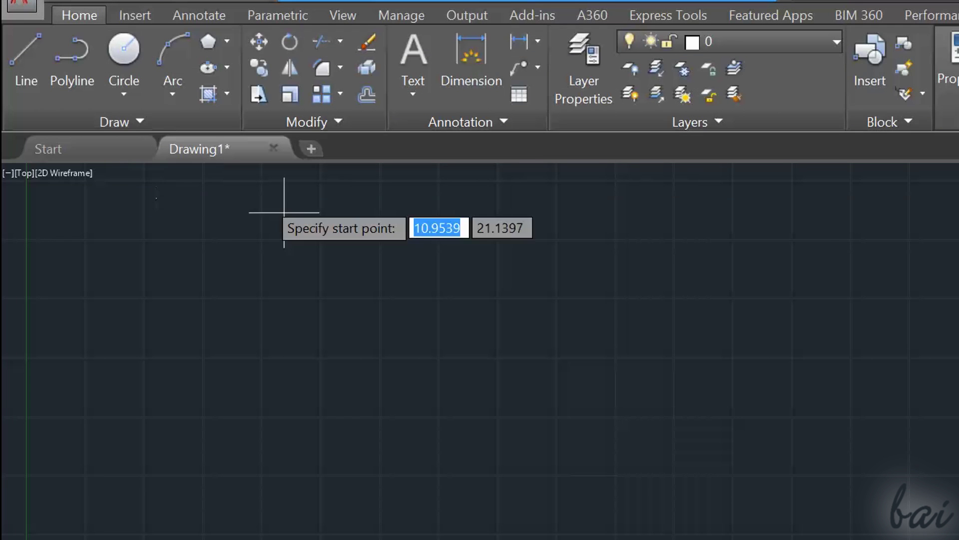
left_click(486, 322)
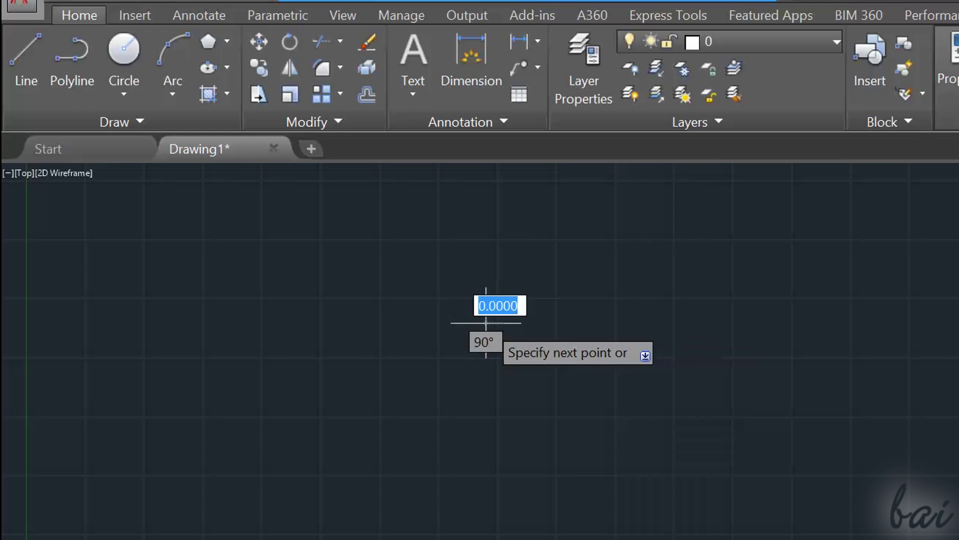
left_click(609, 247)
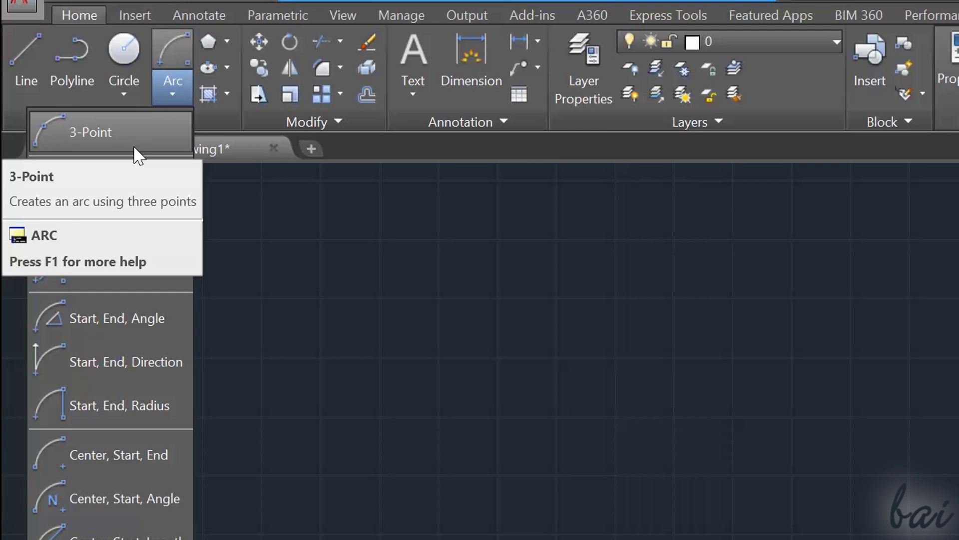
Draw a large arc with the 3-Point method, bulging upward and ending to the right of its start point
left_click(134, 147)
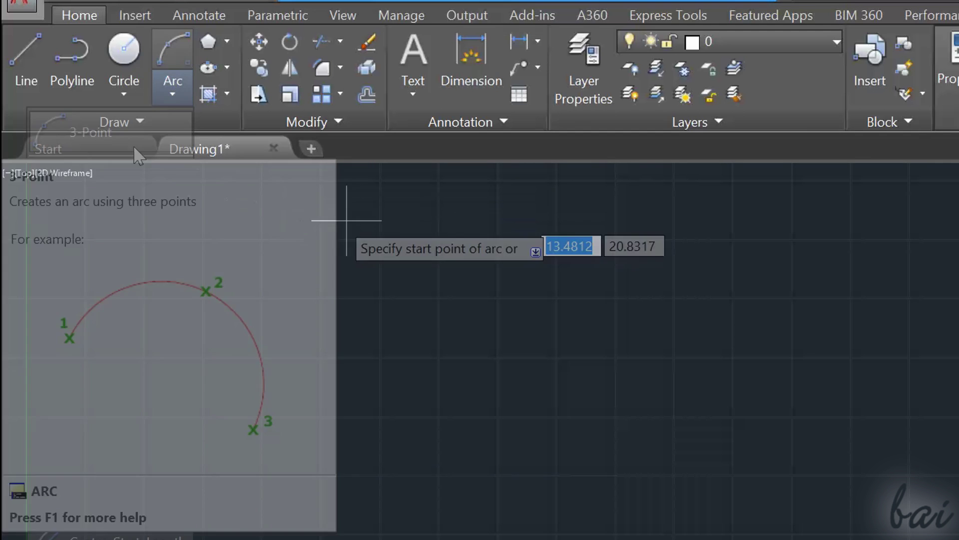
left_click(495, 351)
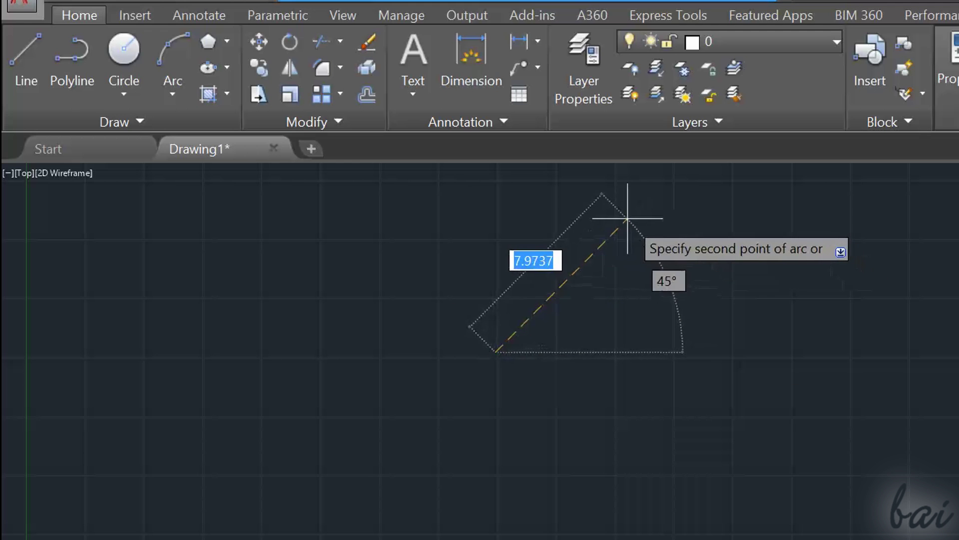
left_click(649, 264)
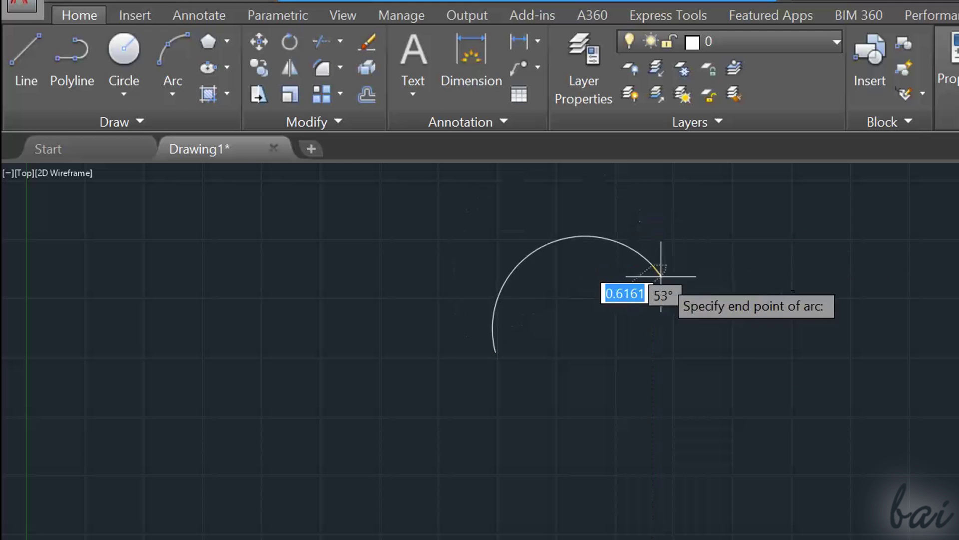
left_click(703, 346)
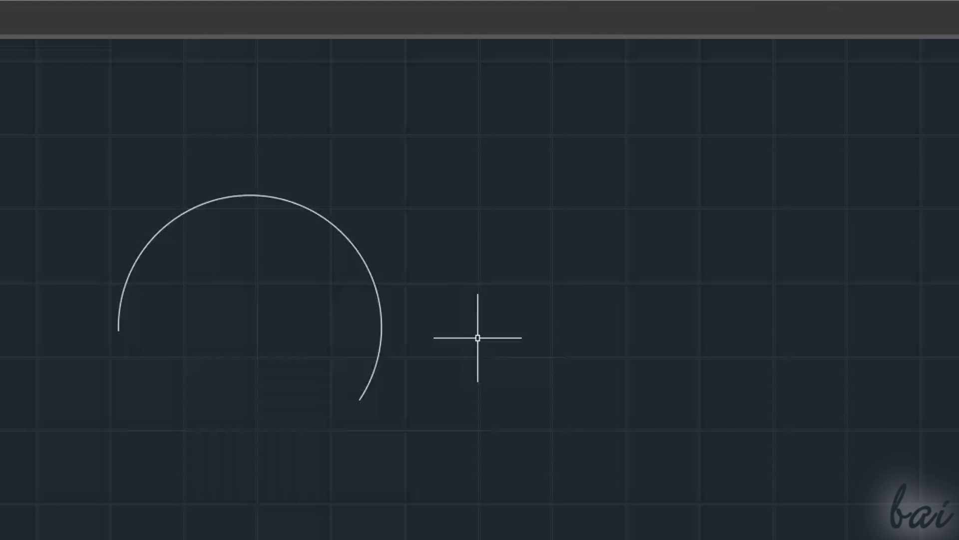
Repeat the arc command and place the start and second points of another arc to the right of the large one
key("Return")
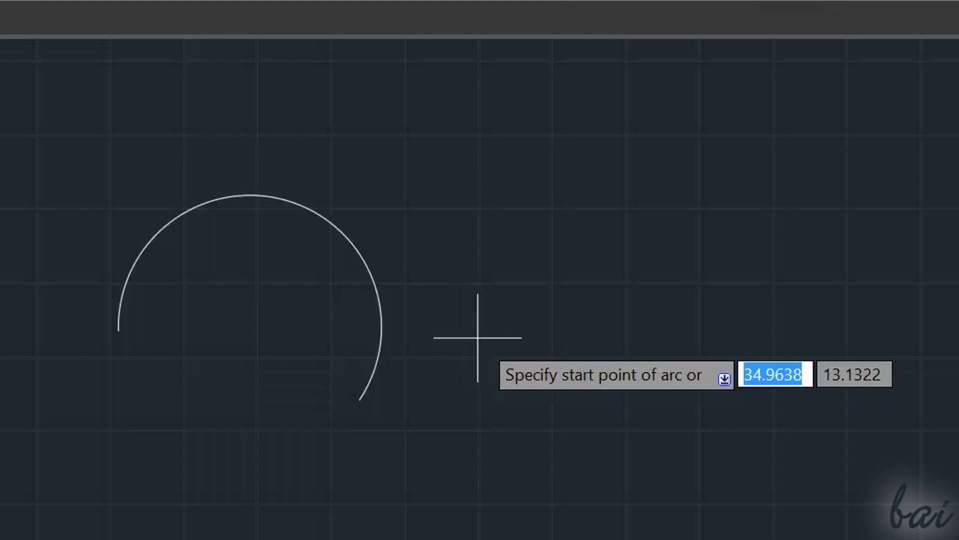
left_click(533, 232)
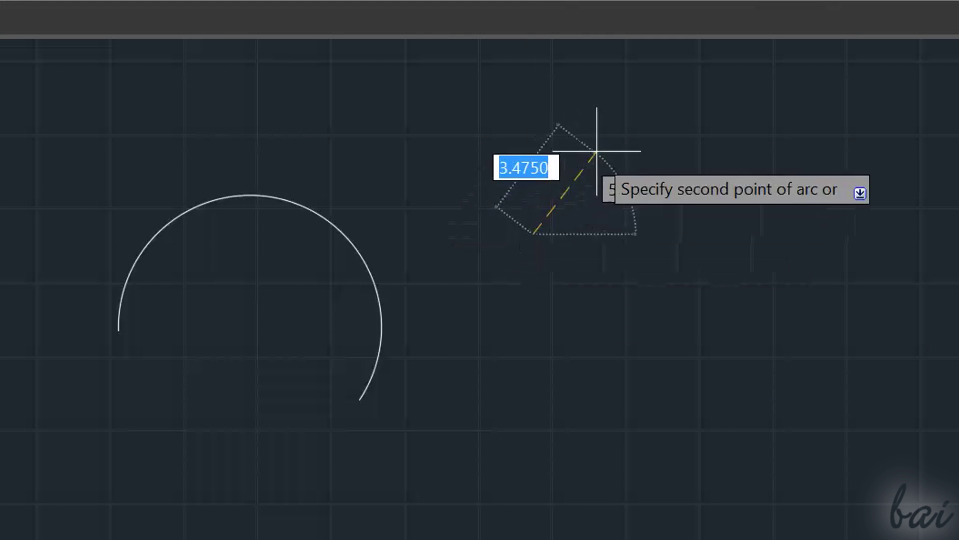
left_click(635, 163)
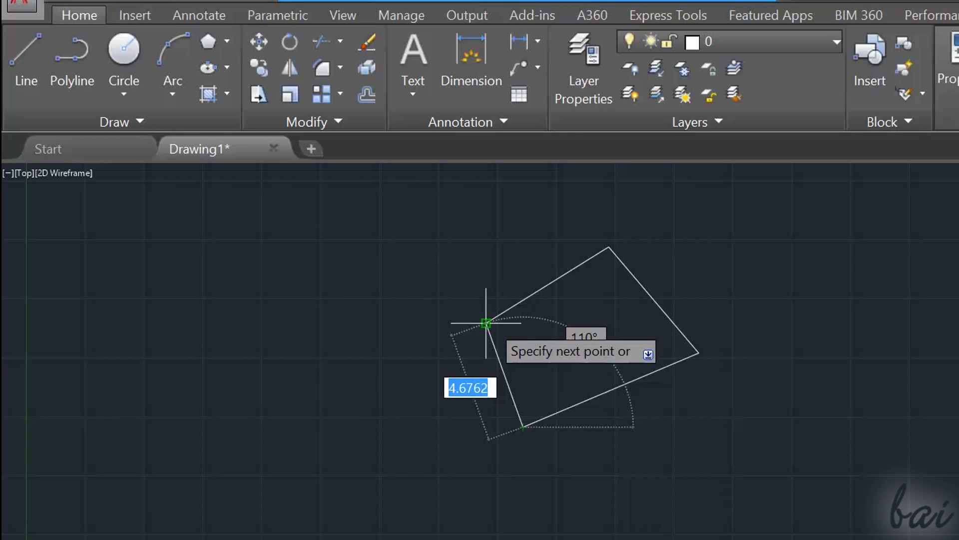
Close the four-segment outline at its start point with a last segment about 4.68 long and finish it
left_click(486, 324)
key("Return")
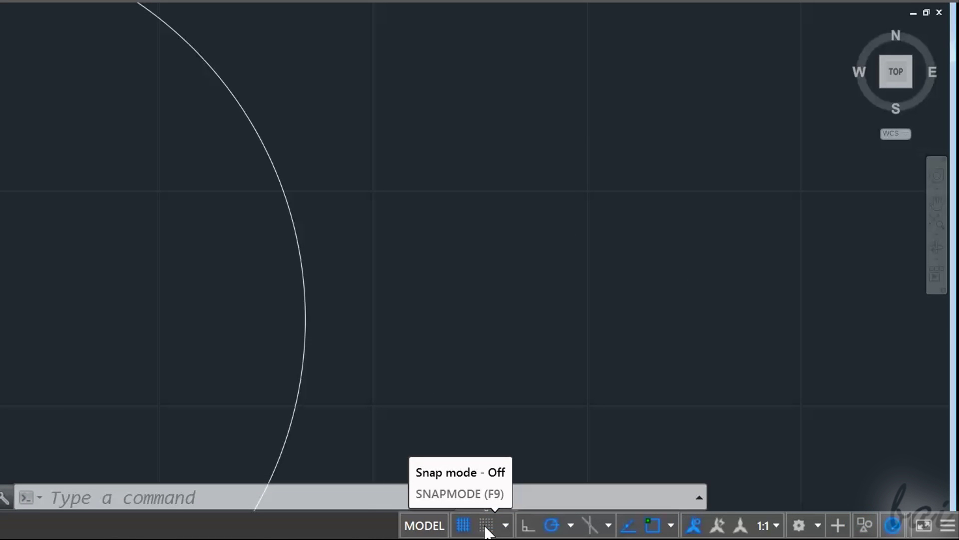
Turn on Snap mode, toggle it off and on within the Line command, and draw a snapped diagonal line right of the arc
left_click(486, 525)
type("l")
key("Return")
key("F9")
key("F9")
left_click(373, 105)
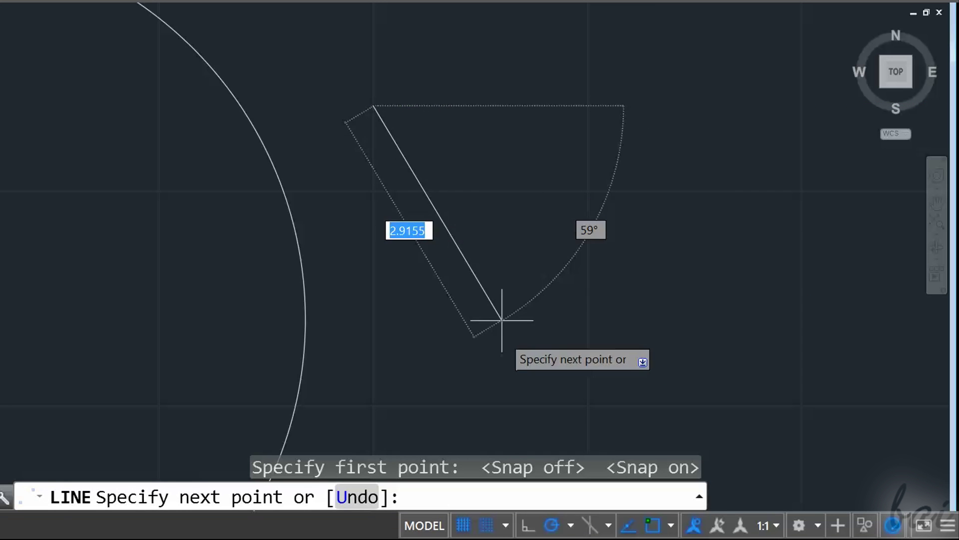
left_click(588, 363)
key("Escape")
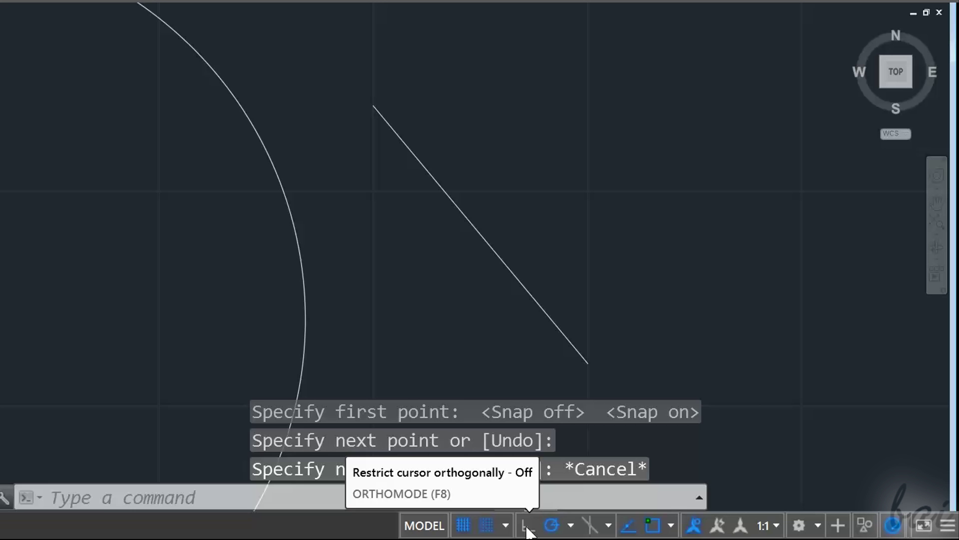
Try Ortho mode on a vertical line to the right of the diagonal line, cancel the line and turn Ortho mode off
left_click(527, 524)
type("l")
key("Return")
left_click(619, 58)
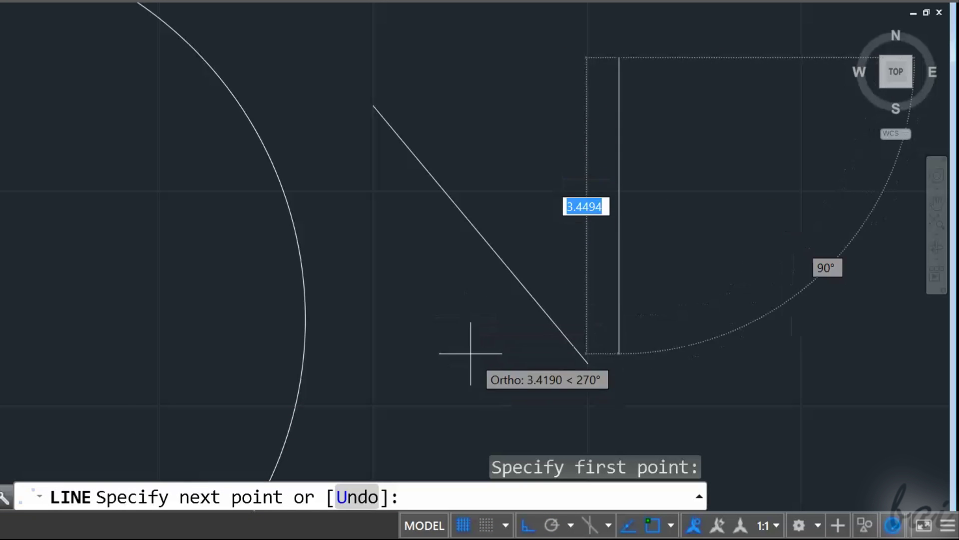
key("Escape")
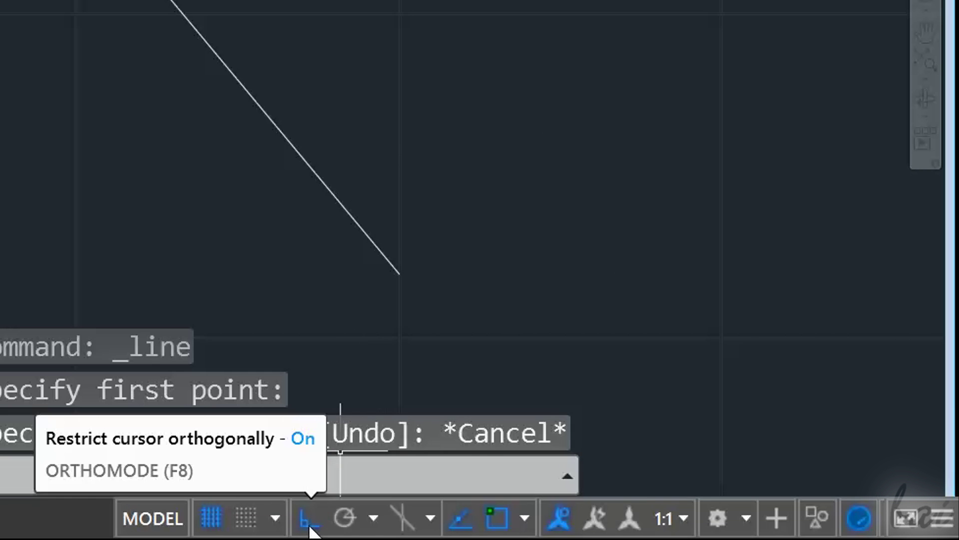
left_click(309, 526)
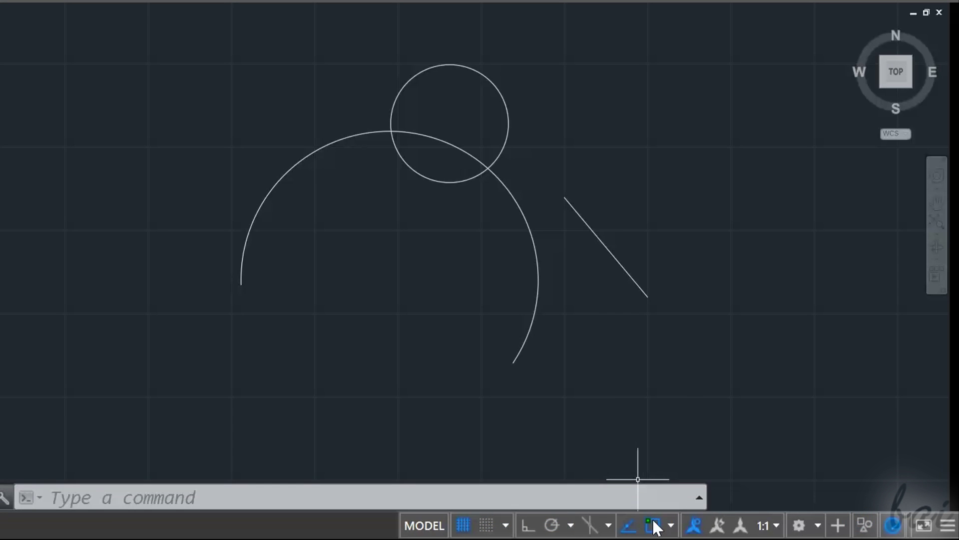
Examine the list of object snap modes while specifying a line's first point
left_click(671, 528)
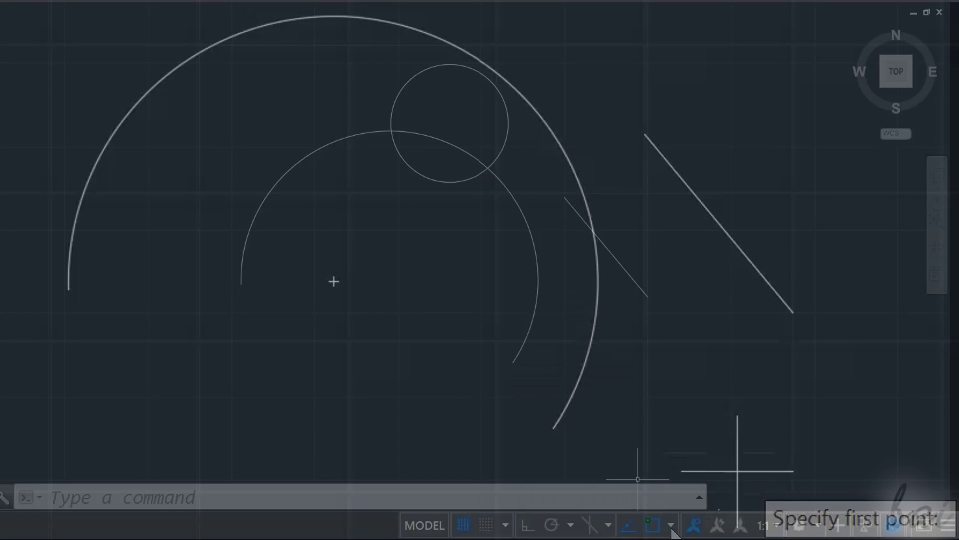
left_click(756, 479)
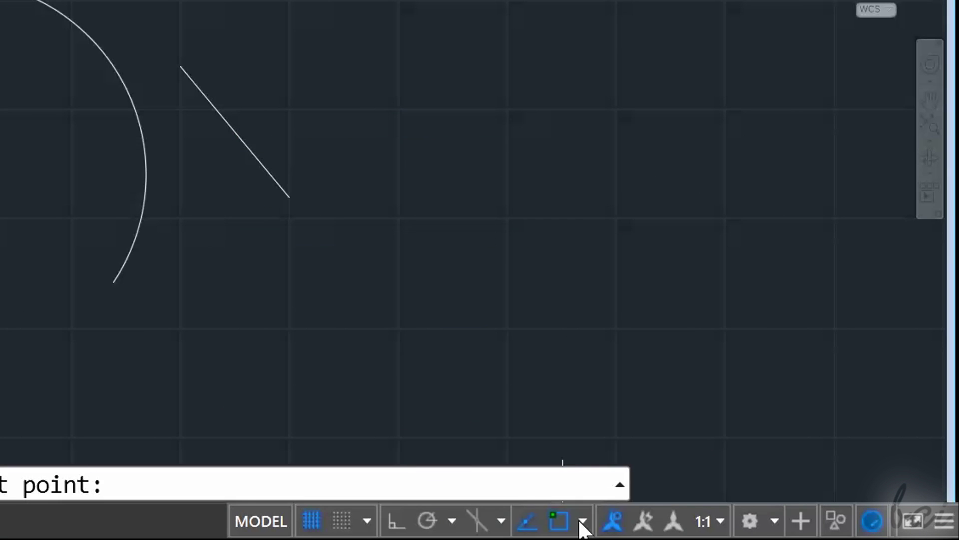
left_click(583, 523)
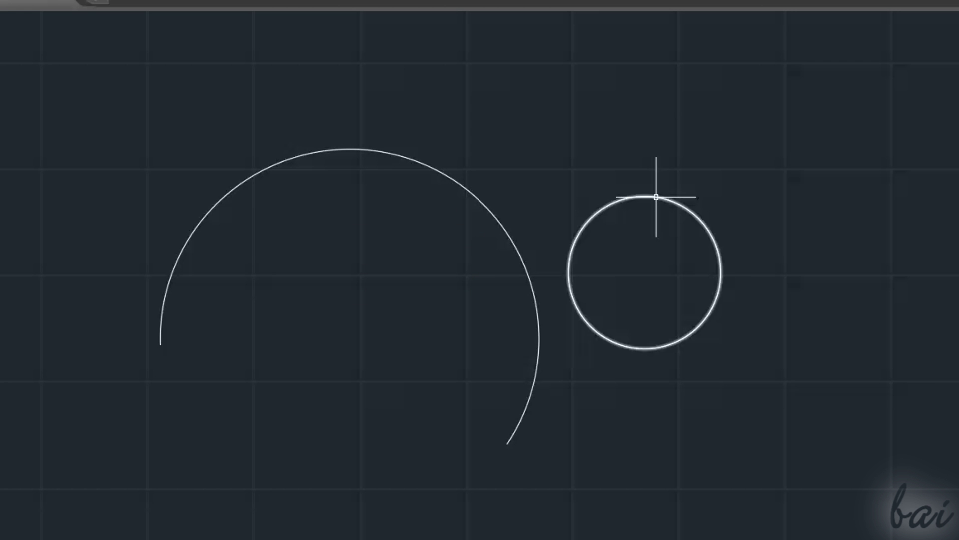
Select the large arc and preview Blue in its object color list without applying it
mouse_move(656, 196)
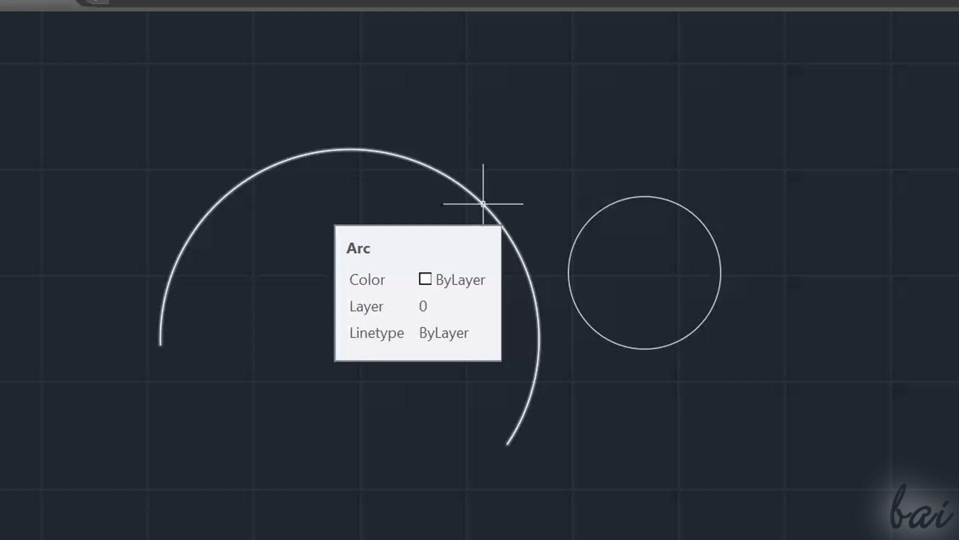
mouse_move(583, 224)
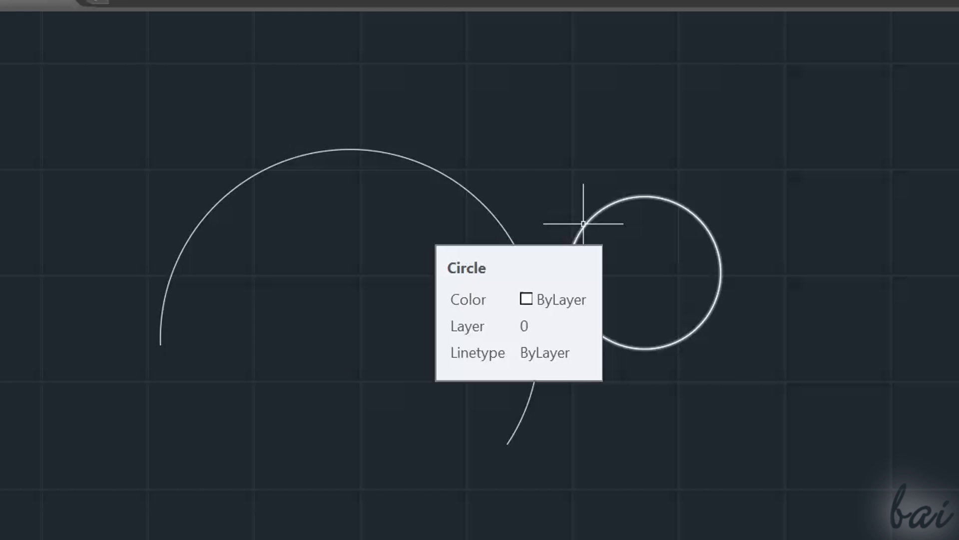
left_click(479, 201)
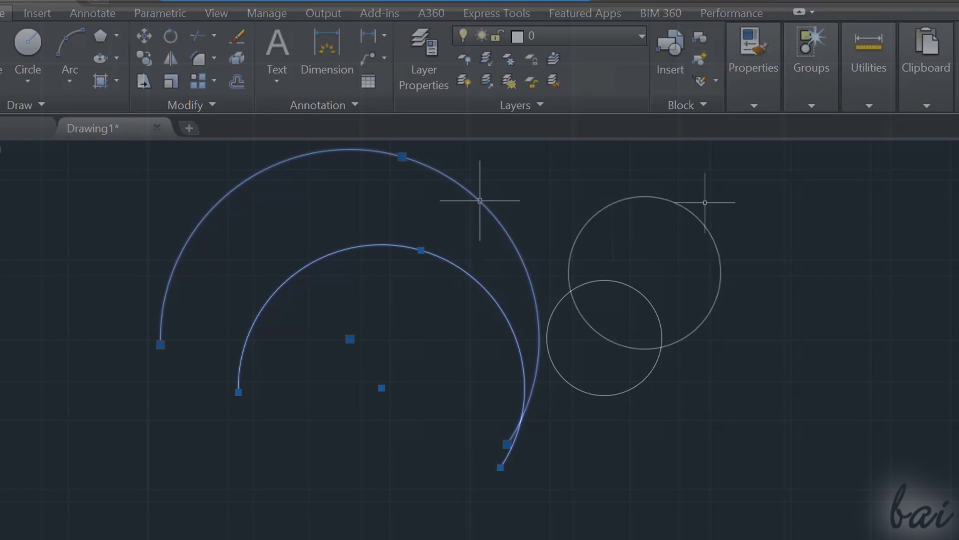
left_click(761, 94)
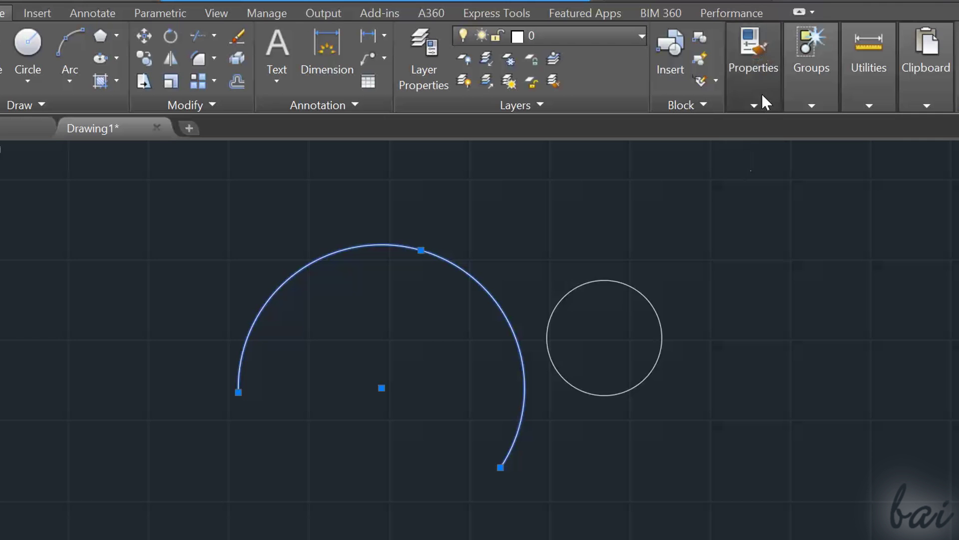
left_click(745, 126)
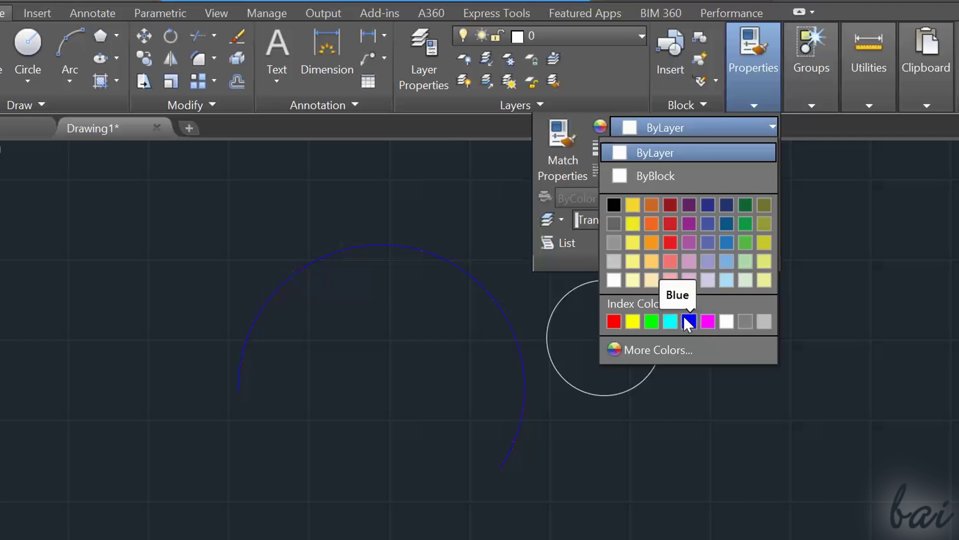
key("Escape")
left_click_drag(755, 211, 816, 238)
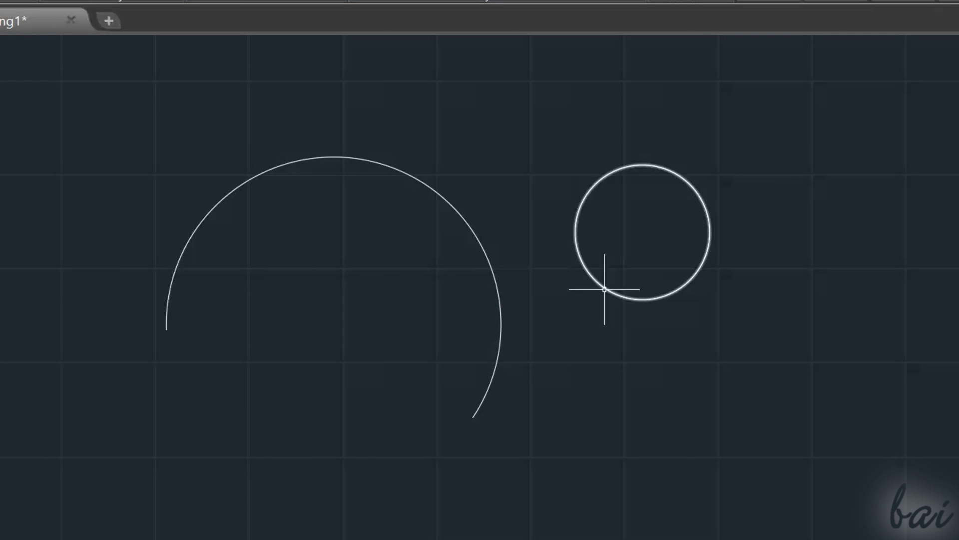
Erase the circle right of the arc and undo the deletion
left_click(605, 289)
key("ctrl+v")
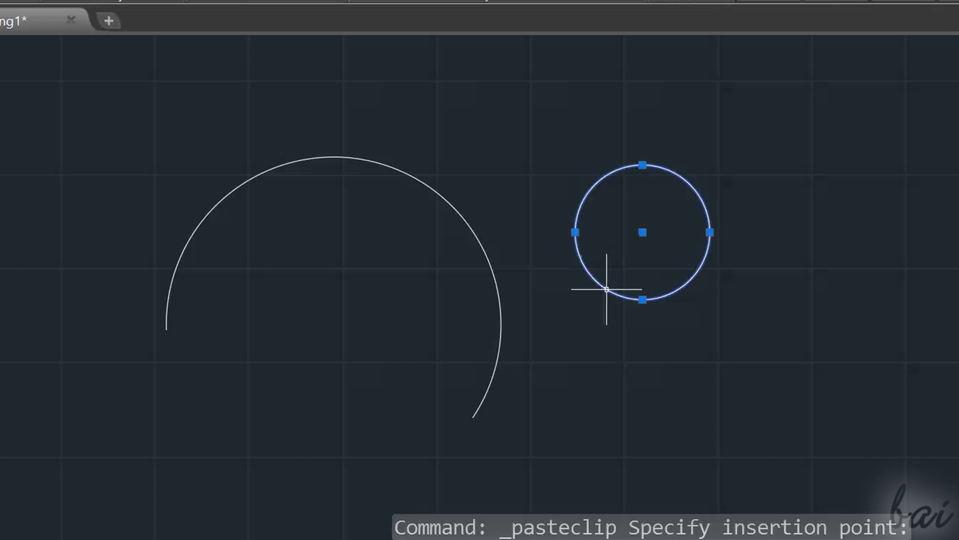
key("Escape")
key("Delete")
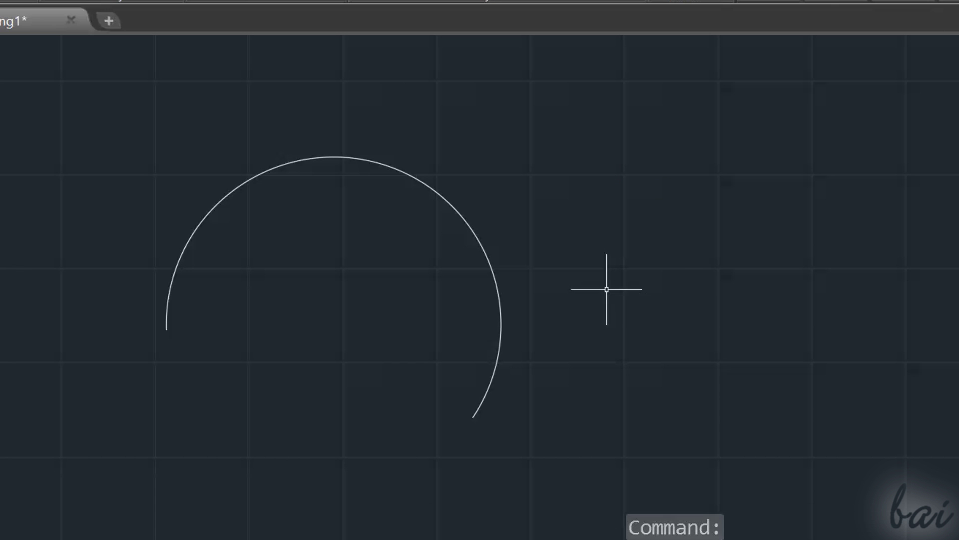
key("ctrl+z")
Remove the selected circle beside the arc and paste it back right of the arc
left_click(606, 288)
left_click(529, 242)
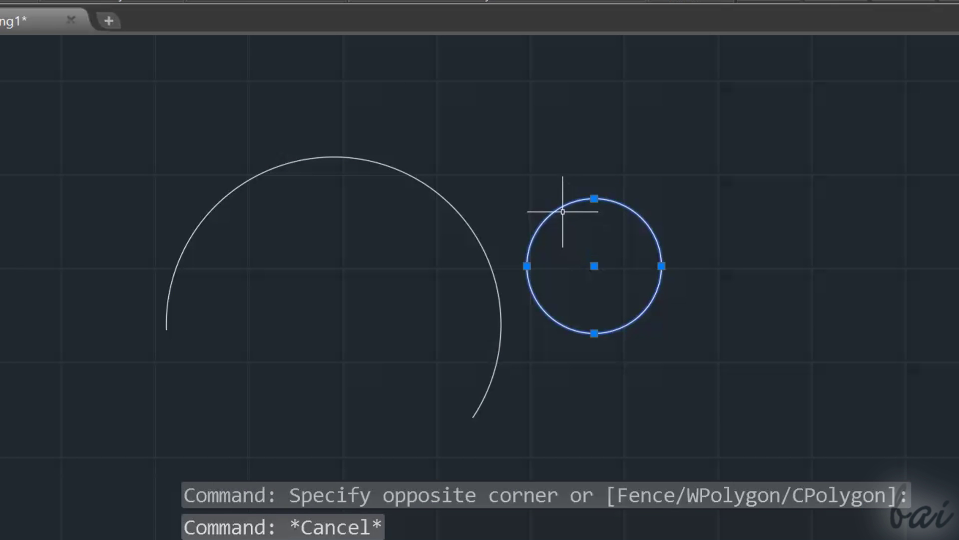
key("Delete")
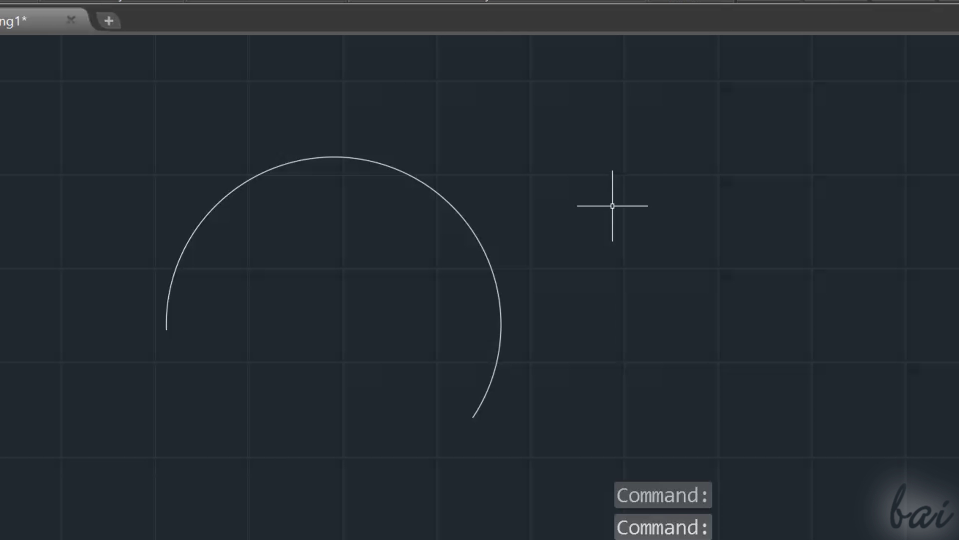
key("ctrl+v")
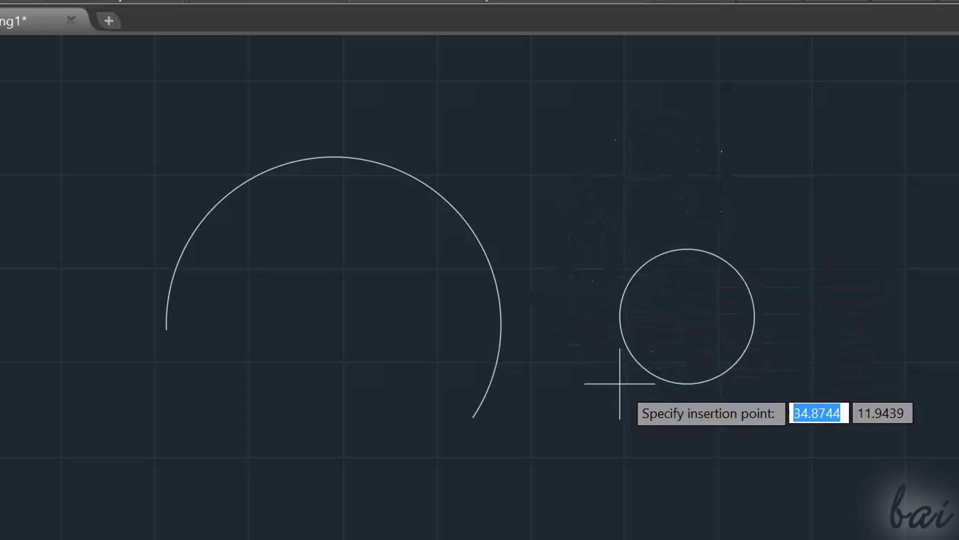
left_click(575, 299)
Select the large arc and delete it
left_click(490, 267)
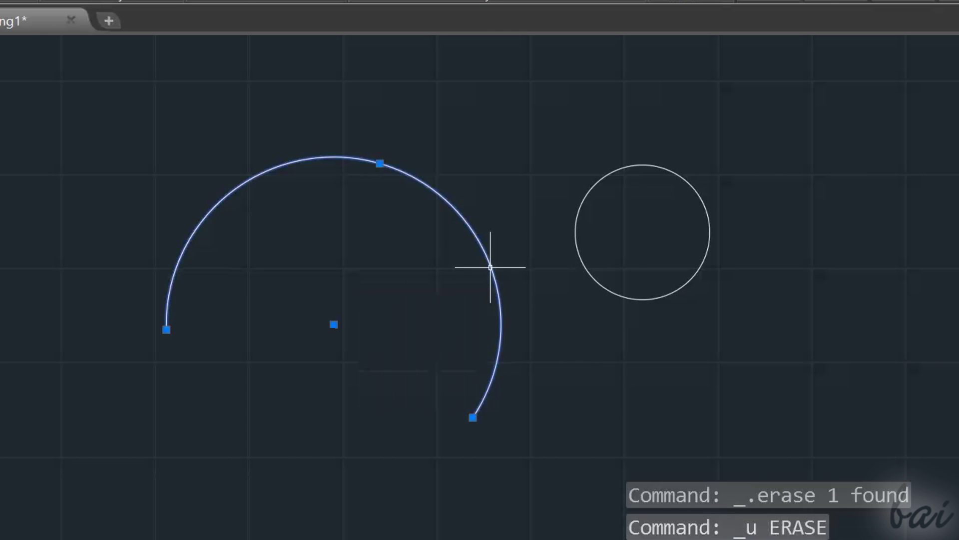
key("Delete")
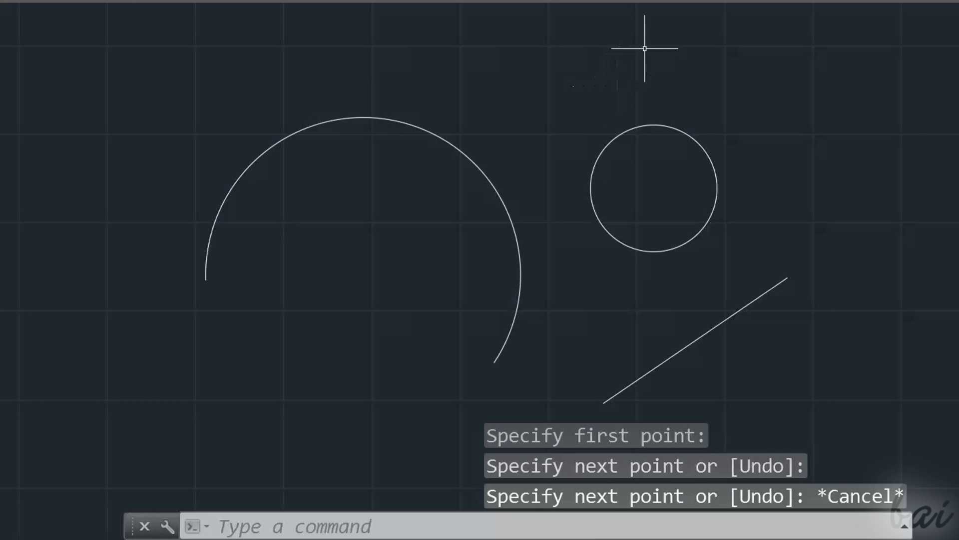
key("Escape")
key("Escape")
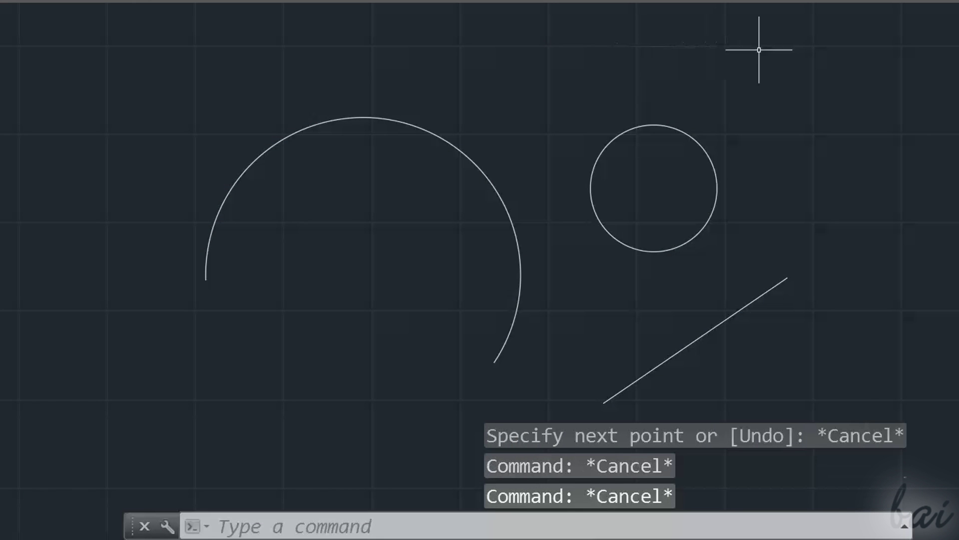
Shift the diagonal line leftwards by its midpoint grip, and the circle by its center grip onto its former left quadrant point
left_click(715, 329)
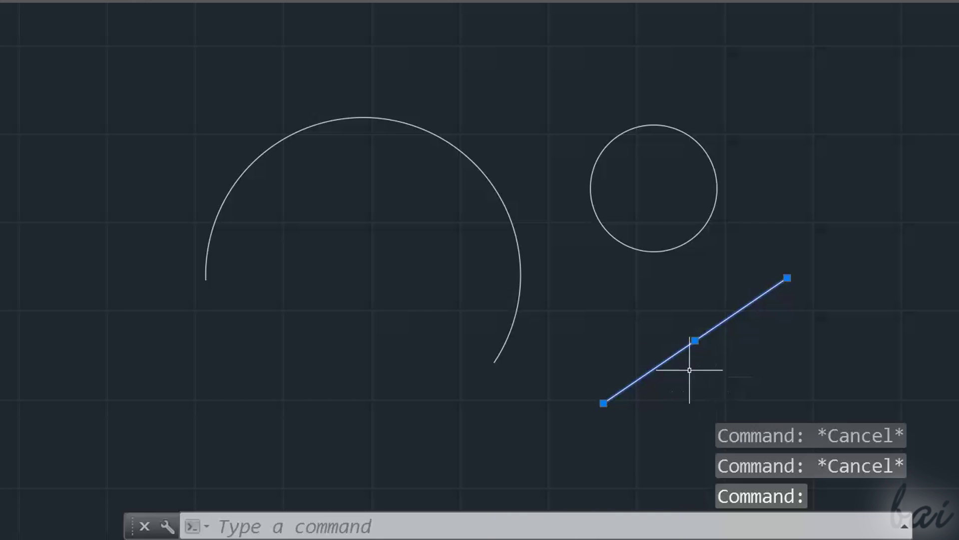
left_click(694, 340)
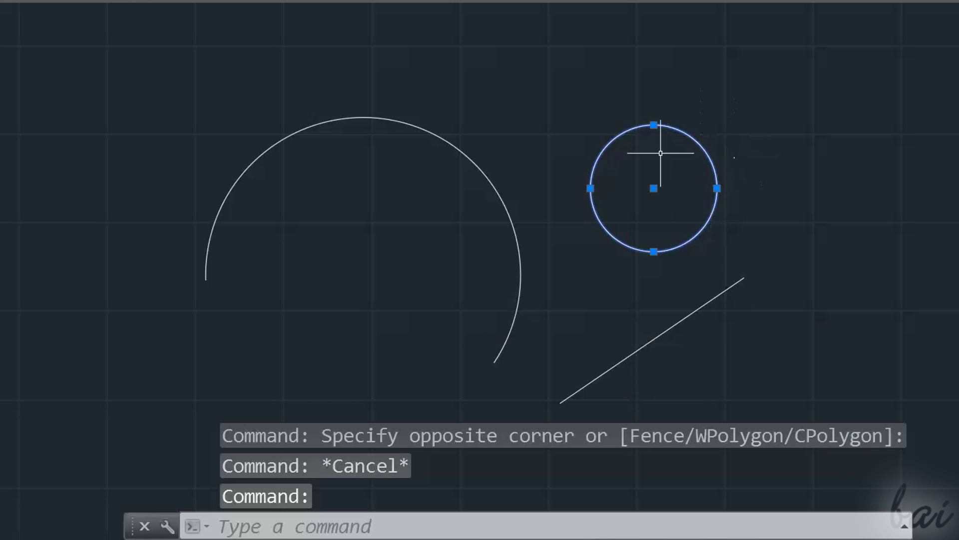
left_click(653, 188)
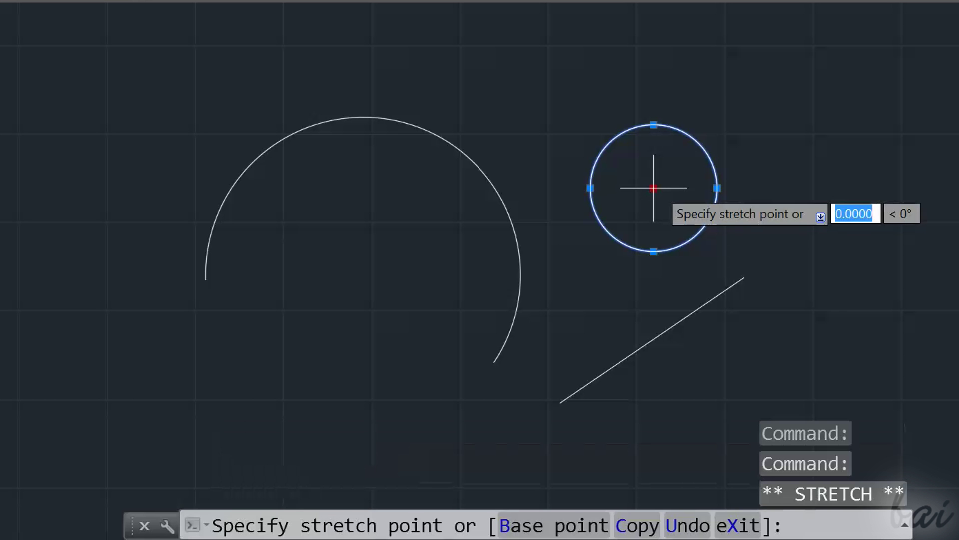
left_click(590, 188)
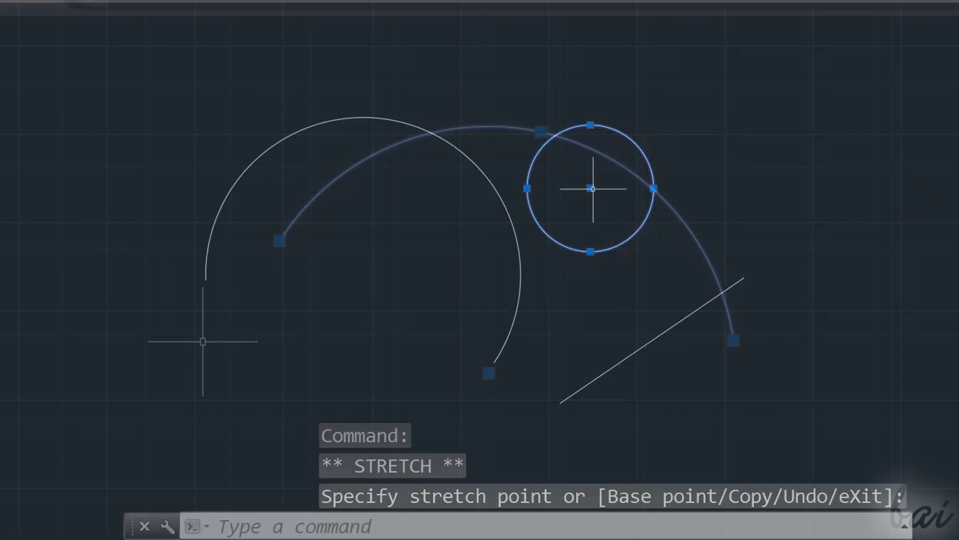
Stretch the arc by its left endpoint grip, moving that endpoint up and outward
left_click(278, 240)
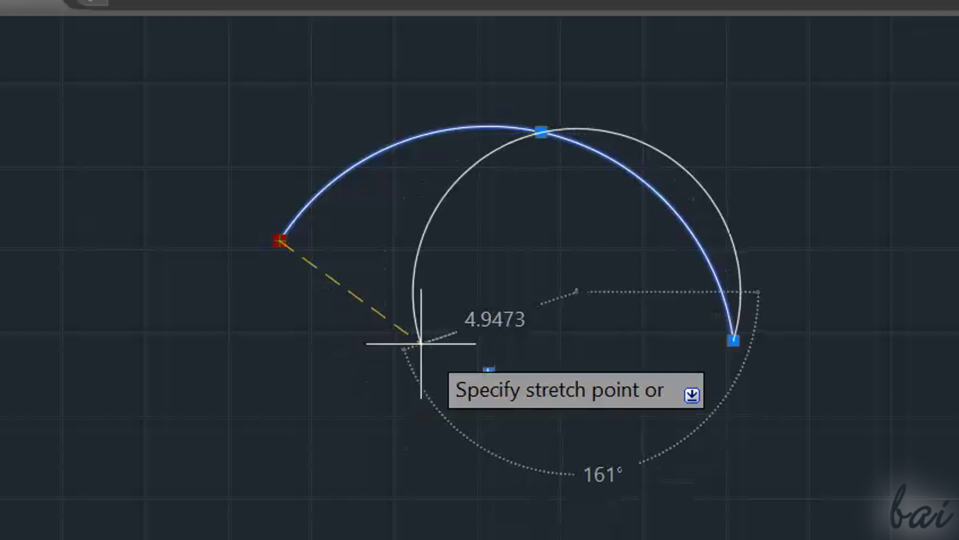
left_click(211, 116)
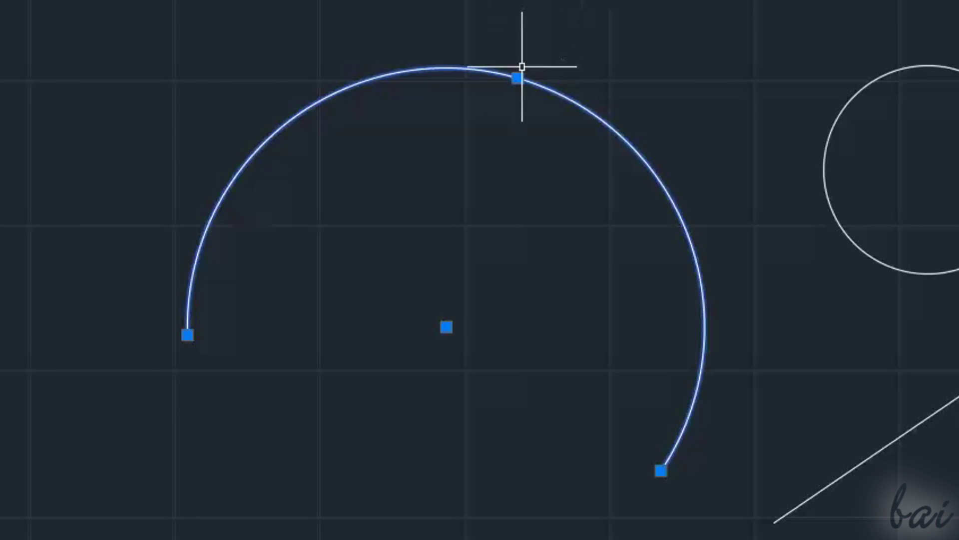
mouse_move(517, 78)
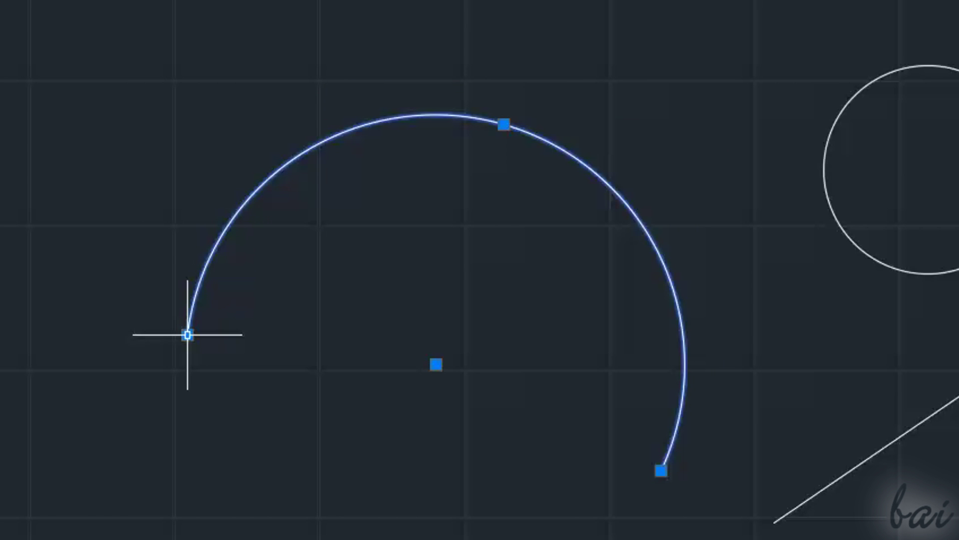
mouse_move(187, 335)
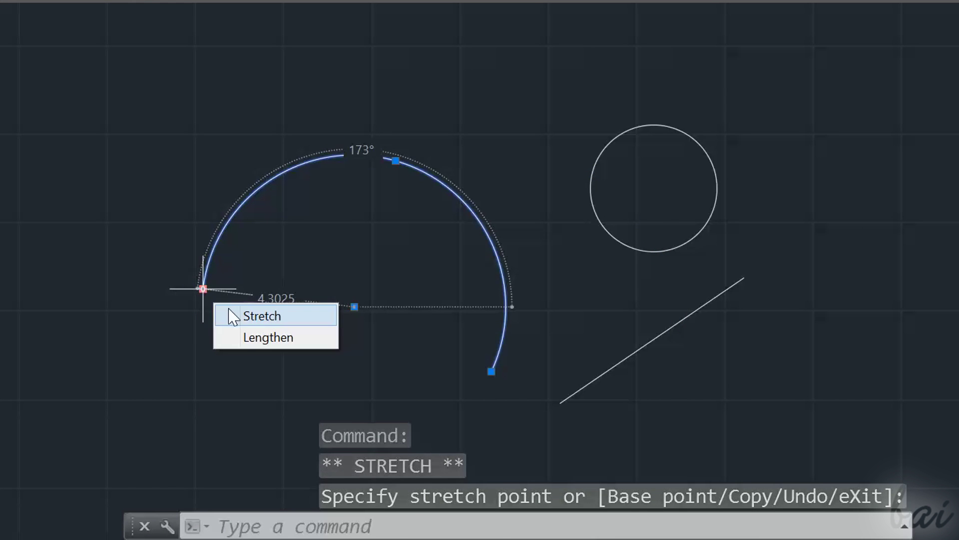
left_click(260, 316)
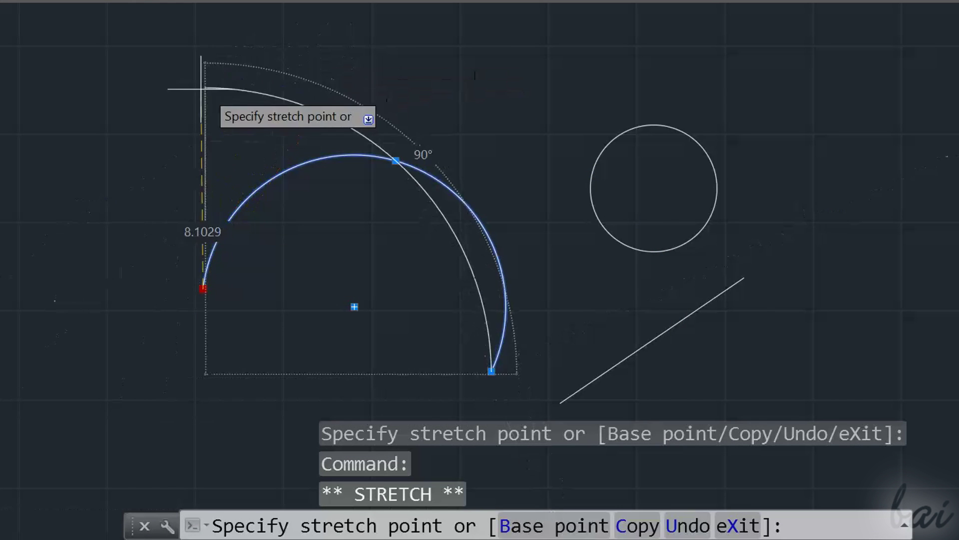
left_click(161, 156)
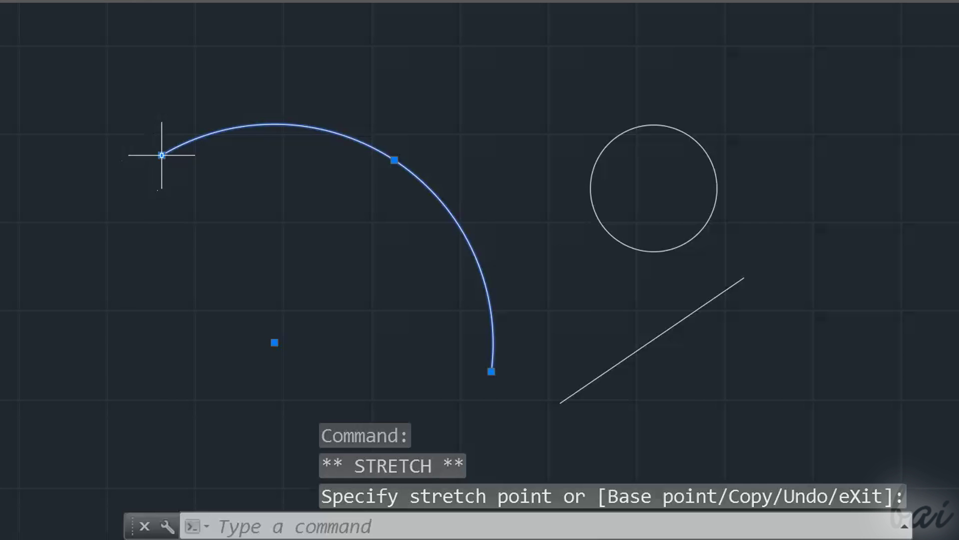
Use the Lengthen option on the arc's left endpoint grip to set the arc angle to 75°
mouse_move(161, 156)
left_click(190, 206)
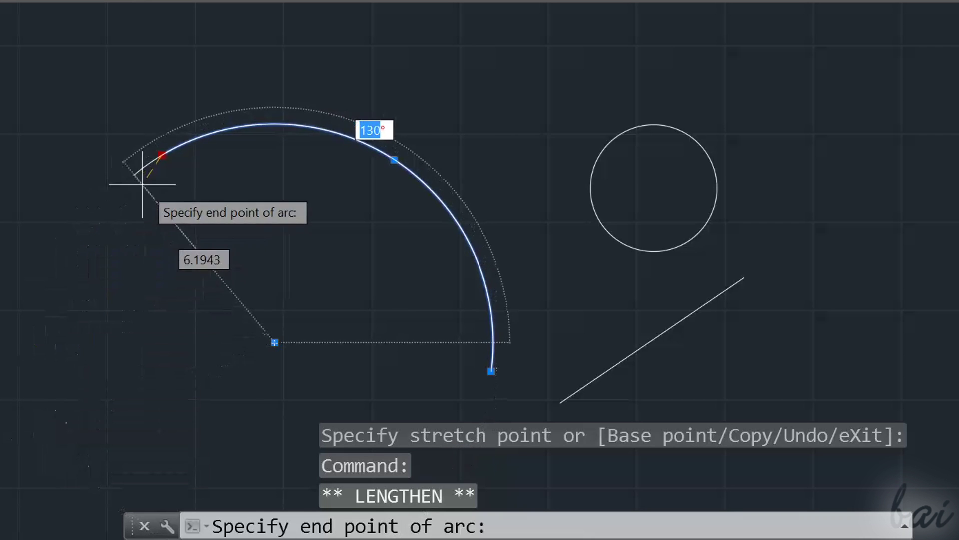
type("75")
key("Return")
Use the Radius option on the arc's midpoint grip to set the radius to 4.5
mouse_move(465, 235)
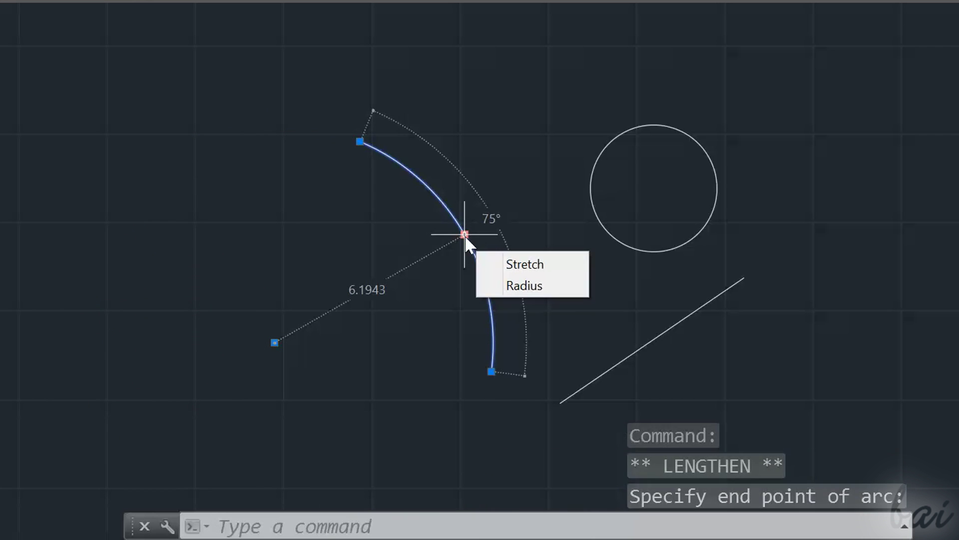
left_click(507, 287)
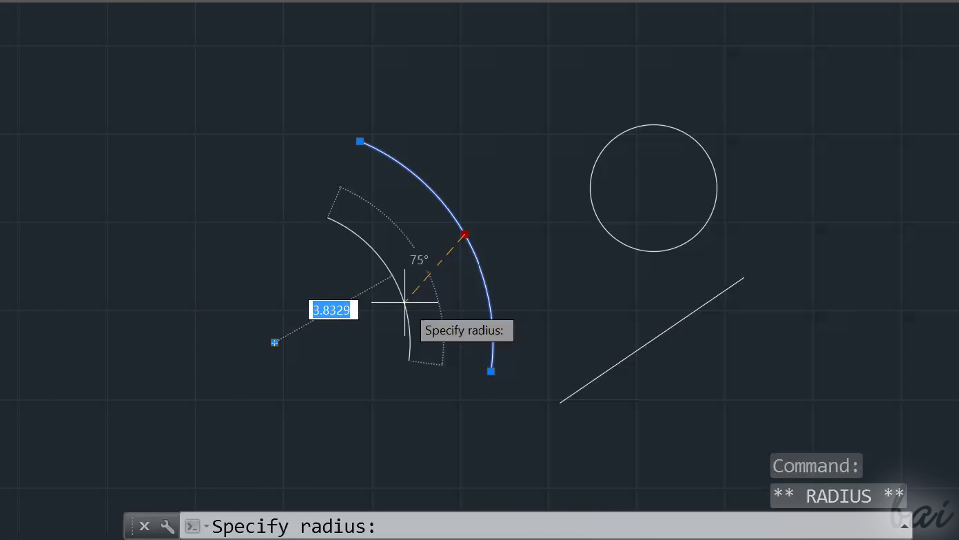
type("4.5")
key("Return")
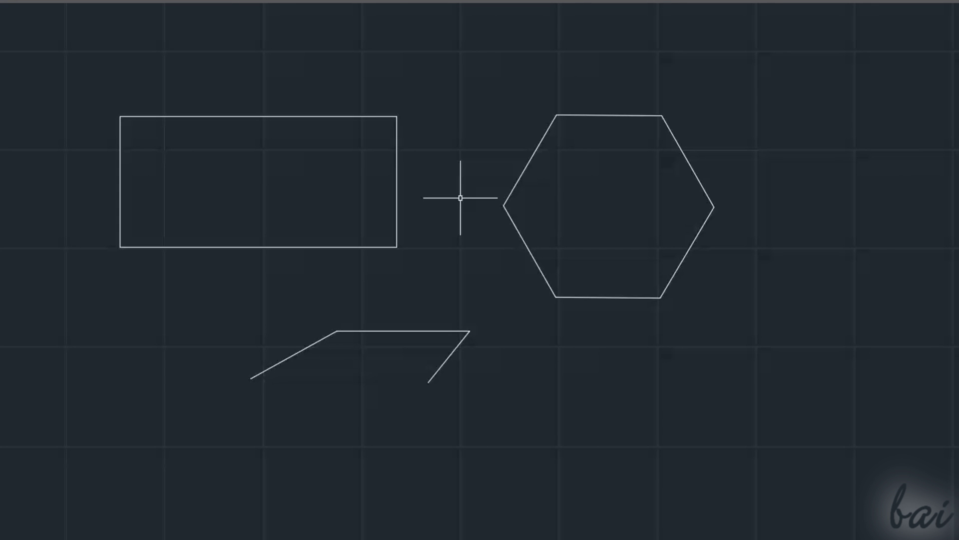
Select the rectangle, the hexagon and the open three-segment polyline together
left_click(355, 122)
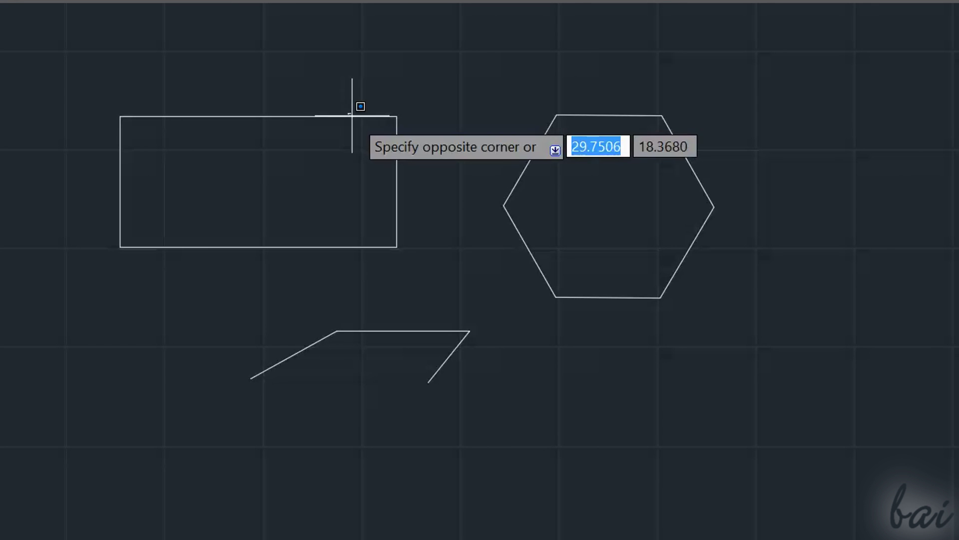
key("Escape")
left_click(354, 115)
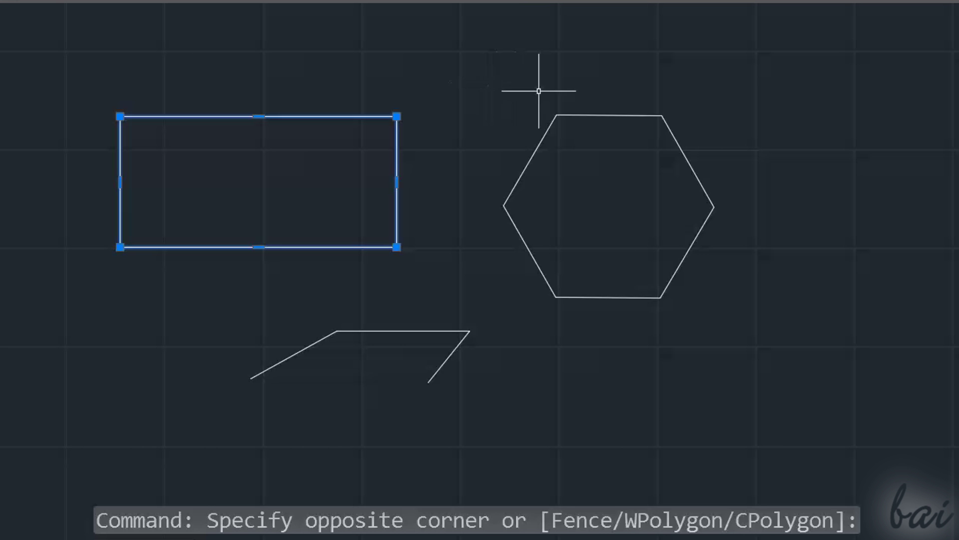
left_click(572, 115)
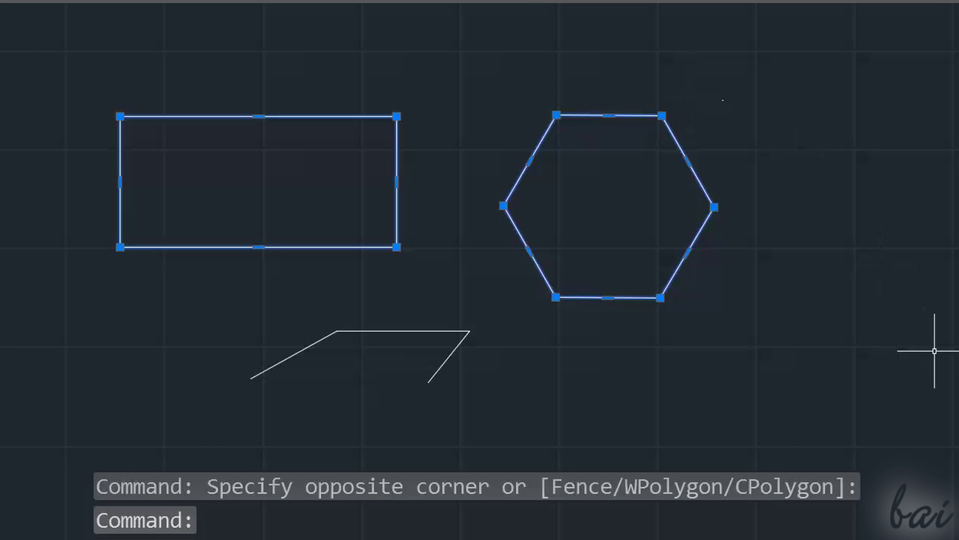
left_click(446, 331)
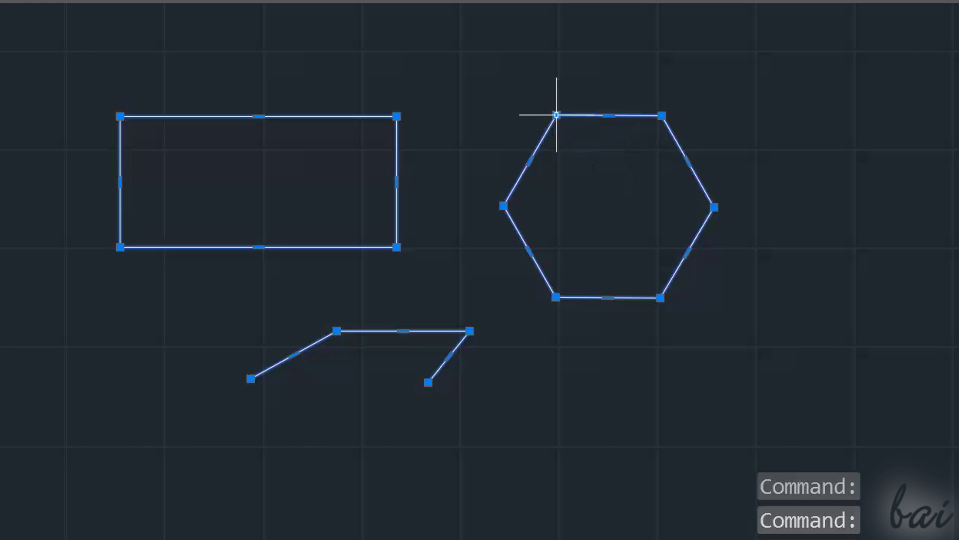
Stretch the hexagon's upper-right vertex to about the hexagon's center
mouse_move(557, 114)
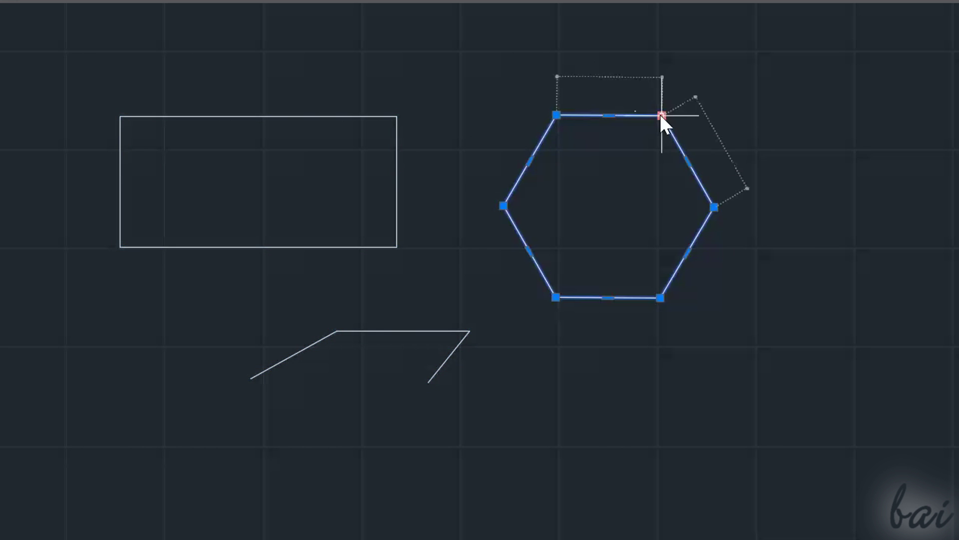
mouse_move(661, 116)
left_click(718, 146)
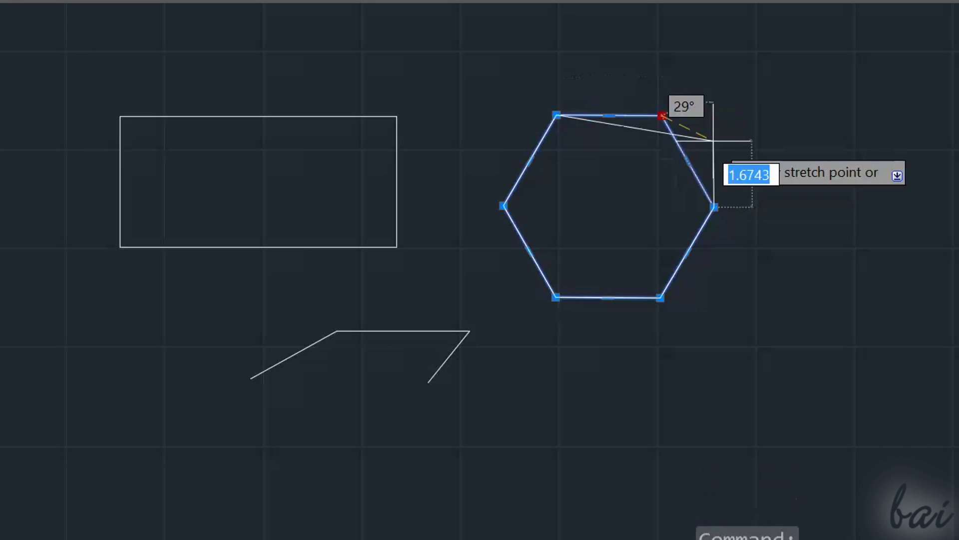
left_click(610, 208)
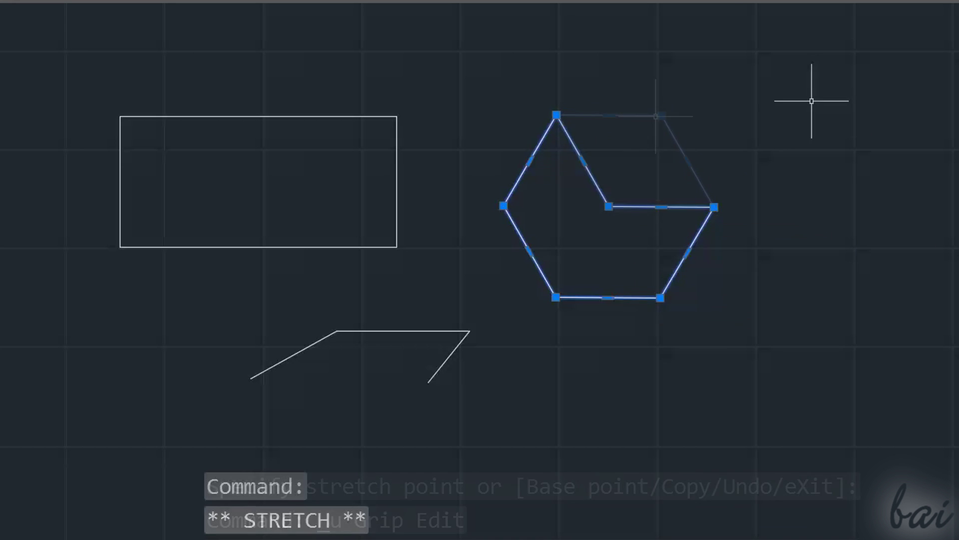
Undo the last stretch and add a vertex above the middle of the hexagon's top edge
key("ctrl+z")
mouse_move(661, 118)
left_click(738, 174)
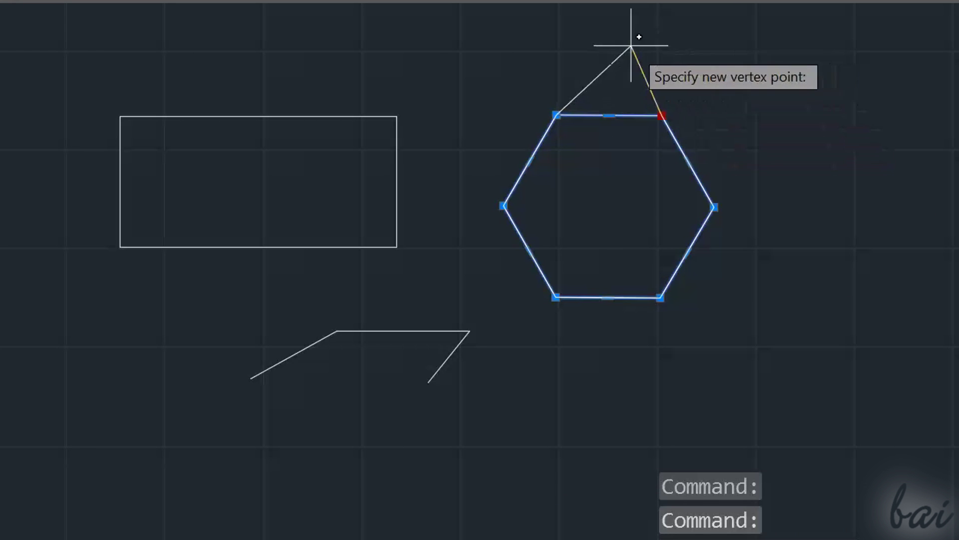
left_click(611, 30)
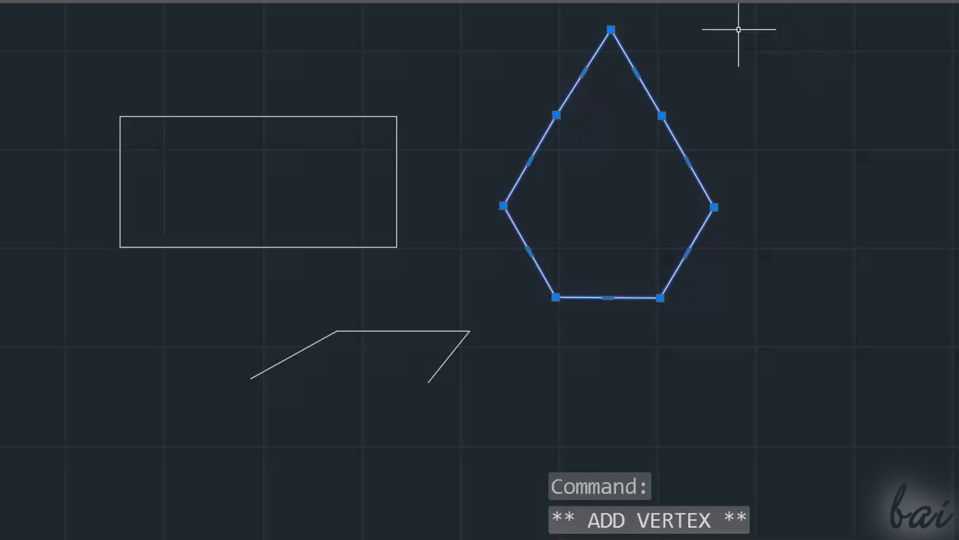
Remove the vertex at the peak above the hexagon
mouse_move(610, 29)
left_click(694, 112)
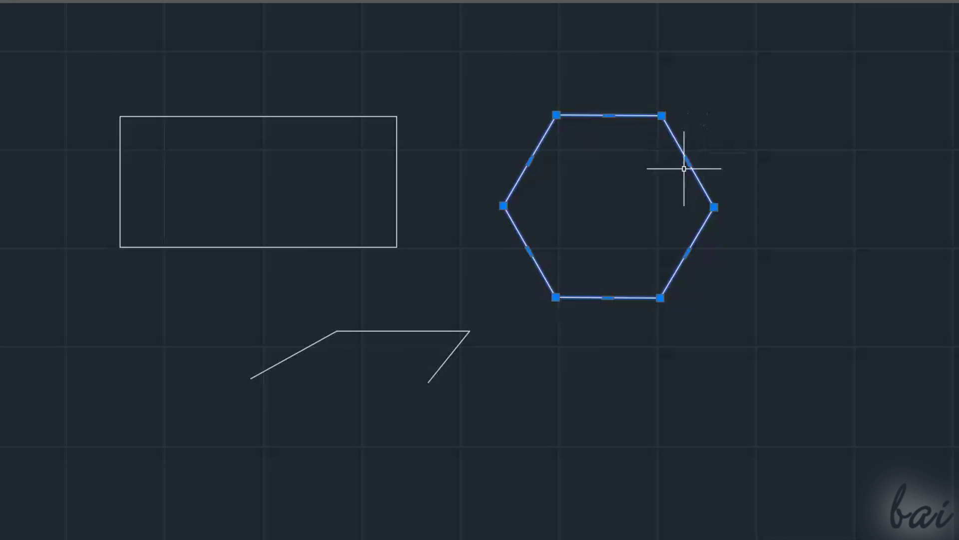
Convert the hexagon's upper-right edge to an arc bulging slightly outward
mouse_move(687, 161)
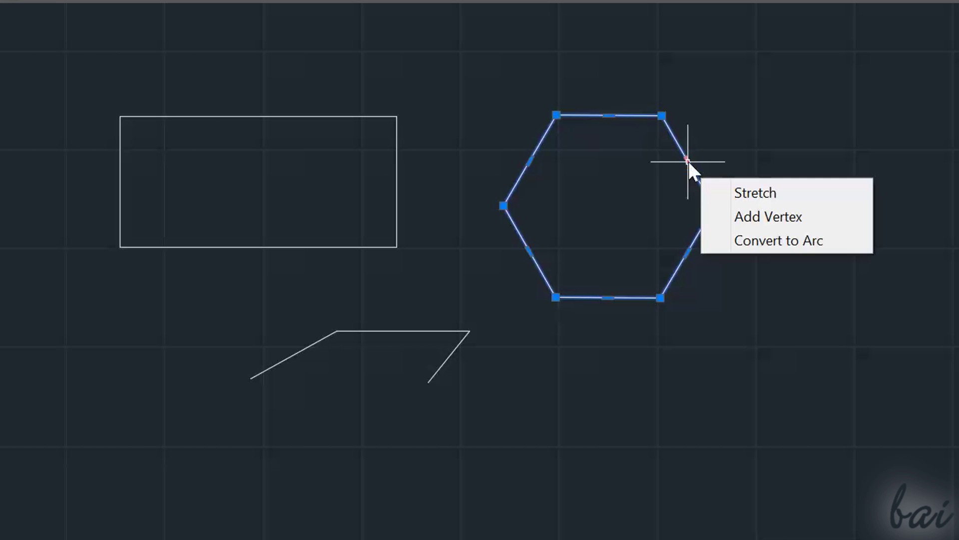
left_click(748, 241)
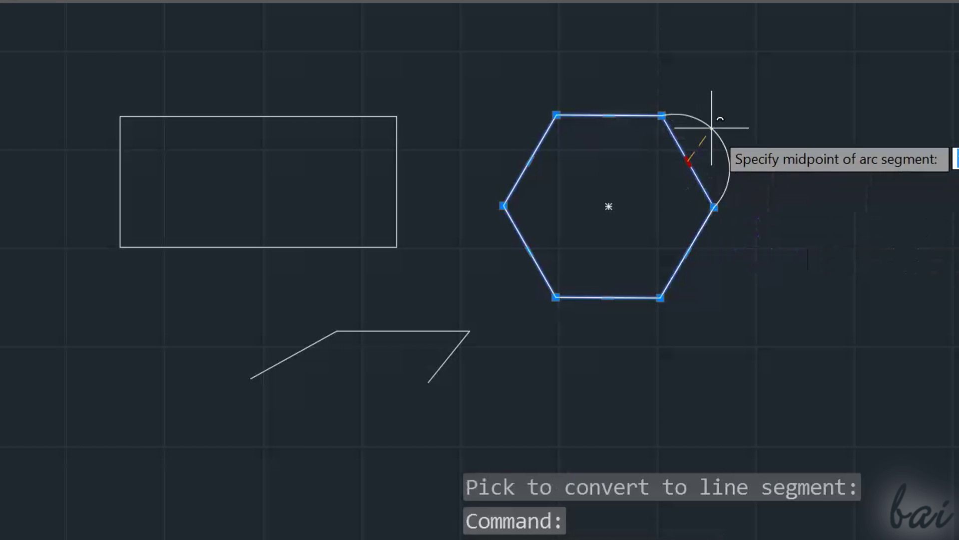
left_click(702, 153)
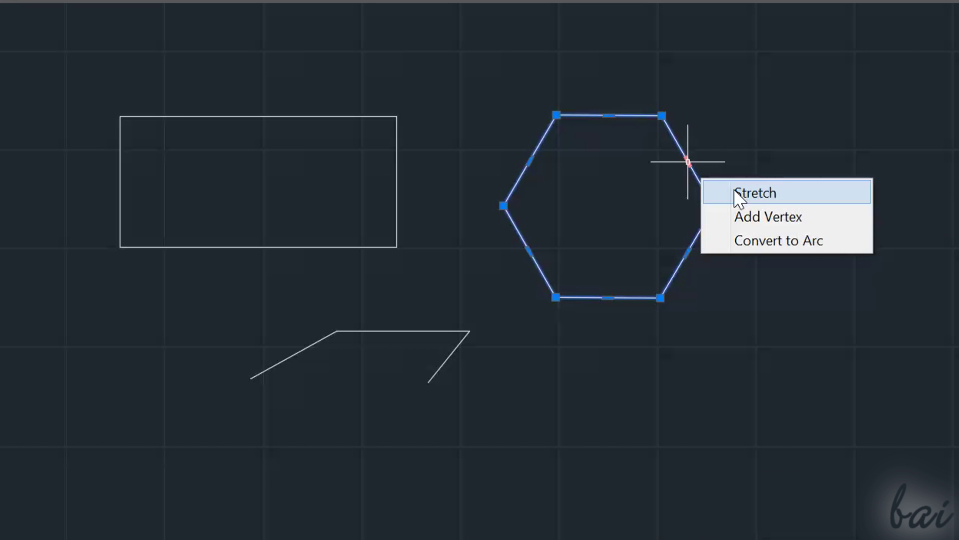
Try the Stretch option on the hexagon's upper-right edge, and convert that edge to an arc curving inward
left_click(738, 192)
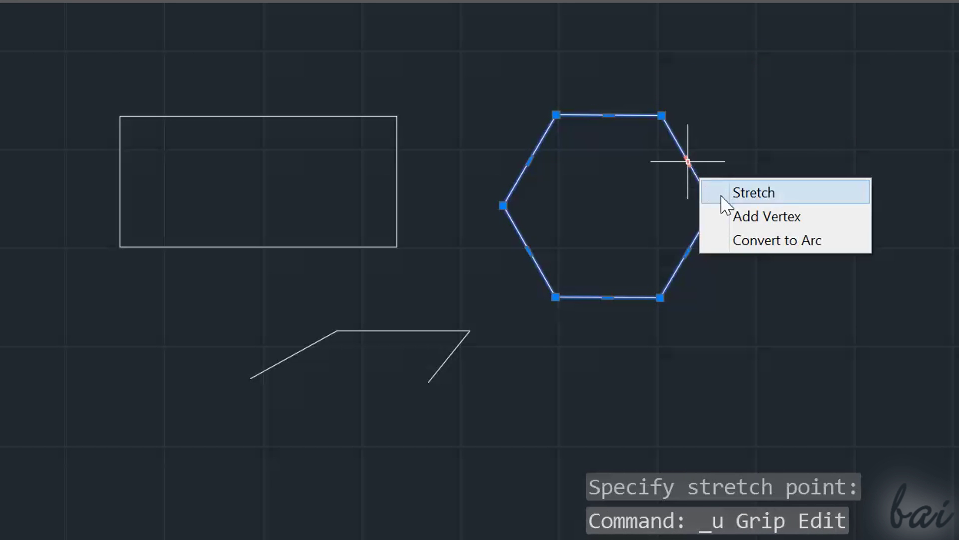
left_click(752, 244)
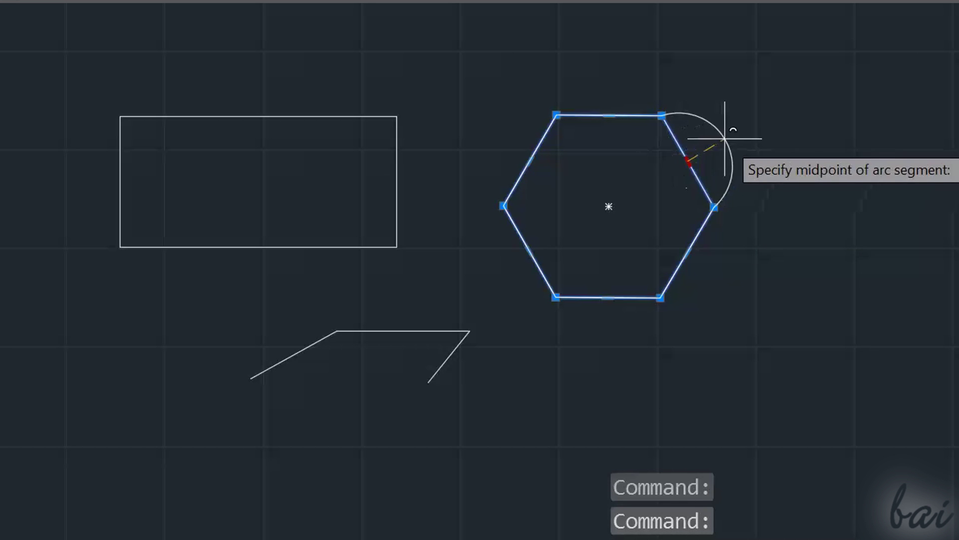
left_click(644, 183)
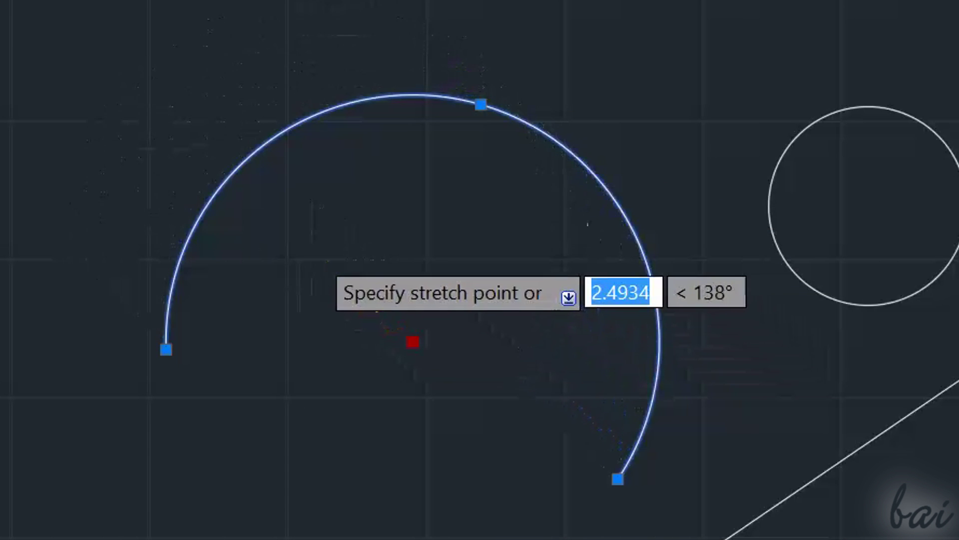
Move the arc by its center grip about 2.49 units at 138°
left_click(310, 249)
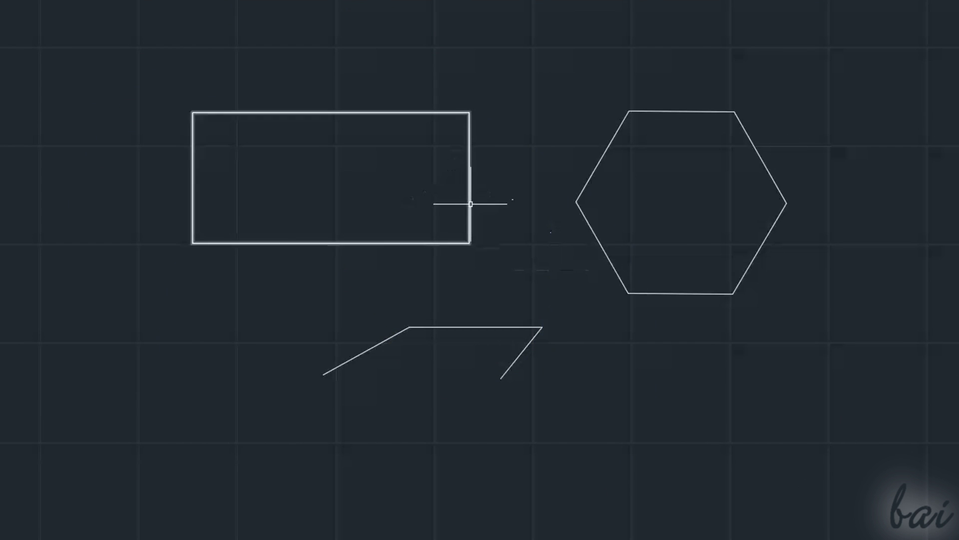
Display the grips of the rectangle, the hexagon and the open polyline one after another
left_click(472, 188)
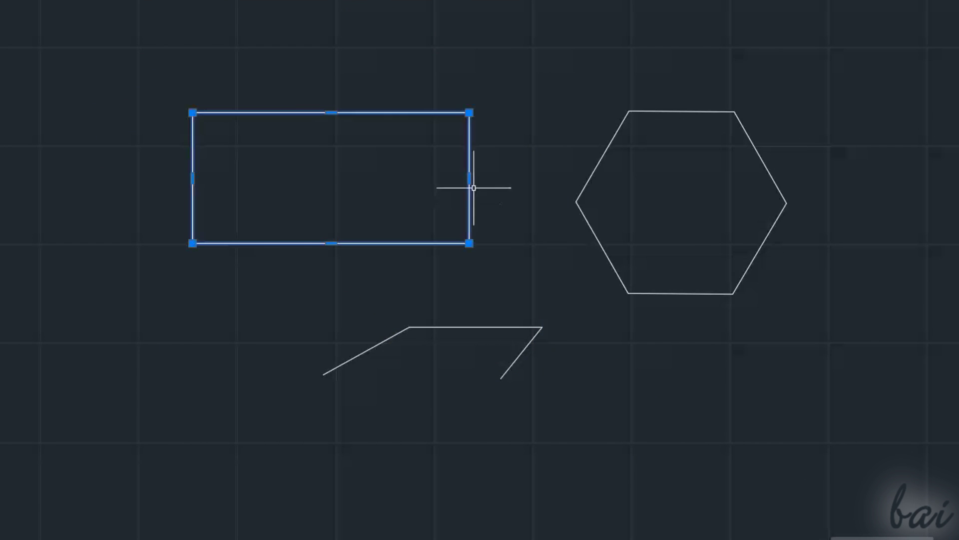
key("ctrl+z")
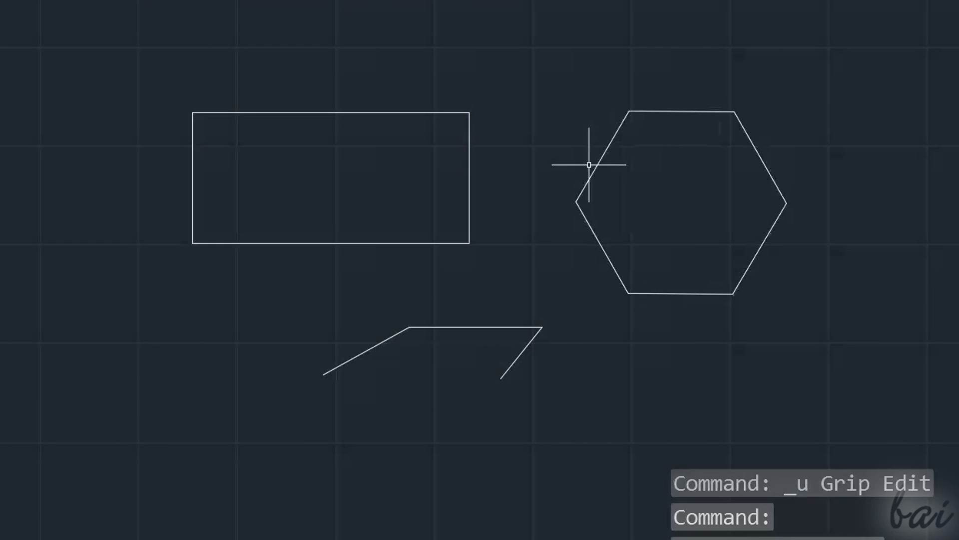
key("Escape")
left_click(605, 154)
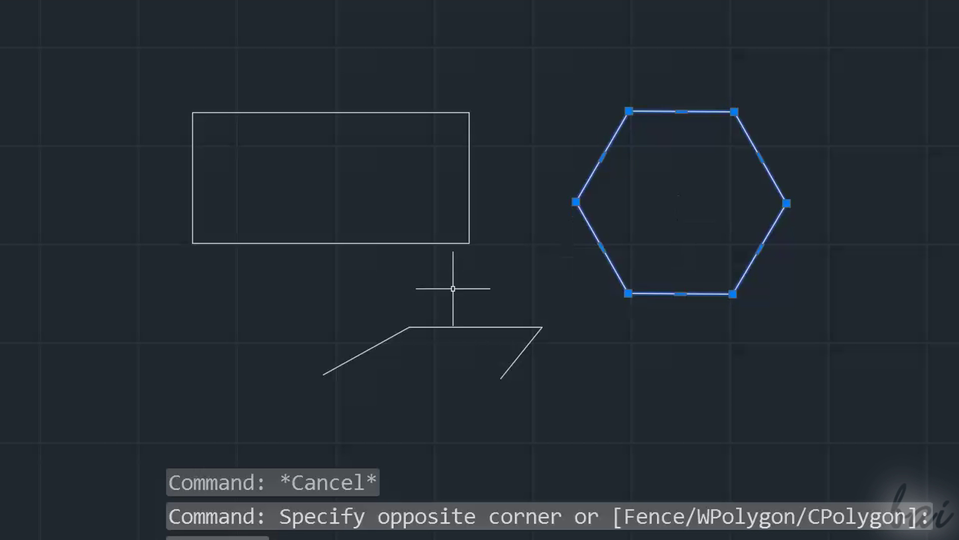
left_click(471, 321)
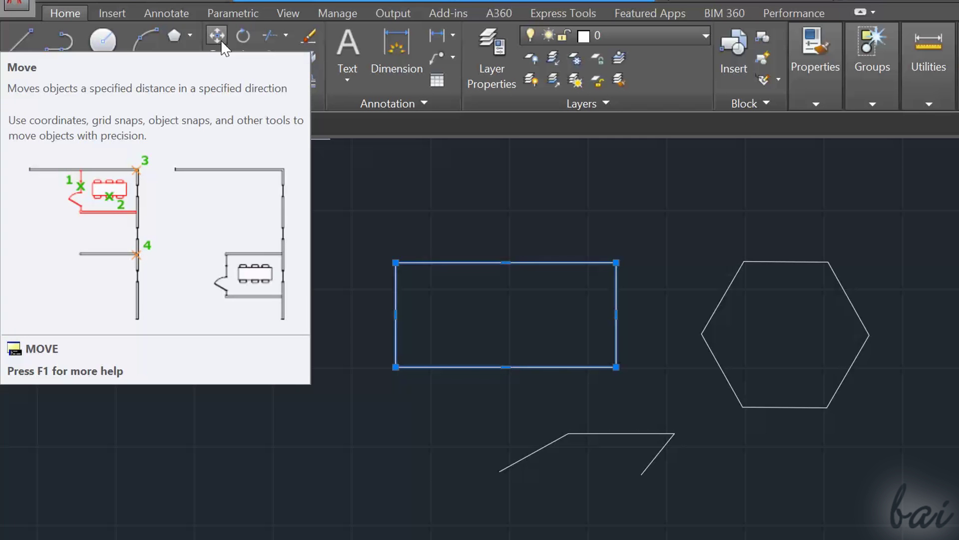
Move the selected rectangle left and slightly down, using its upper-left corner as the base point
left_click(221, 42)
left_click(396, 262)
left_click(176, 292)
Select the rectangle and move it right and slightly up, using its center as the base point
left_click(328, 292)
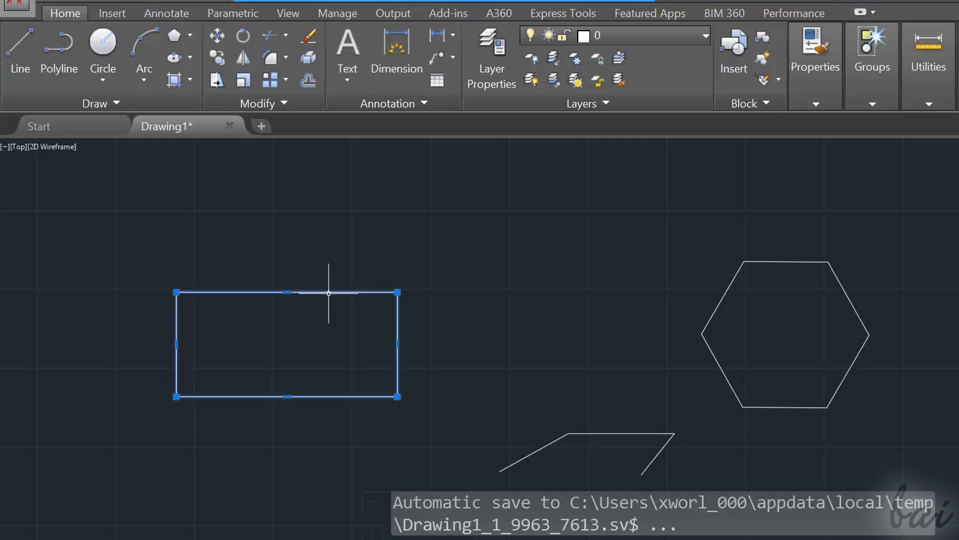
left_click(222, 40)
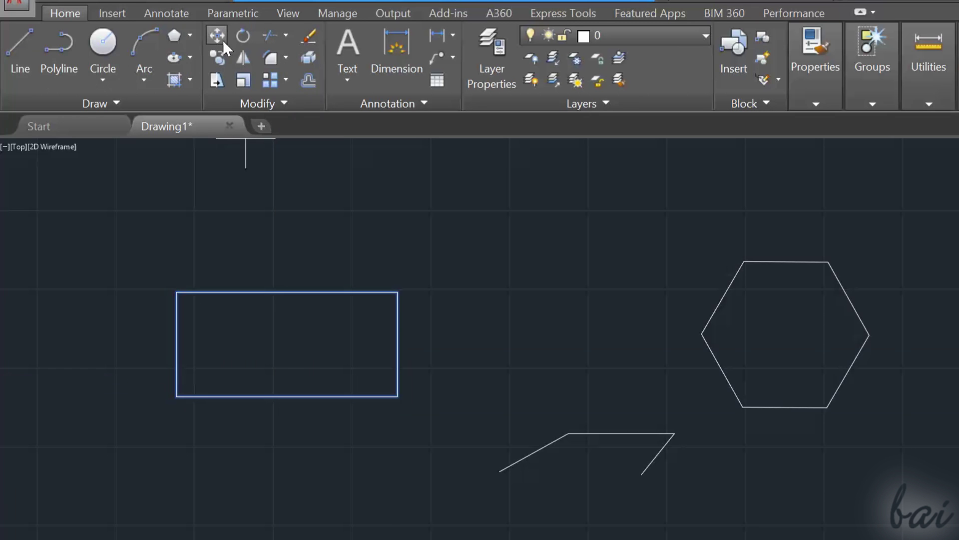
left_click(287, 344)
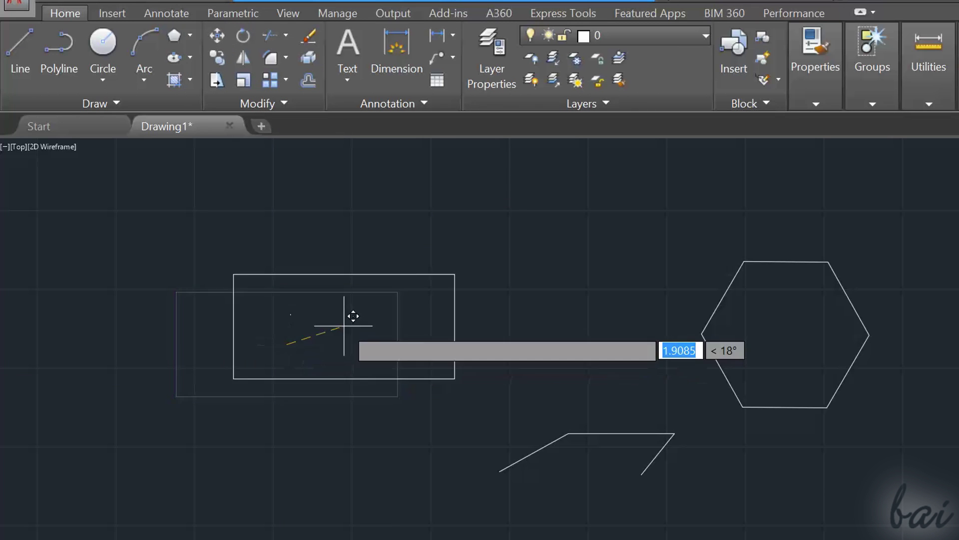
left_click(474, 300)
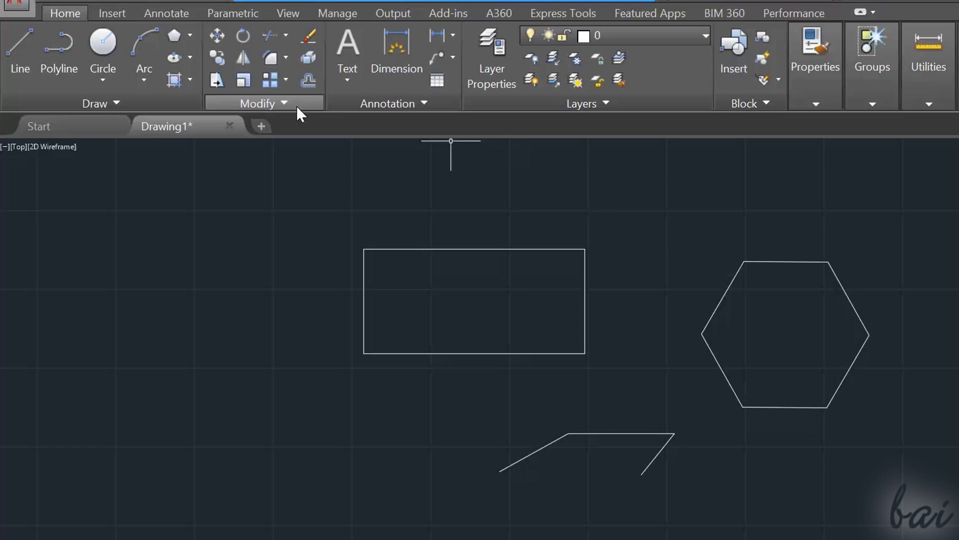
Start Move before selecting the rectangle, and move it up and to the left from its upper-left corner
left_click(216, 34)
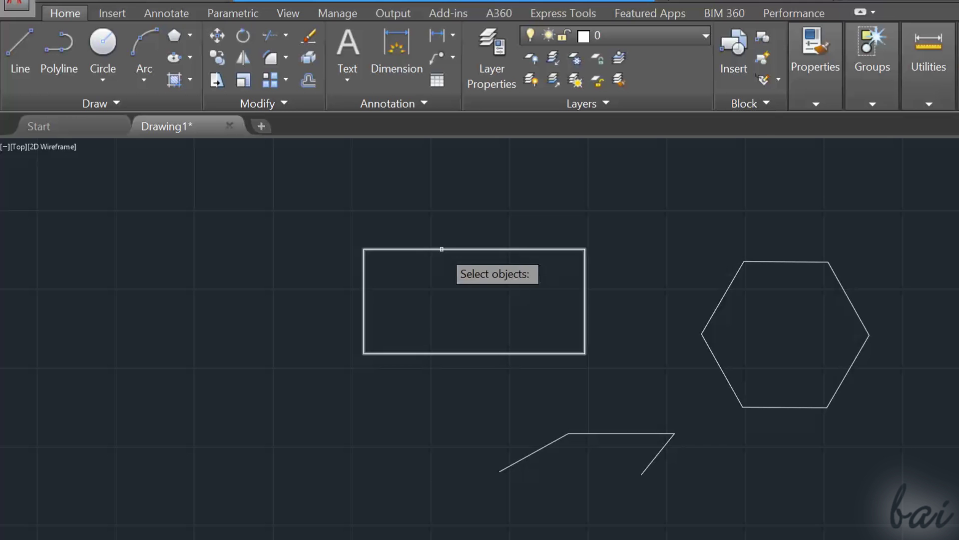
left_click(447, 250)
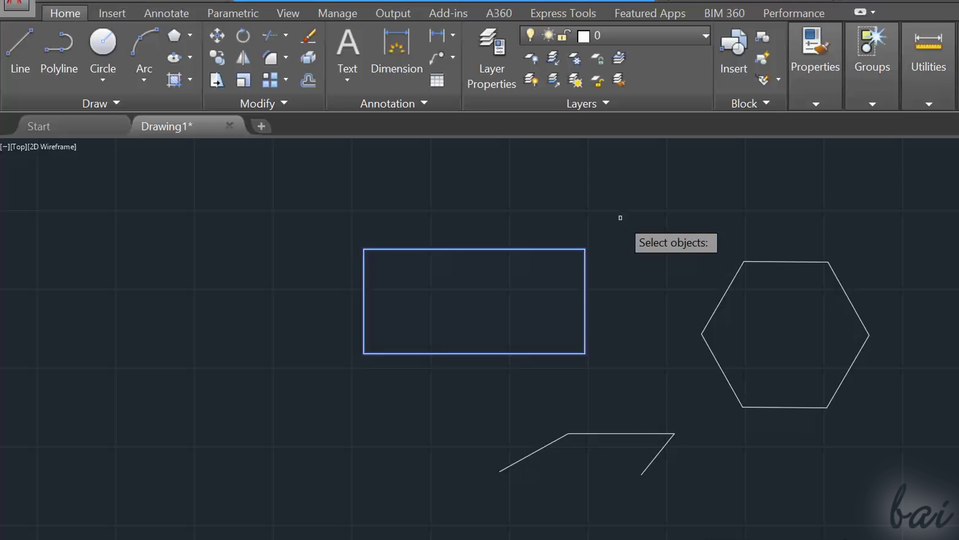
key("Return")
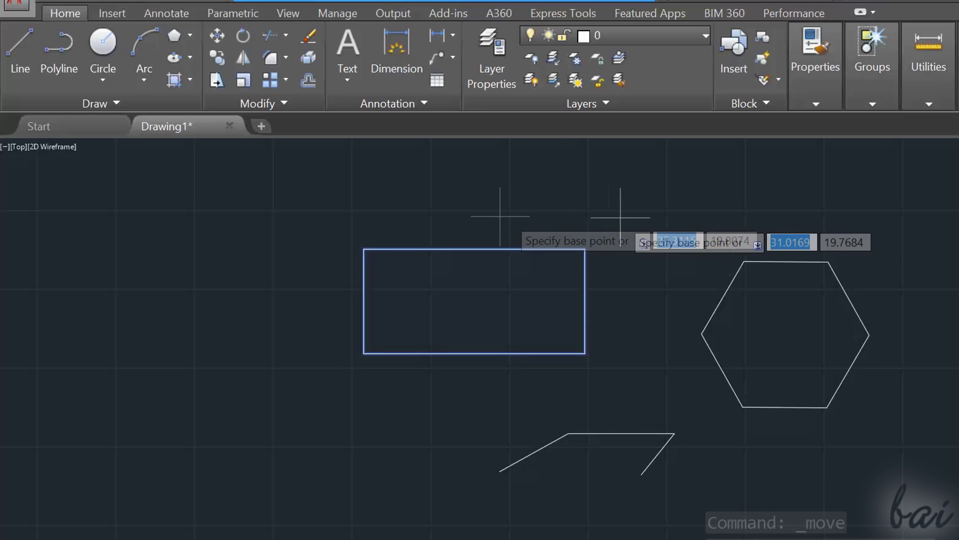
left_click(364, 249)
left_click(231, 202)
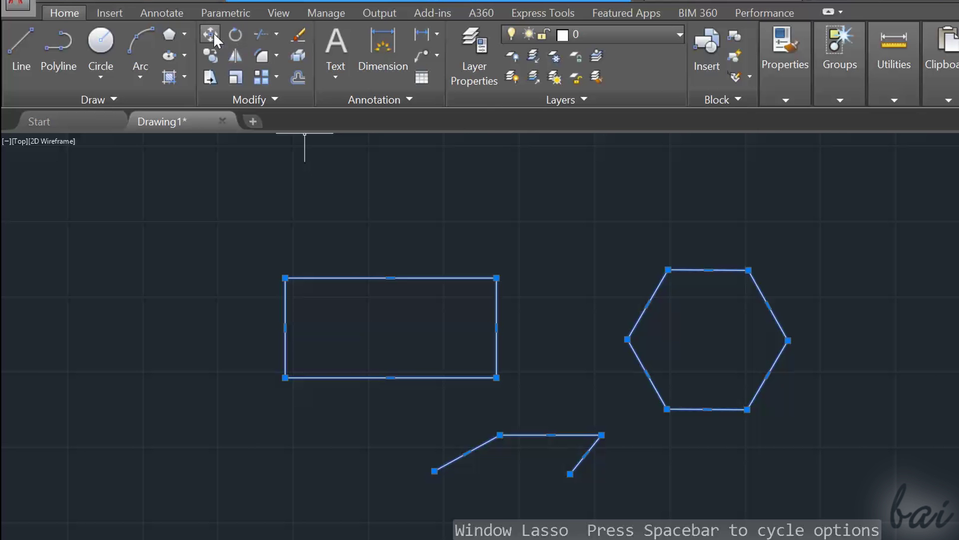
Try to move the rectangle, hexagon and open polyline together, using the rectangle's upper-right corner as the base point
left_click(214, 33)
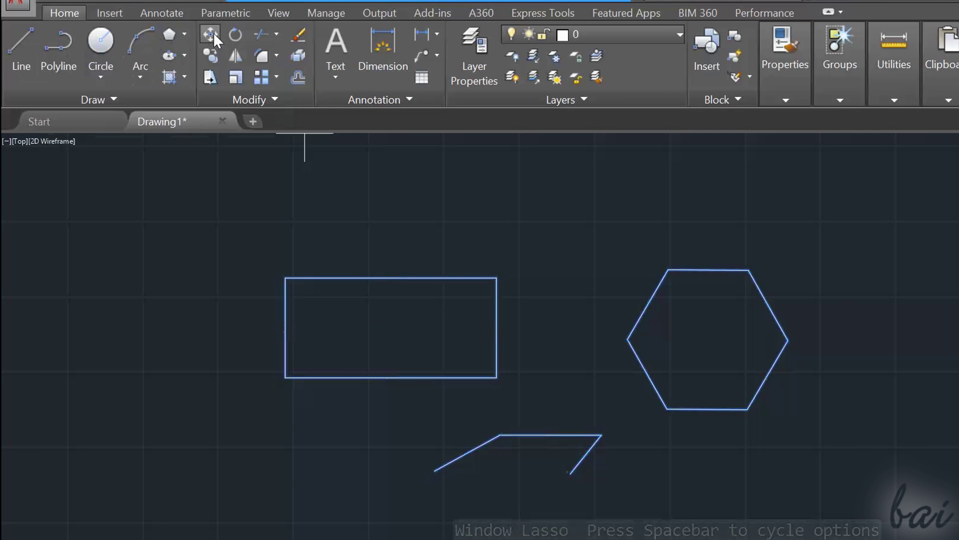
left_click(496, 278)
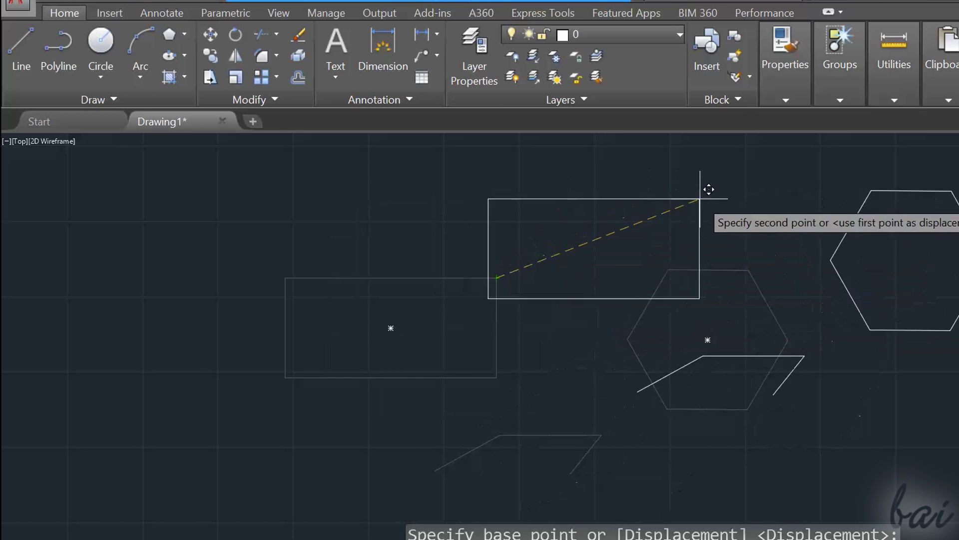
key("Escape")
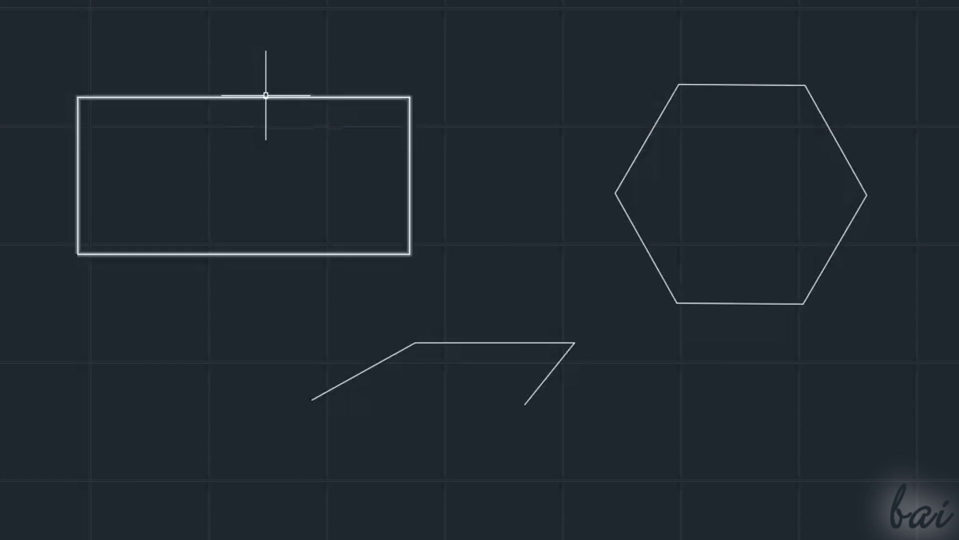
Select the rectangle, hexagon and open polyline together, and remove the rectangle from the selection
left_click(265, 95)
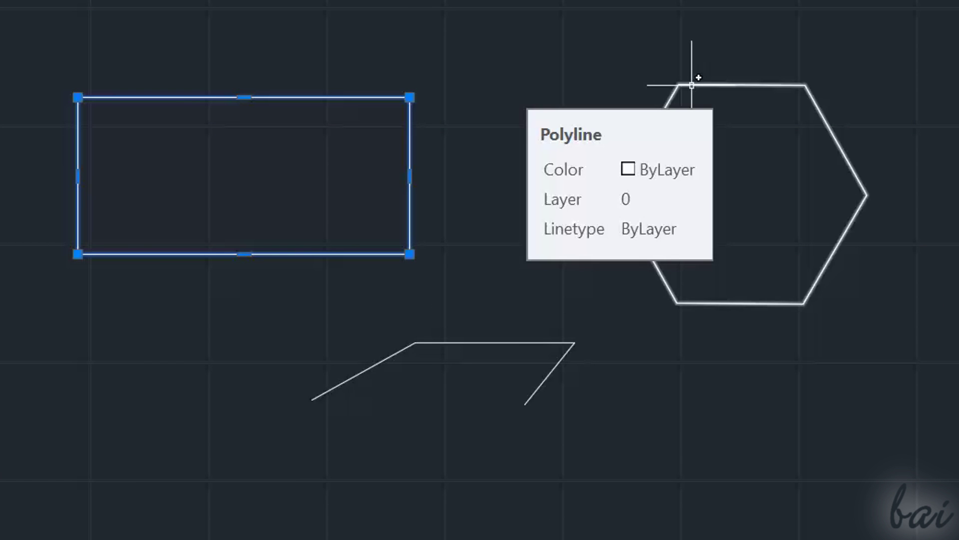
left_click(762, 86)
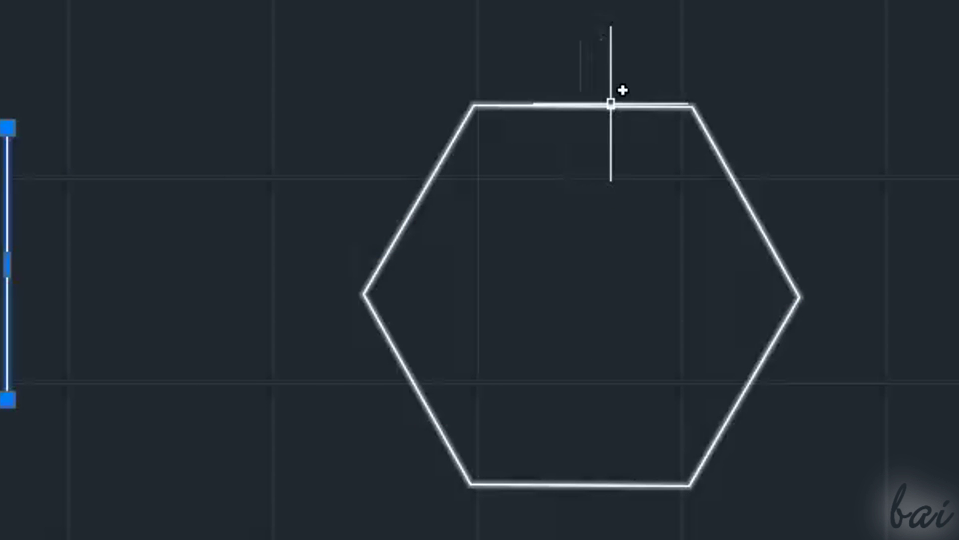
left_click(622, 105)
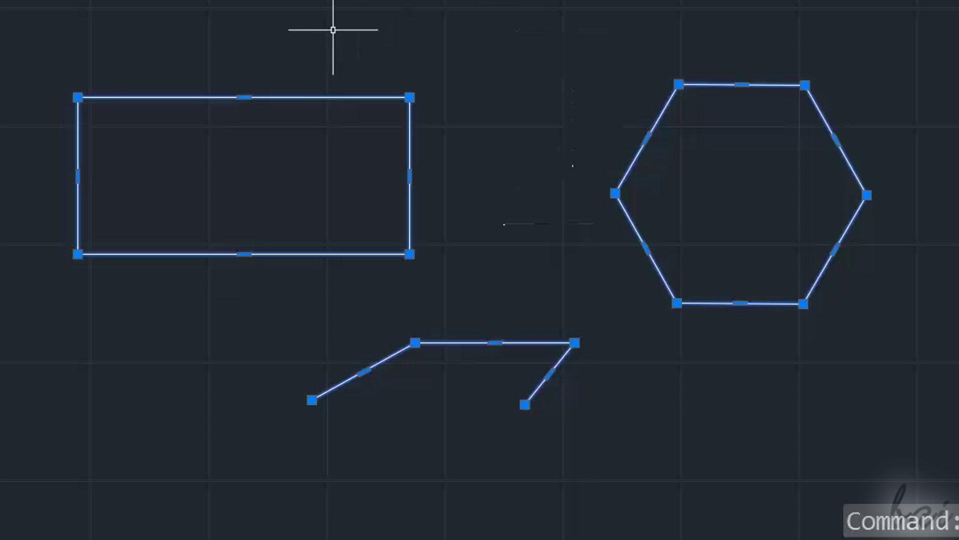
left_click(304, 97, "shift")
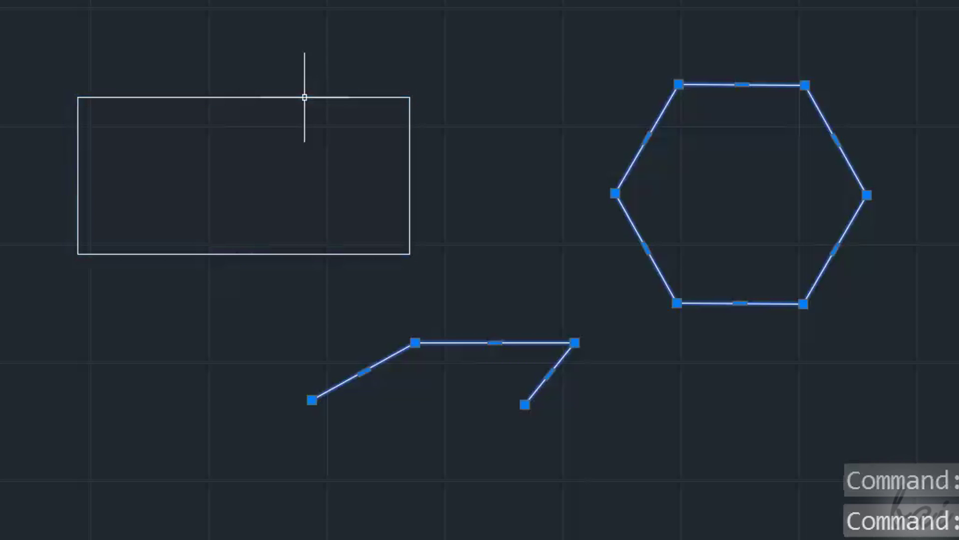
Try a crossing lasso across the rectangle and hexagon, and a window lasso that fully encloses only the hexagon
left_click(304, 97)
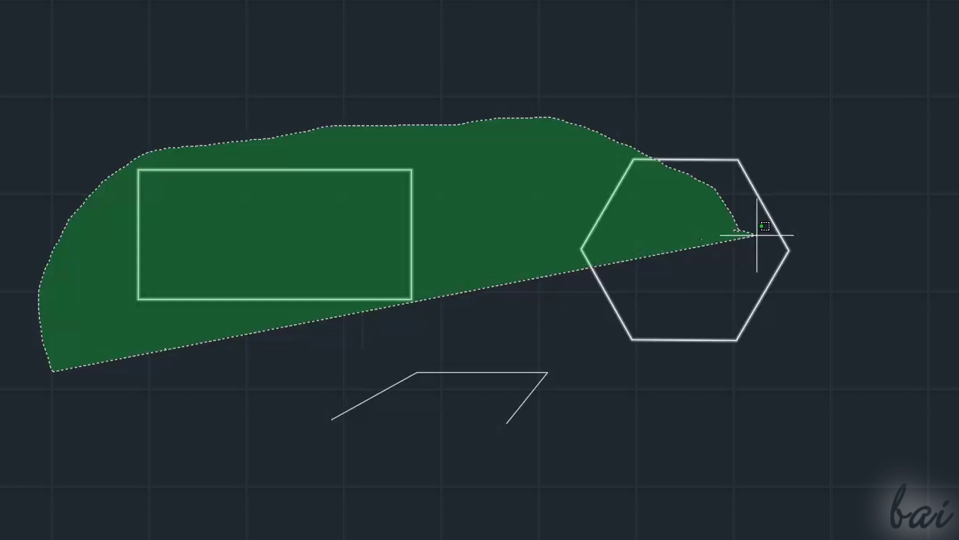
key("Escape")
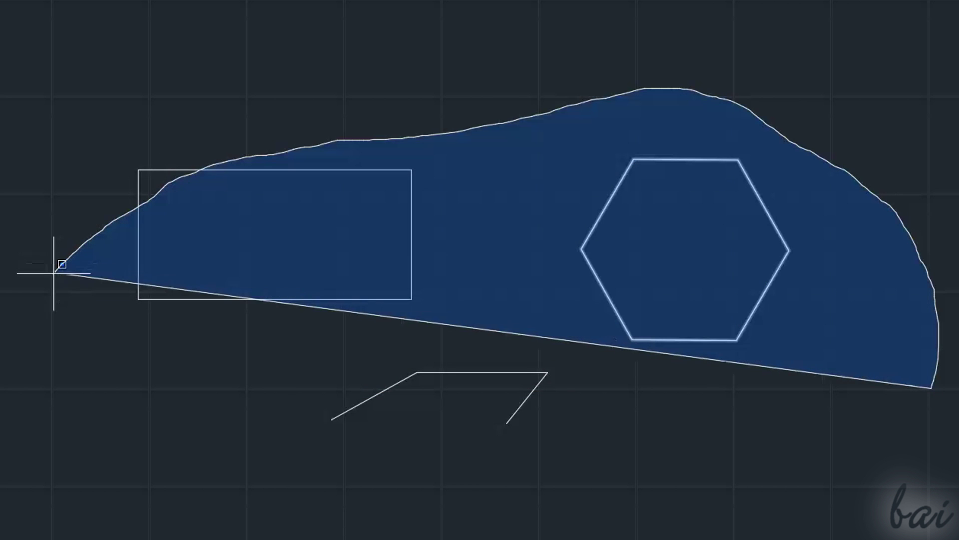
left_click_drag(54, 271, 16, 397)
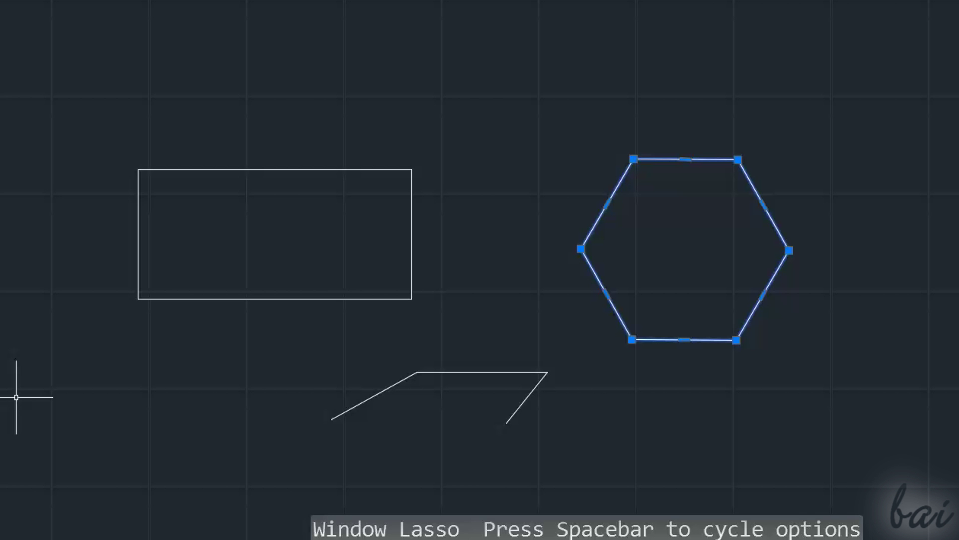
key("Escape")
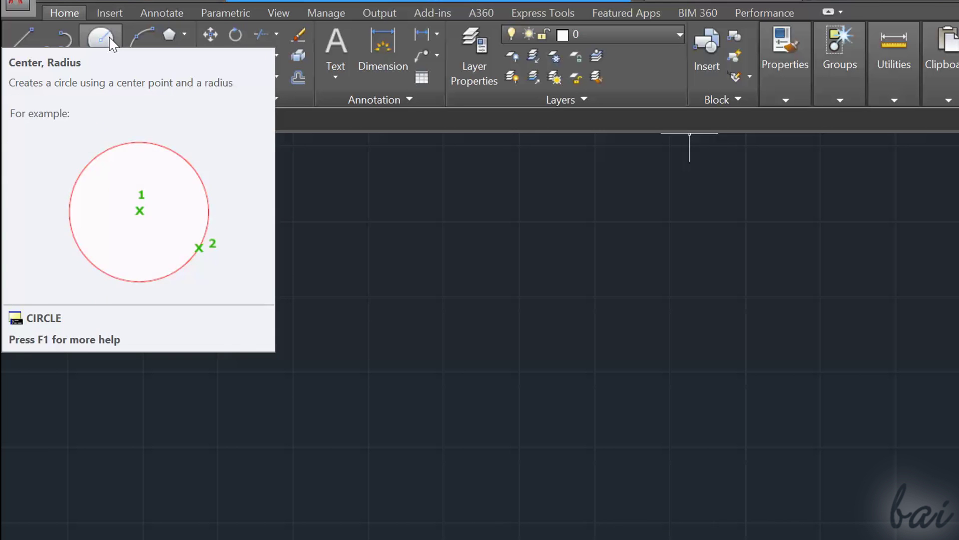
Start a Center, Radius circle, place its center in the drawing area and switch the size entry to the Diameter option
left_click(111, 44)
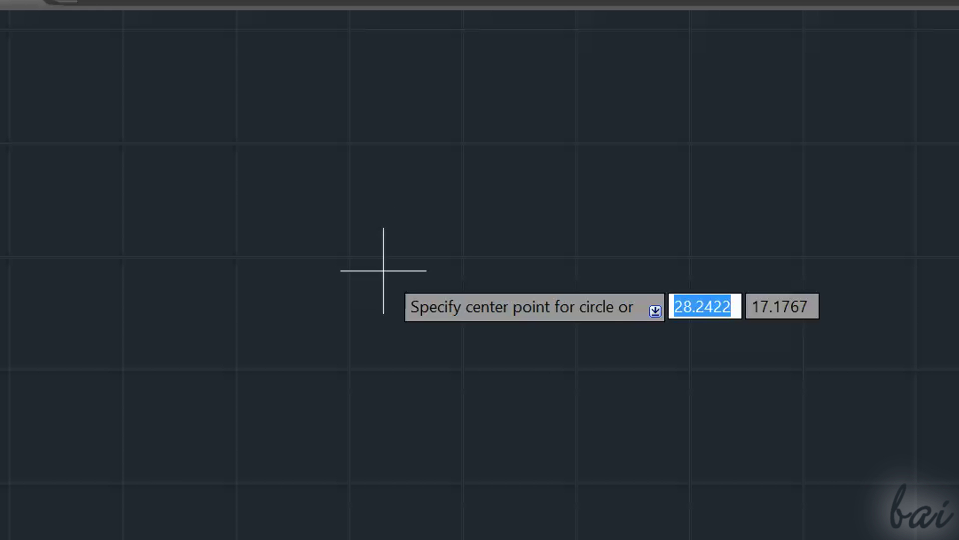
left_click(384, 270)
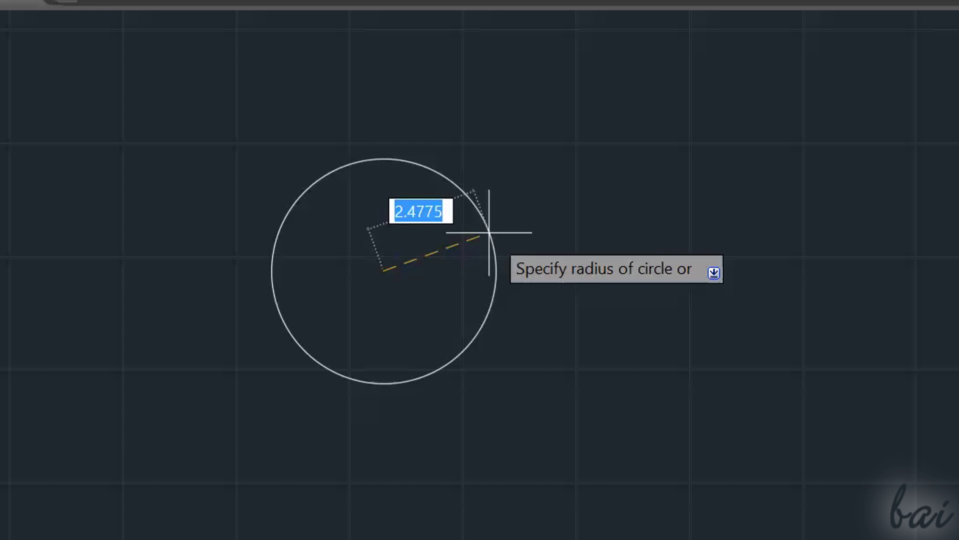
key("Down")
key("Down")
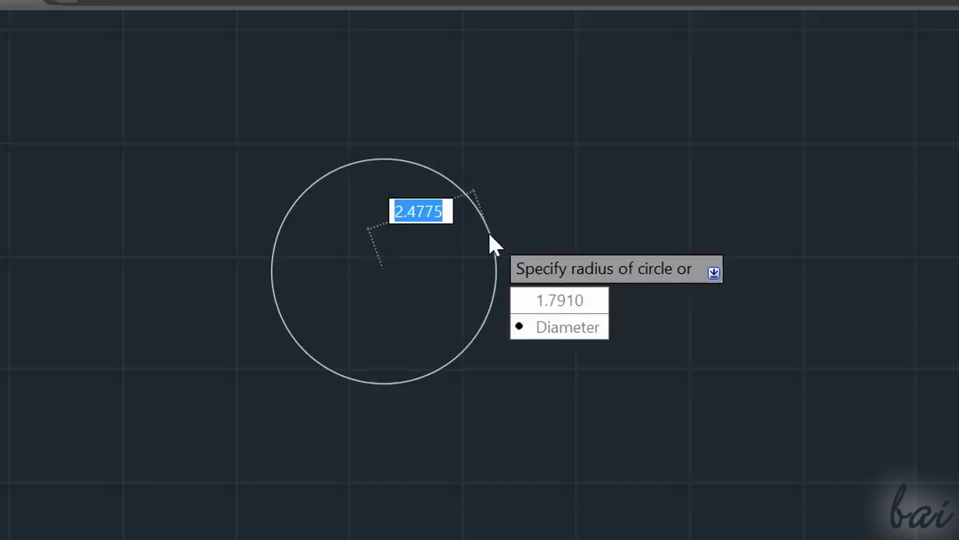
key("Down")
key("Down")
key("Return")
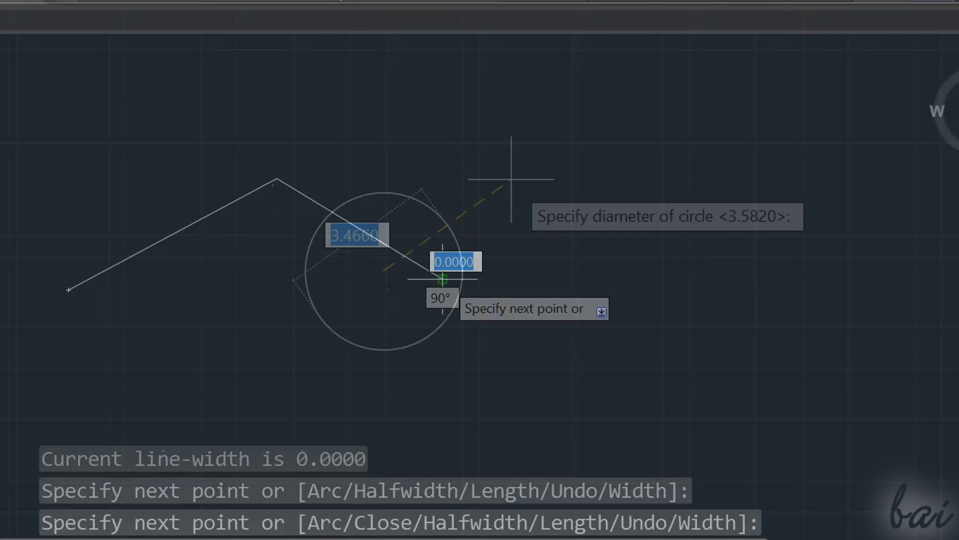
Switch the open polyline to the Arc option and add two consecutive arc segments after its straight segments
key("Down")
key("Down")
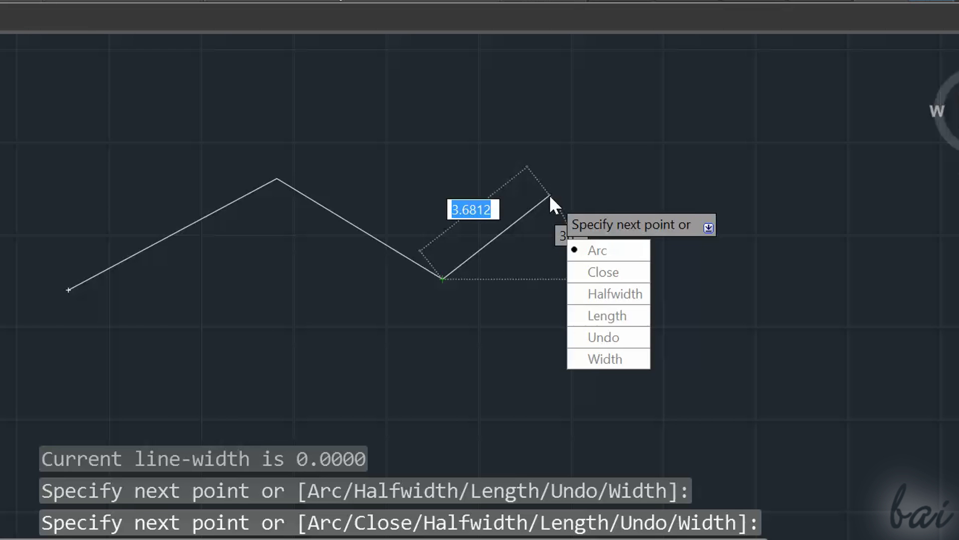
key("Down")
key("Down")
key("Down")
key("Down")
key("Up")
key("Up")
key("Up")
key("Up")
key("Down")
key("Down")
key("Down")
key("Down")
key("Down")
key("Up")
key("Up")
key("Up")
key("Up")
key("Up")
key("Return")
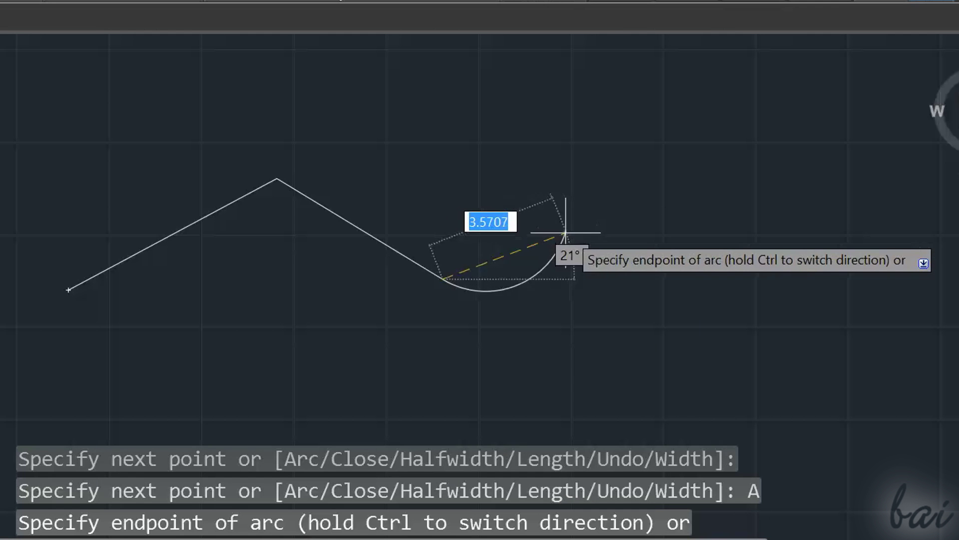
left_click(558, 185)
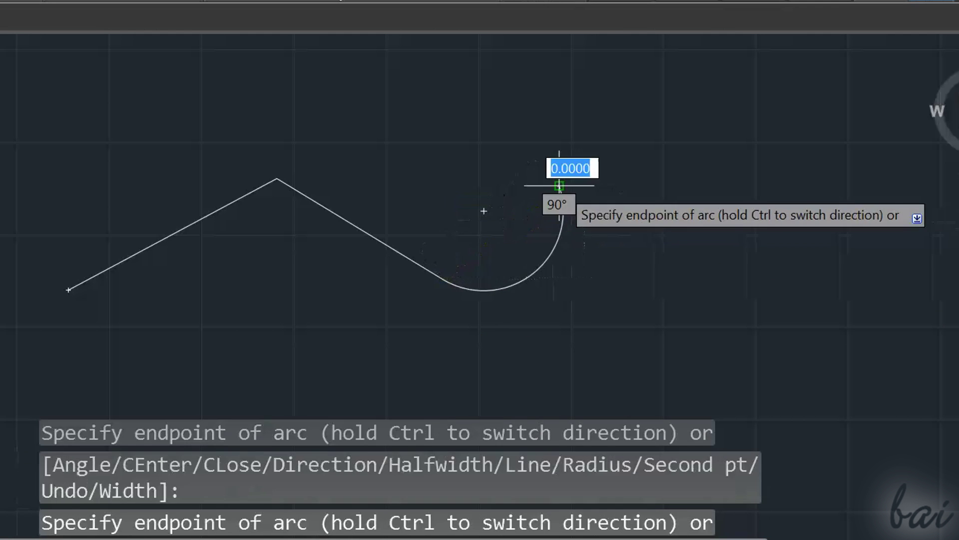
left_click(712, 133)
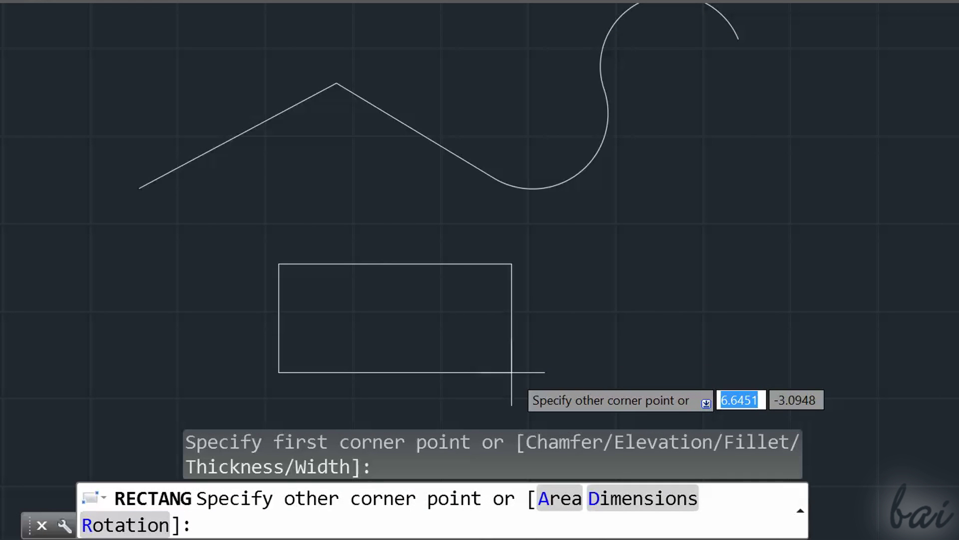
Choose the Dimensions option for the rectangle and accept the default length of 10 and the default width
key("Down")
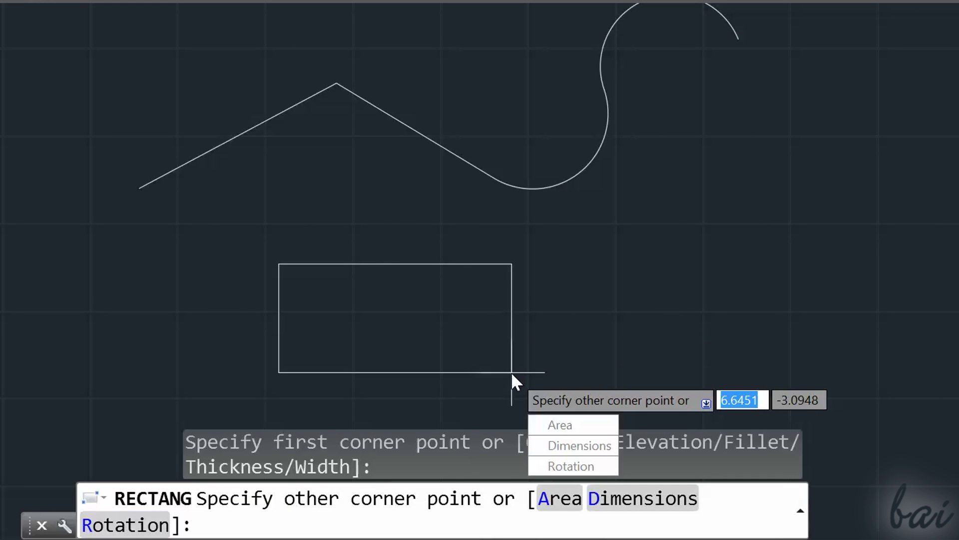
key("Down")
key("Up")
key("Down")
key("Down")
key("Return")
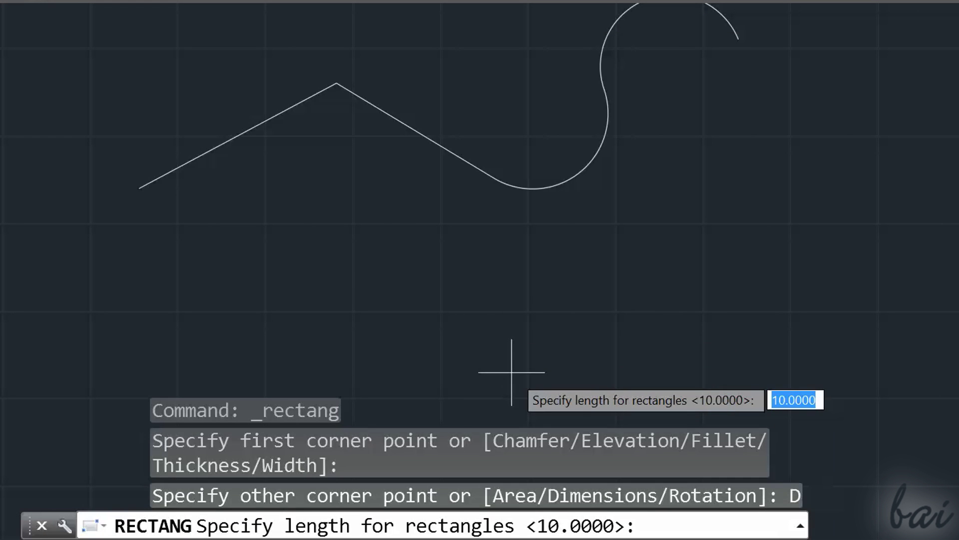
key("Return")
key("Return")
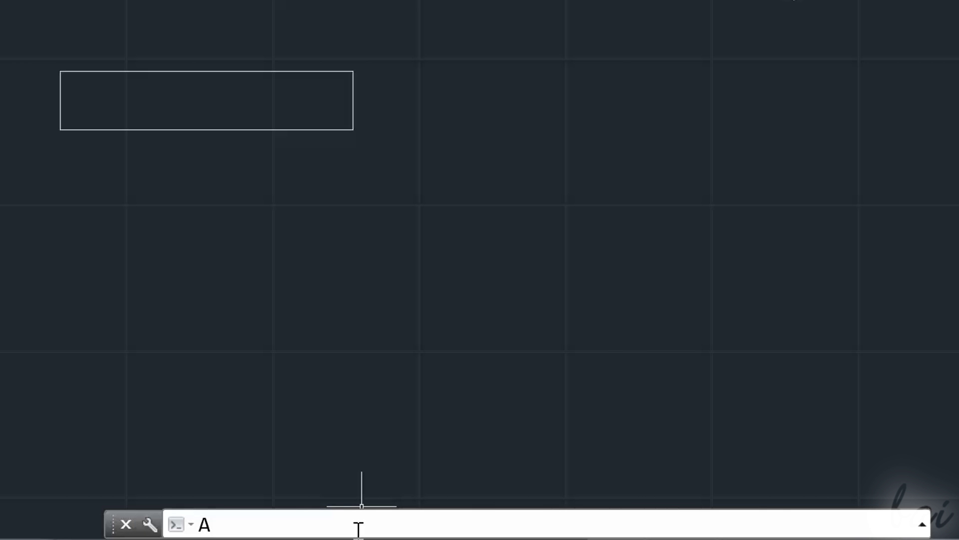
Browse the command suggestions beginning with A as far as ATTDISP, return to the first one and run A (ARC)
key("Down")
key("Down")
key("Down")
key("Down")
key("Down")
key("Down")
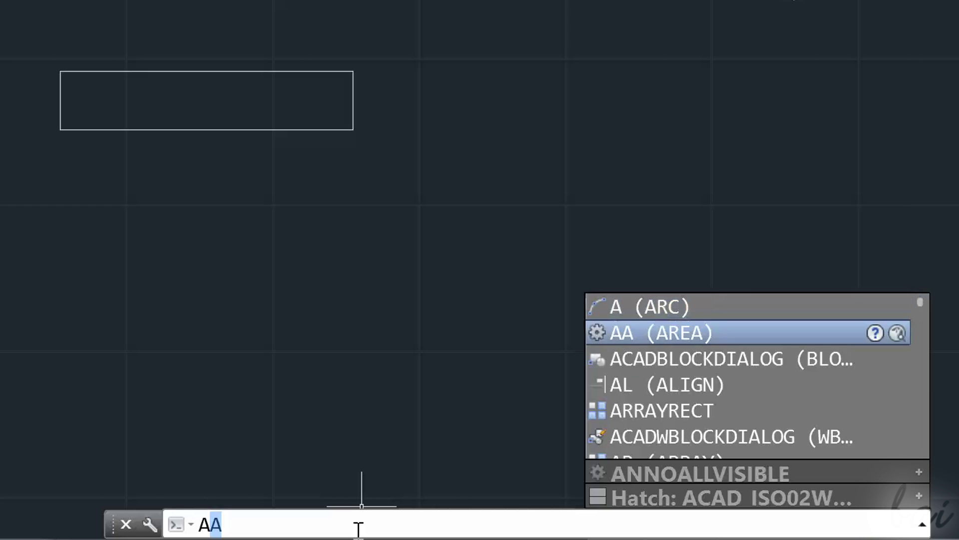
key("Down")
key("Down")
key("Down")
key("Down")
key("Down")
key("Down")
key("Down")
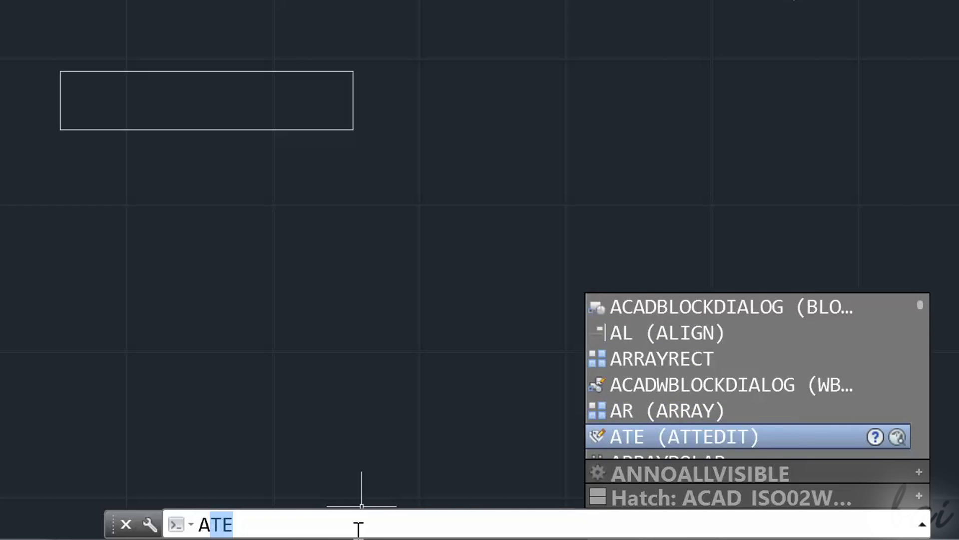
key("Down")
key("Down")
key("Down")
key("Down")
key("Down")
key("Down")
key("Down")
key("Down")
key("Down")
key("Down")
key("Down")
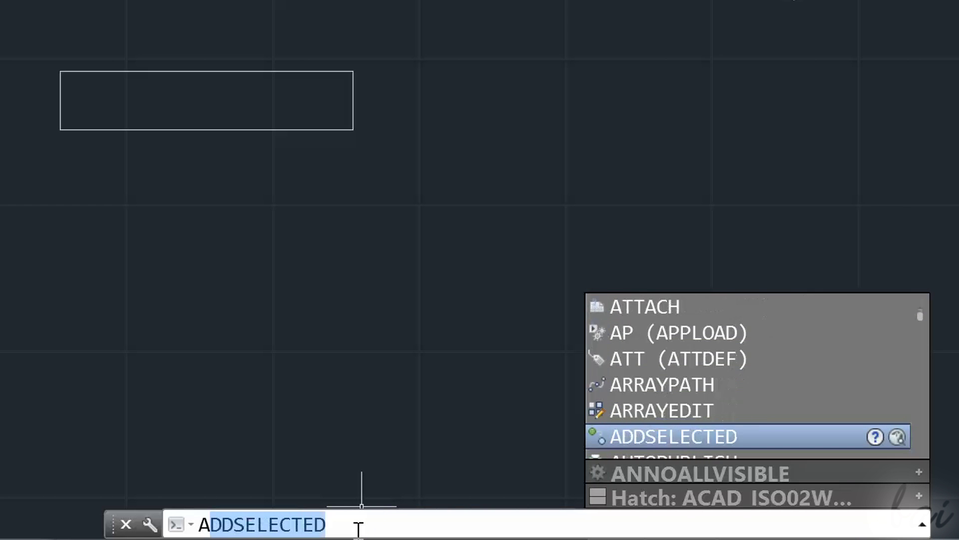
key("Down")
key("Down")
key("Down")
key("Down")
key("Down")
key("Down")
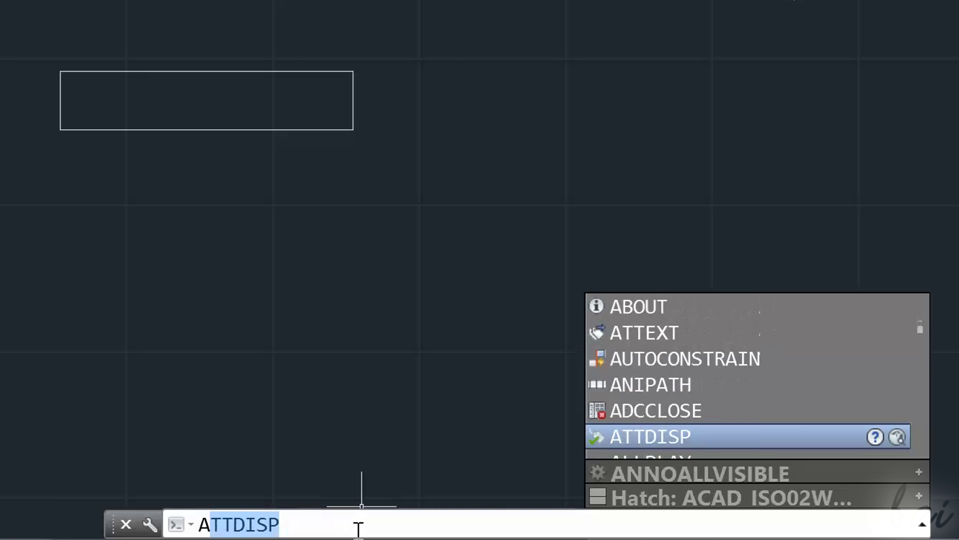
key("Up")
key("Up")
key("Up")
key("Up")
key("Up")
key("Up")
key("Up")
key("Up")
key("Up")
key("Up")
key("Up")
key("Up")
key("Up")
key("Up")
key("Up")
key("Up")
key("Up")
key("Up")
key("Up")
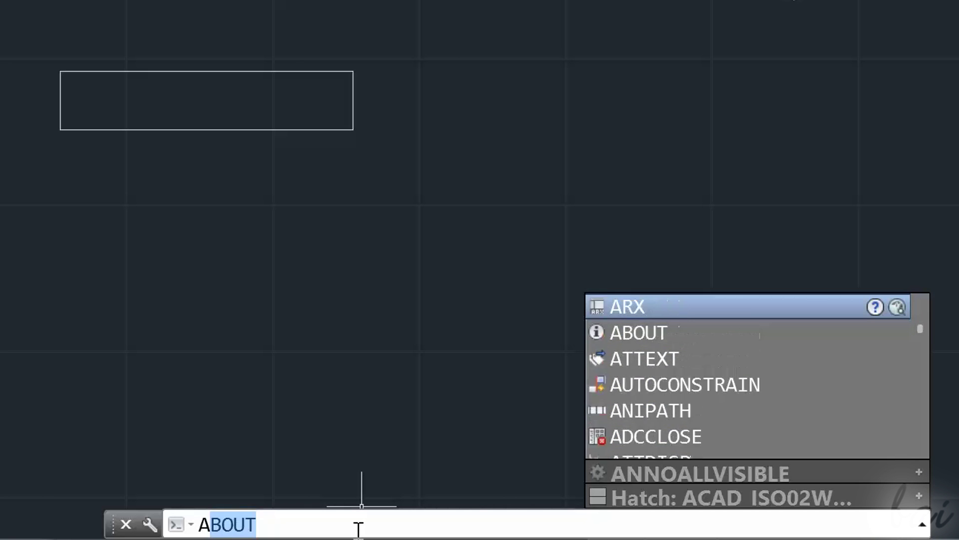
key("Up")
key("Up")
key("Up")
key("Up")
key("Up")
key("Up")
key("Up")
key("Up")
key("Up")
key("Up")
key("Up")
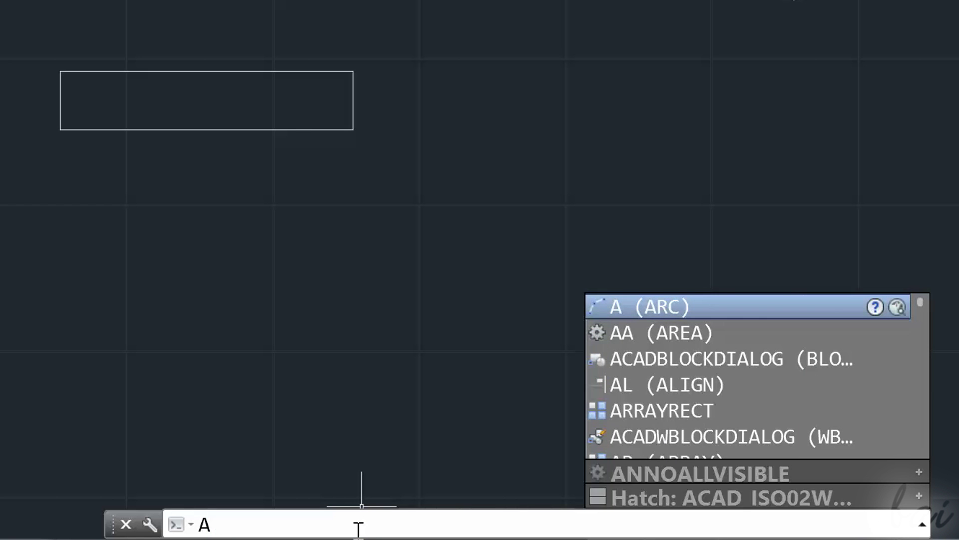
key("Return")
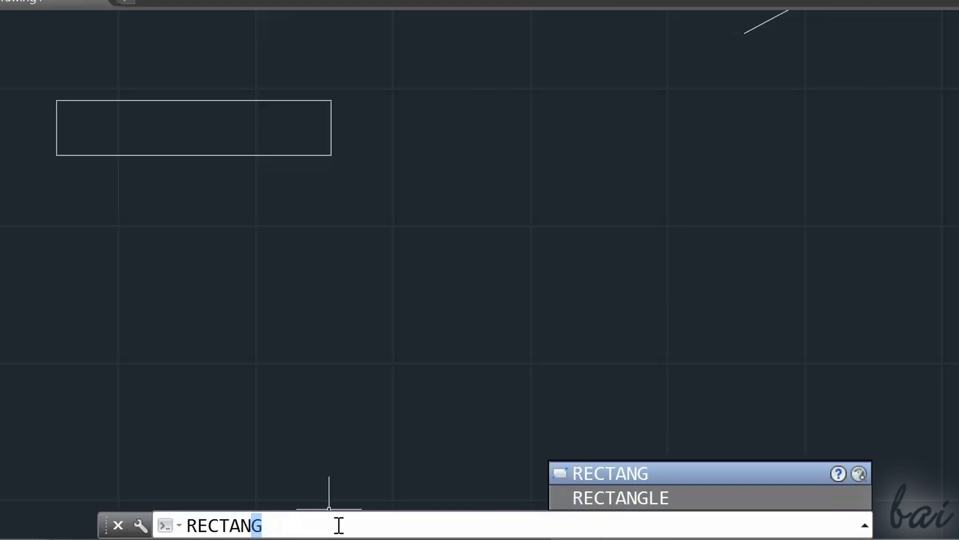
Start RECTANG, place the first corner beside the existing rectangle, go through the available options and choose Rotation
key("Return")
left_click(439, 190)
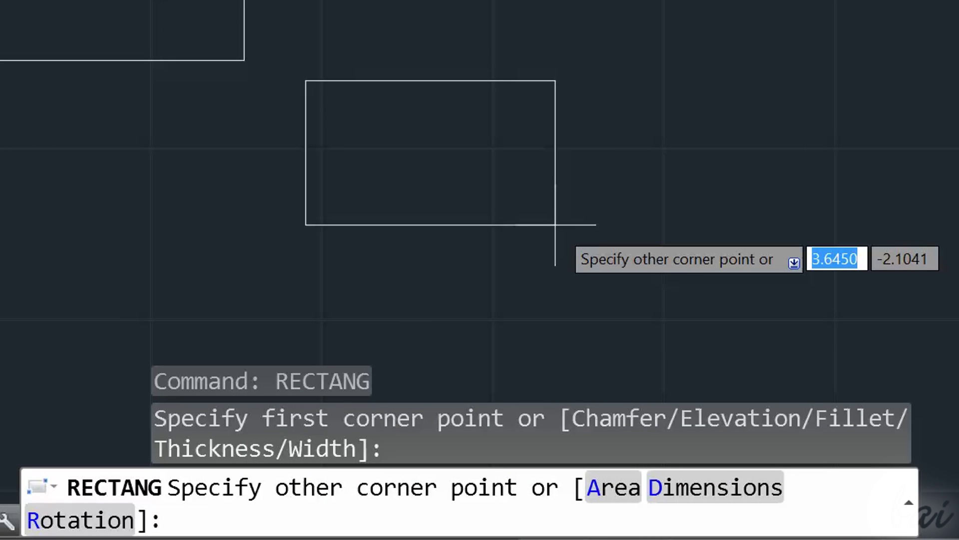
key("Down")
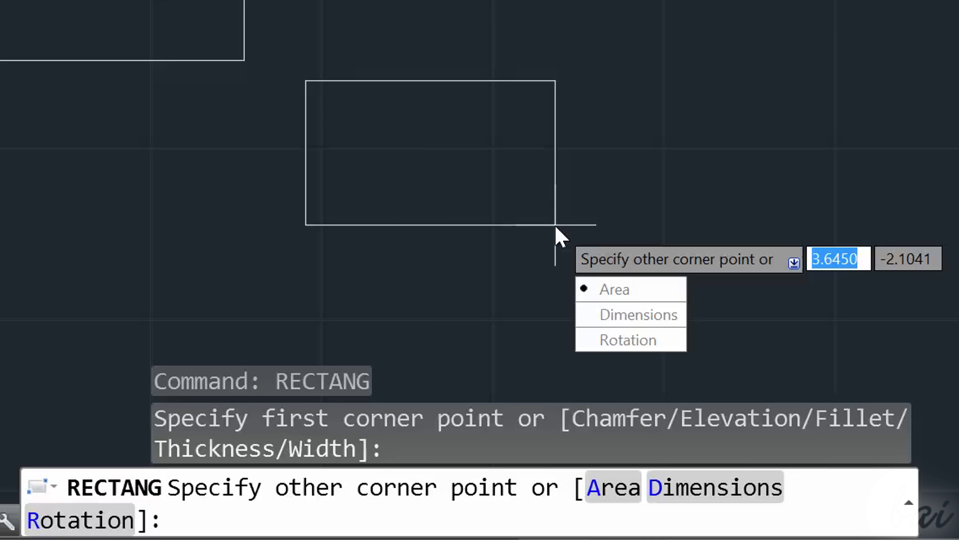
key("Down")
key("Down")
key("Down")
key("Down")
key("Down")
key("Down")
key("Down")
key("Down")
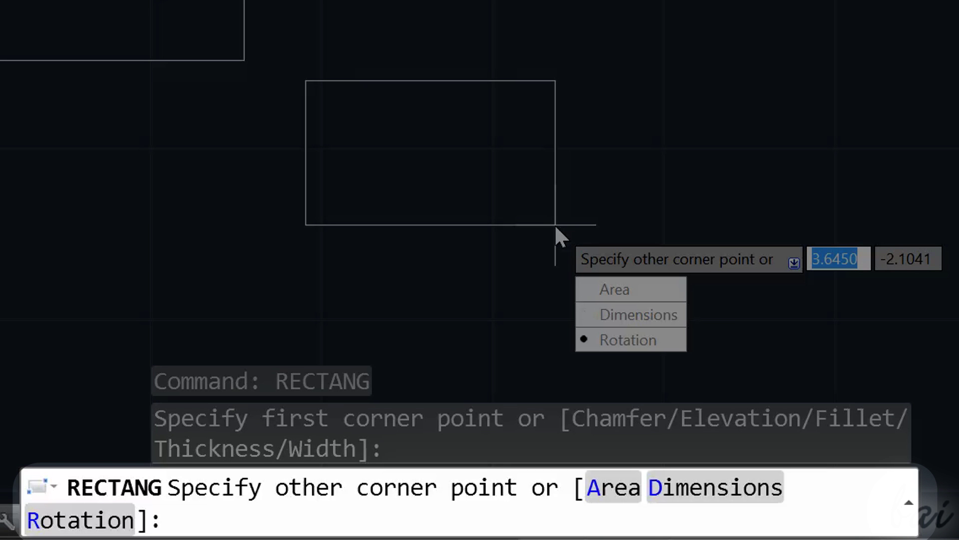
key("Up")
key("Up")
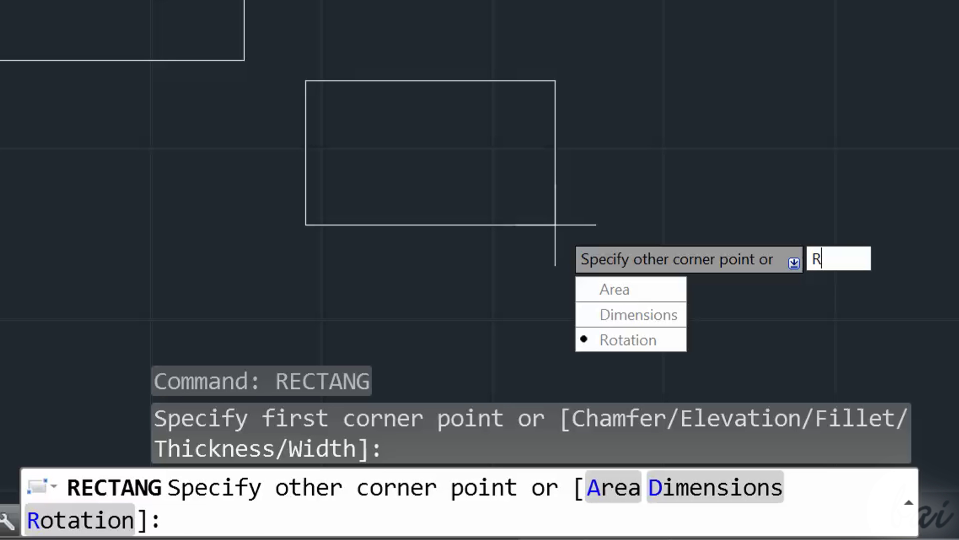
key("Return")
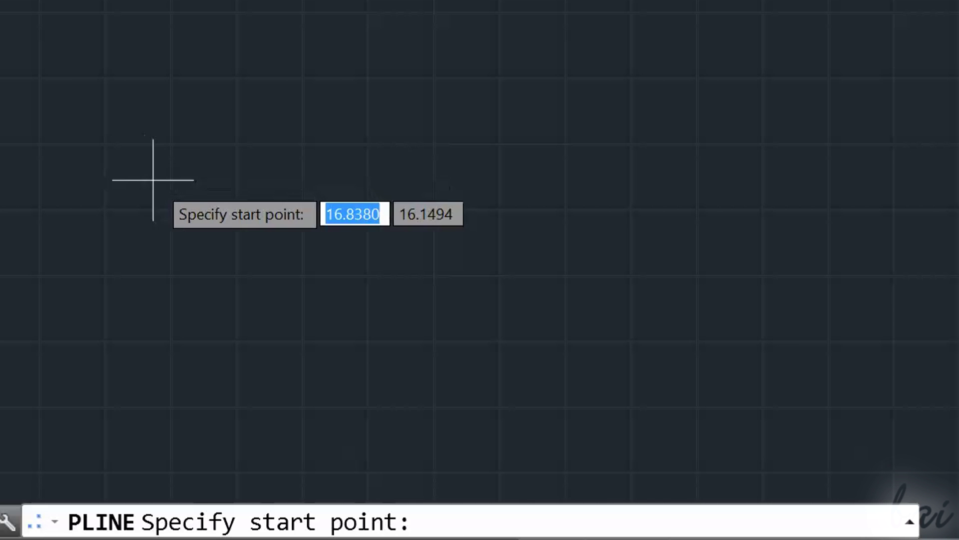
Draw an open polyline with a first segment of length 10.65 at about 19° and a second segment of length 7
left_click(152, 180)
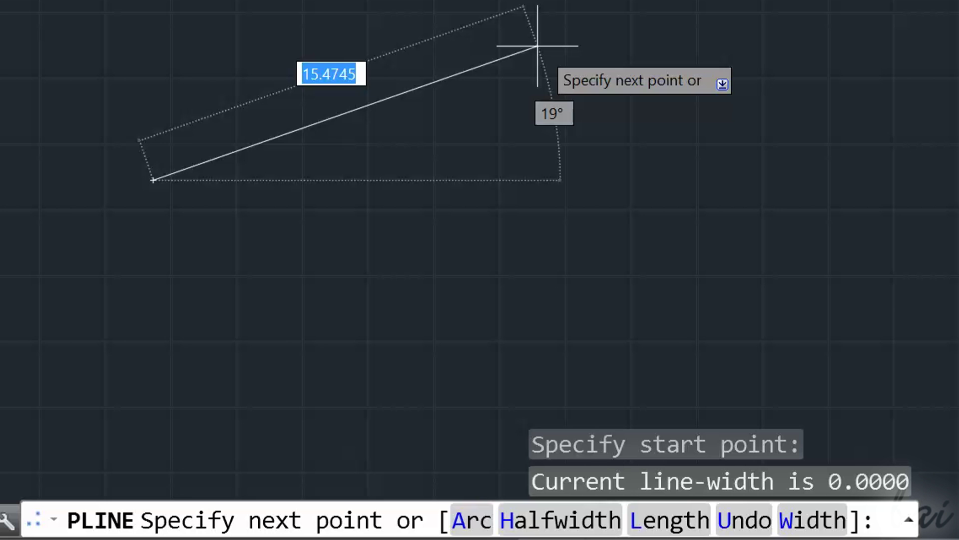
type("10.")
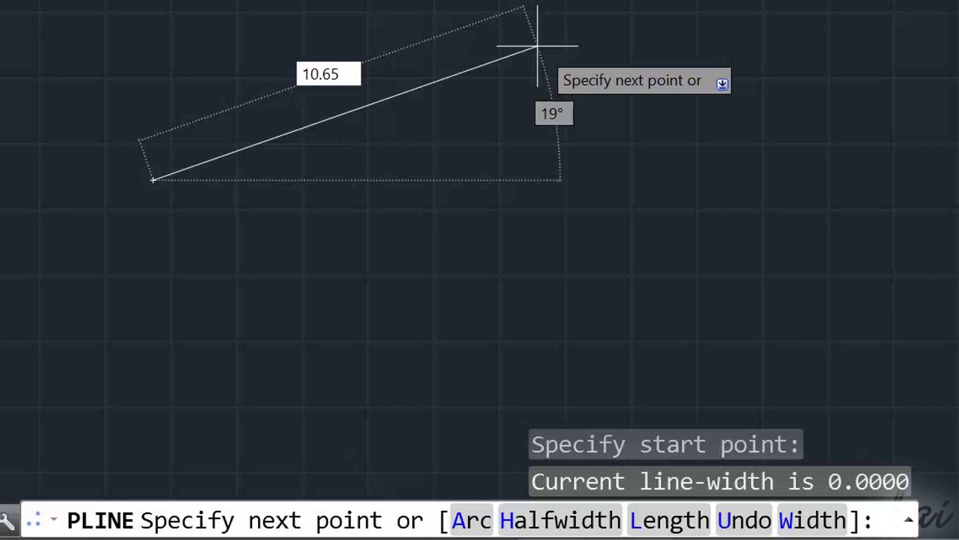
type("65")
key("Return")
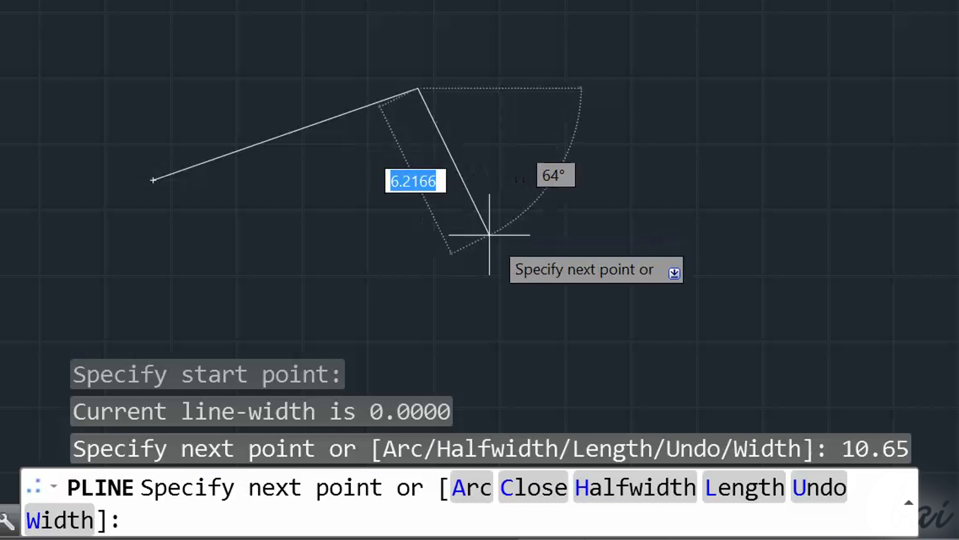
type("7")
key("Return")
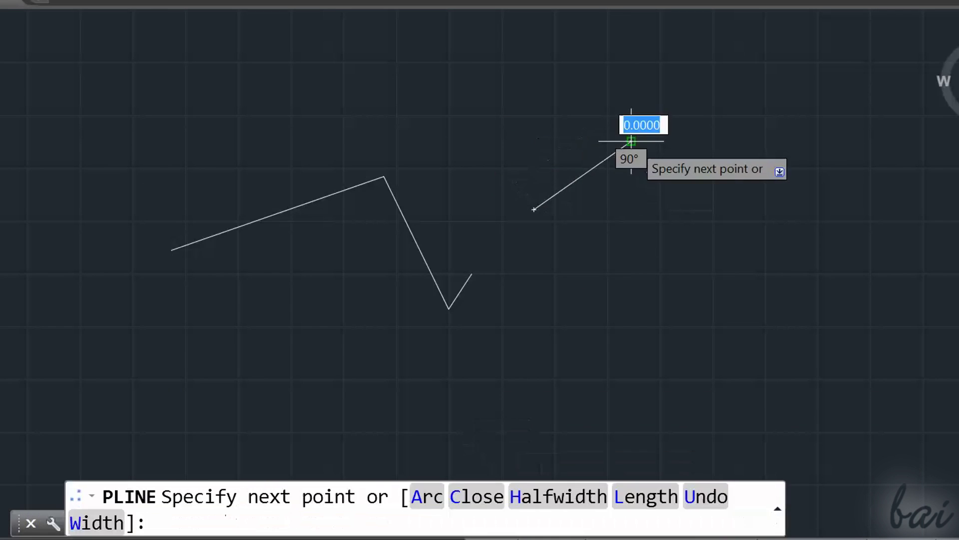
End the single-segment polyline, and repeat the Polyline command for a similar slanted line below it and the start of another
key("Escape")
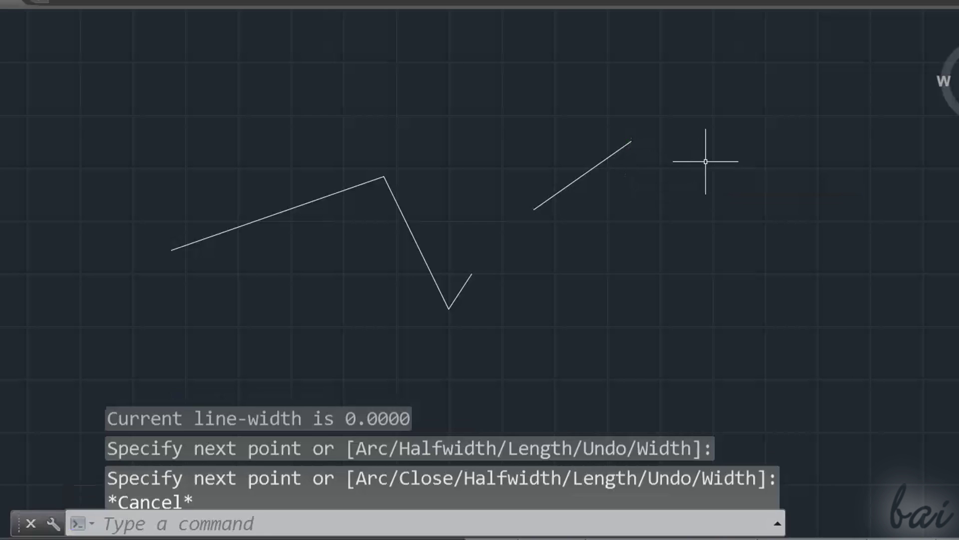
key("Return")
left_click(718, 176)
left_click(586, 261)
key("Escape")
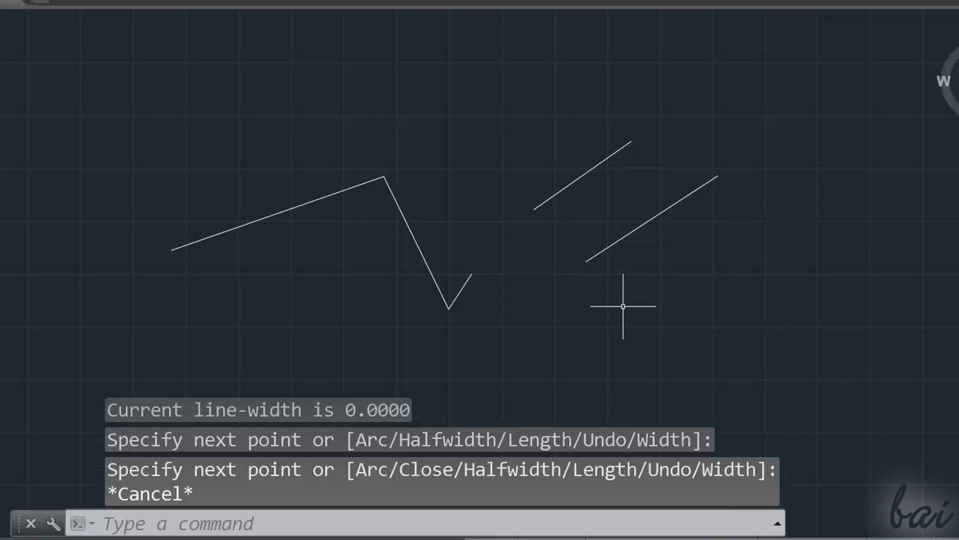
key("Return")
left_click(633, 315)
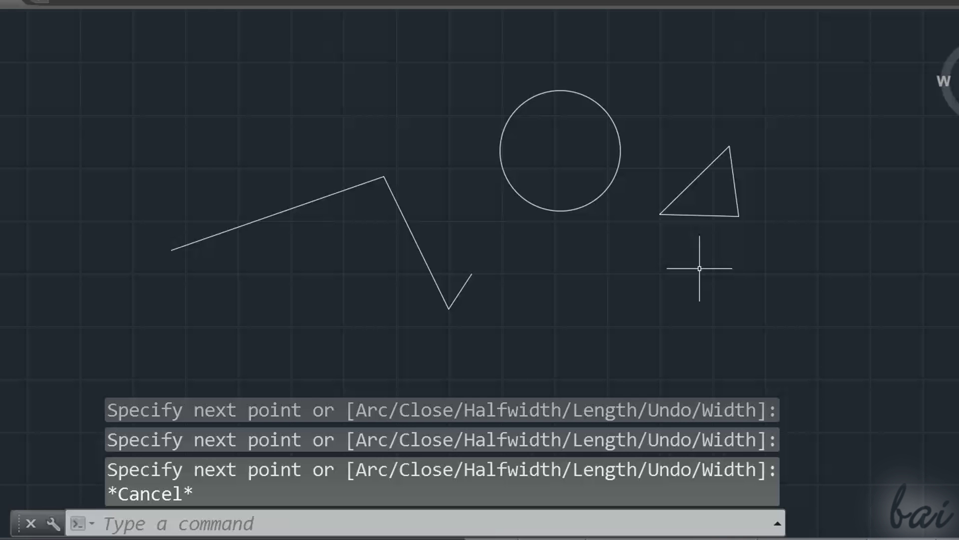
Try entering the command names CIRCLE, ERASE, RECTANG, L, ARC and LINE at the cursor, clearing each one before the following name
type("CIRCLE")
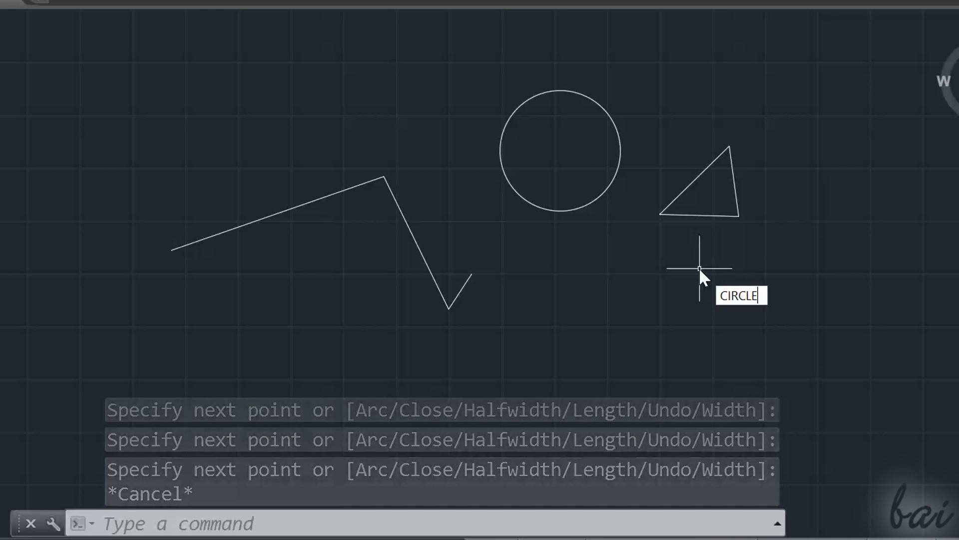
key("BackSpace")
key("BackSpace")
key("BackSpace")
key("BackSpace")
key("BackSpace")
key("BackSpace")
type("ERASE")
key("BackSpace")
key("BackSpace")
key("BackSpace")
key("BackSpace")
key("BackSpace")
type("RECTANG")
key("BackSpace")
key("BackSpace")
key("BackSpace")
key("BackSpace")
key("BackSpace")
key("BackSpace")
key("BackSpace")
type("L")
key("BackSpace")
type("ARC")
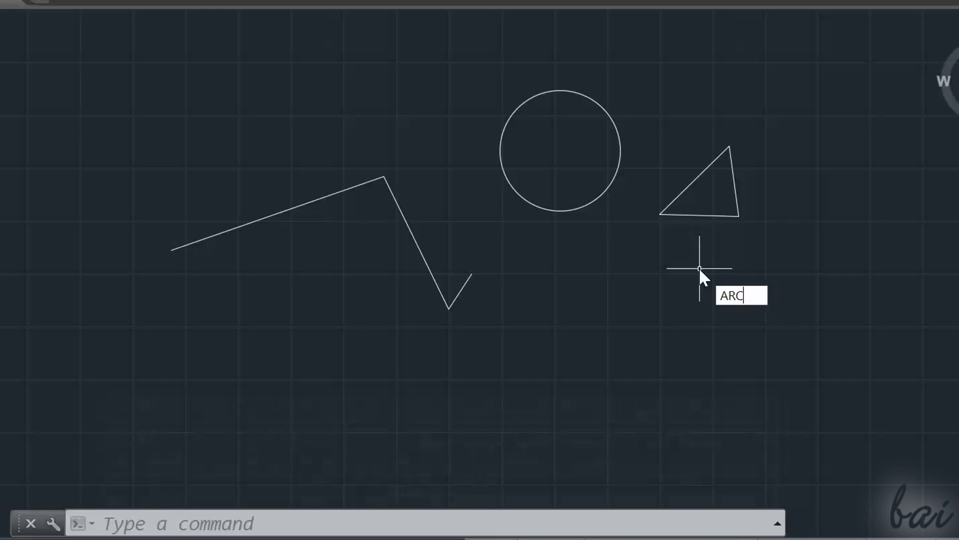
key("BackSpace")
key("BackSpace")
key("BackSpace")
type("LINE")
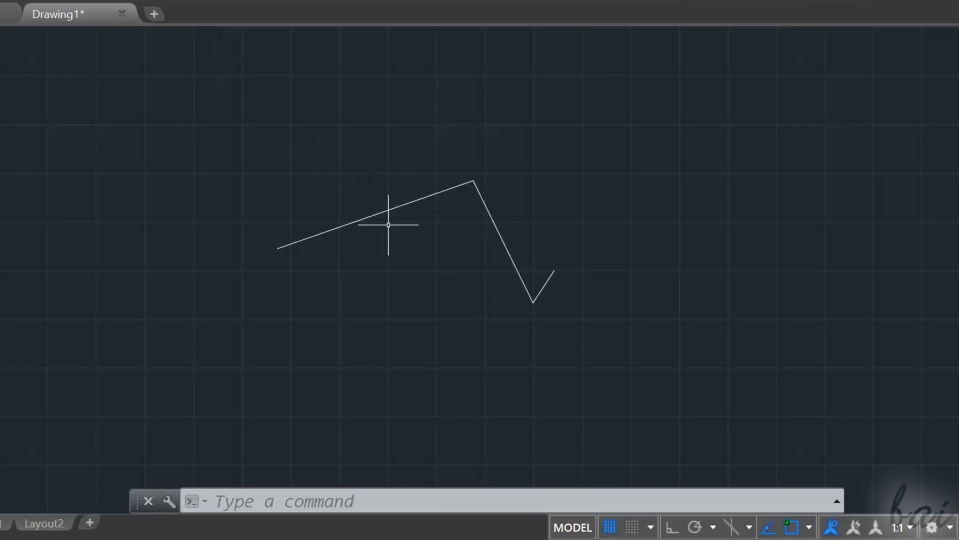
Zoom out until the open polyline looks small beside the origin, and zoom back in on it
scroll(388, 223, "down", 5)
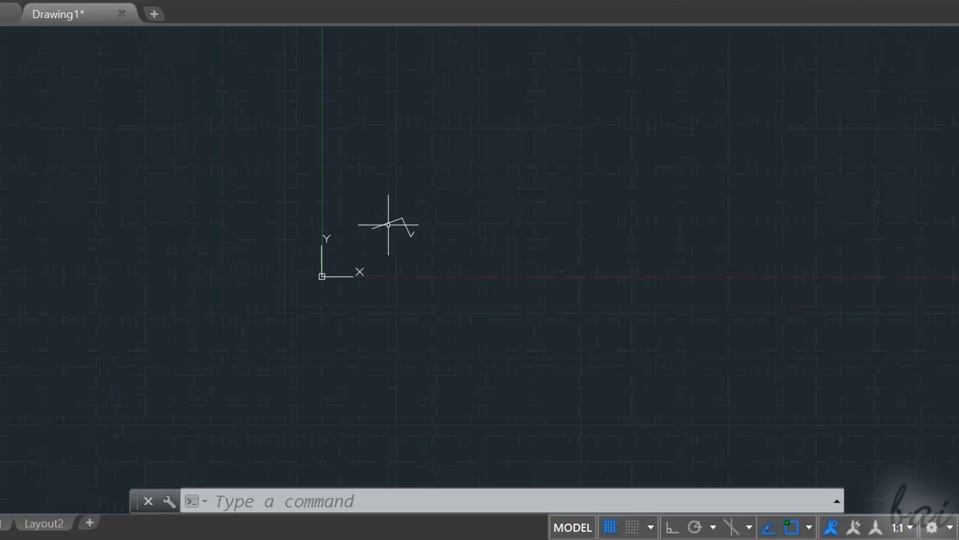
scroll(388, 225, "up", 10)
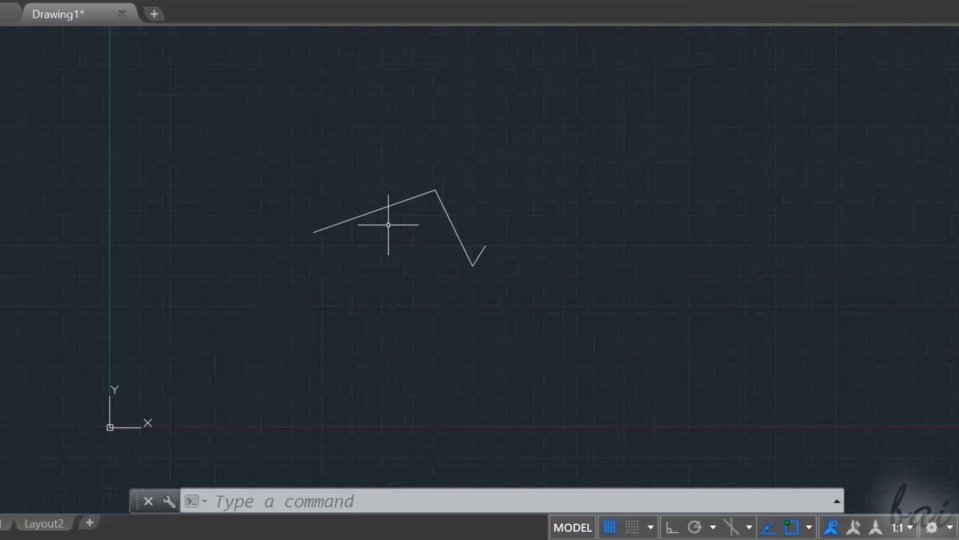
Zoom out from the open polyline and back in on it, and use the Pan tool to move the view around
scroll(388, 225, "down", 8)
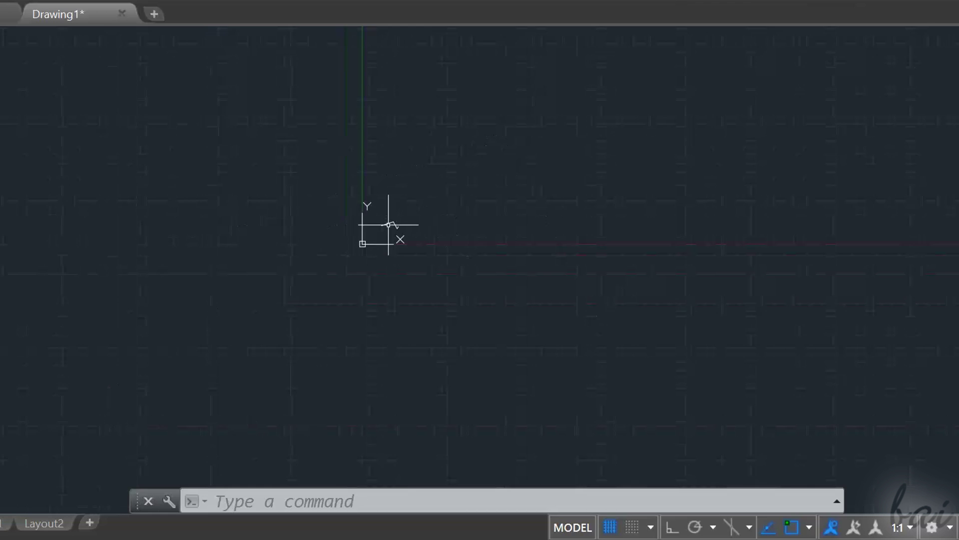
scroll(388, 224, "up", 8)
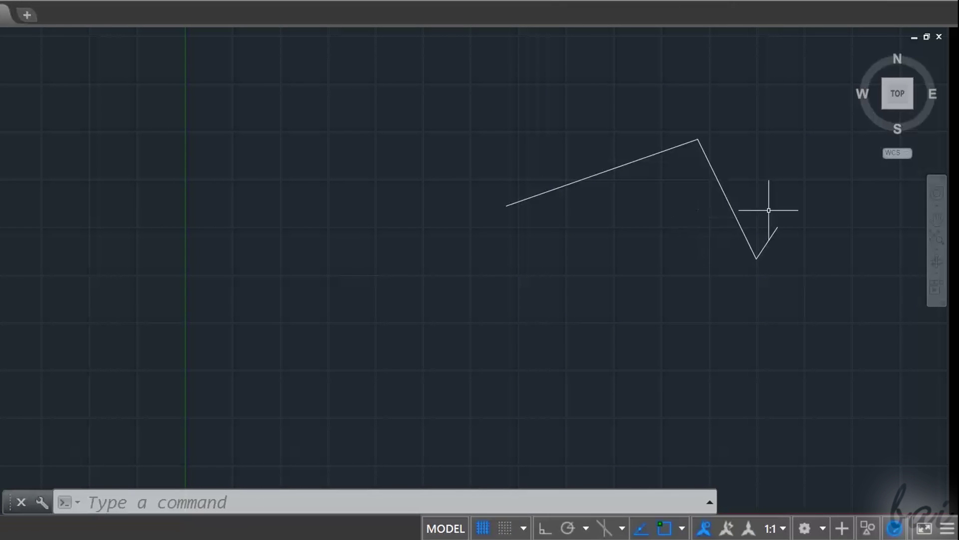
left_click(933, 223)
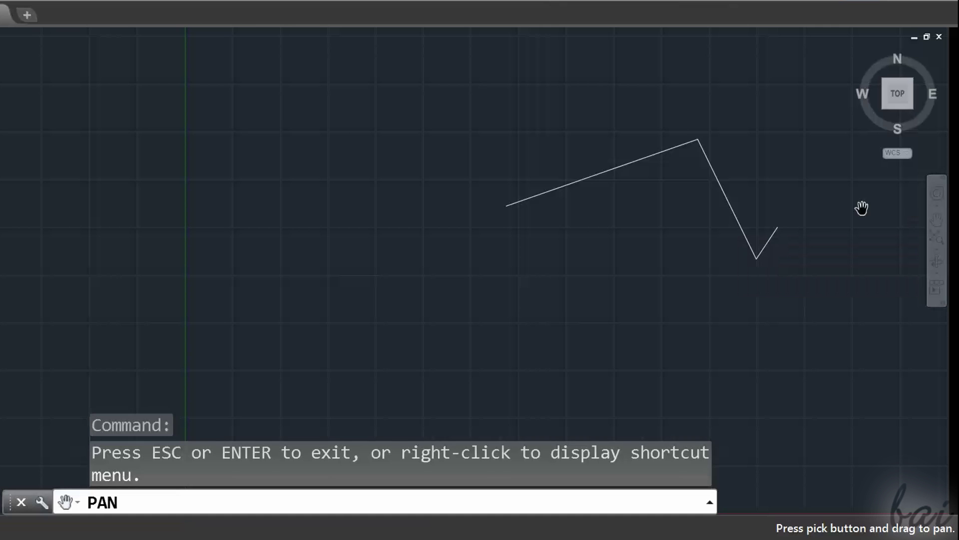
left_click_drag(782, 182, 255, 103)
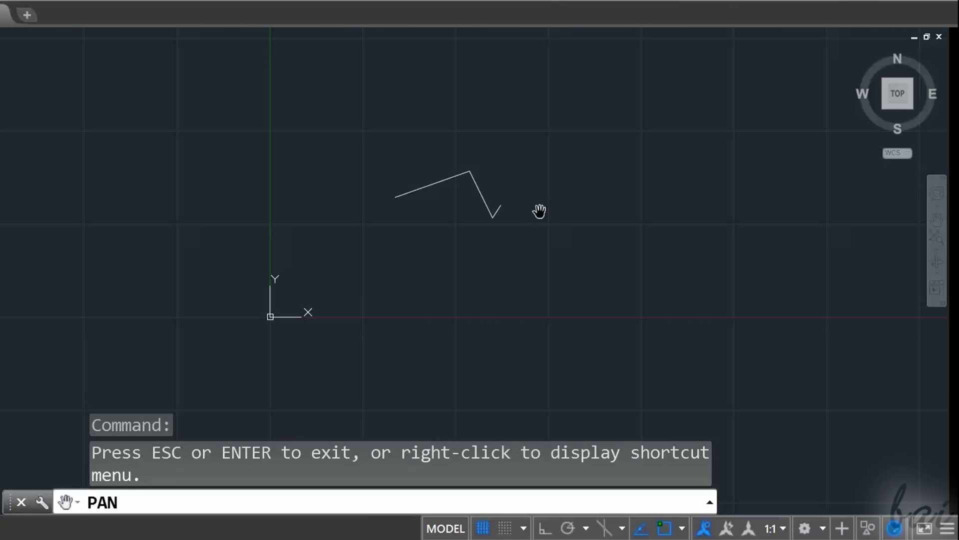
key("Escape")
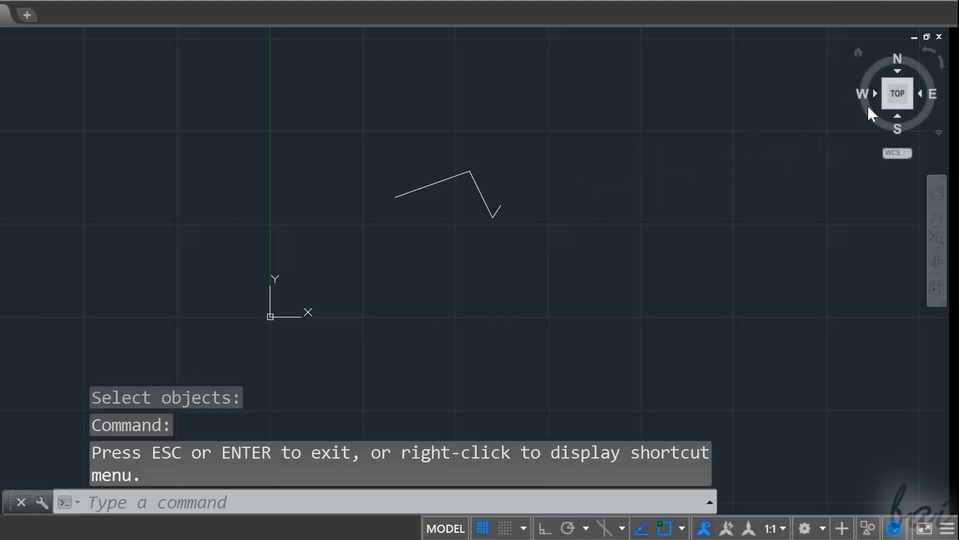
Rotate the top view 90° clockwise, and rotate it back so that north points up again
left_click(939, 63)
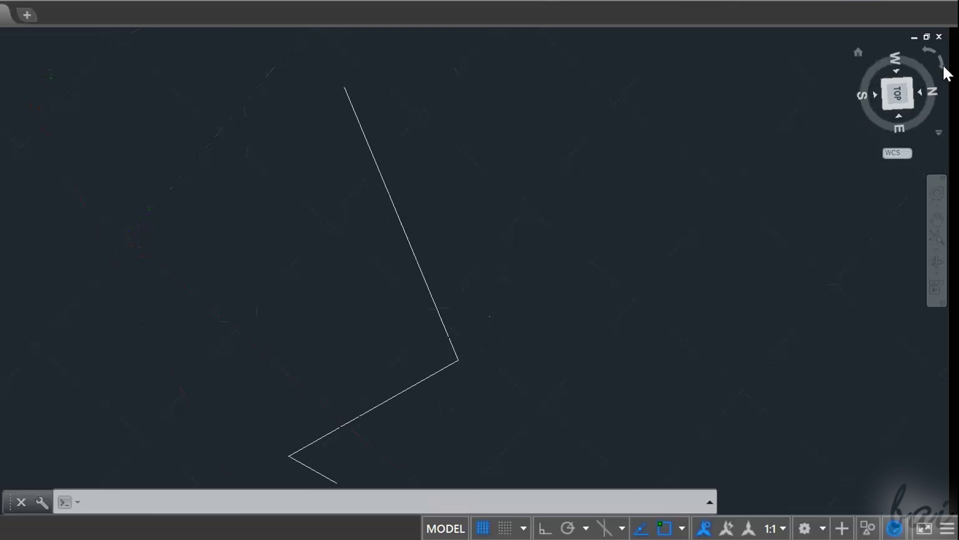
scroll(482, 178, "down", 4)
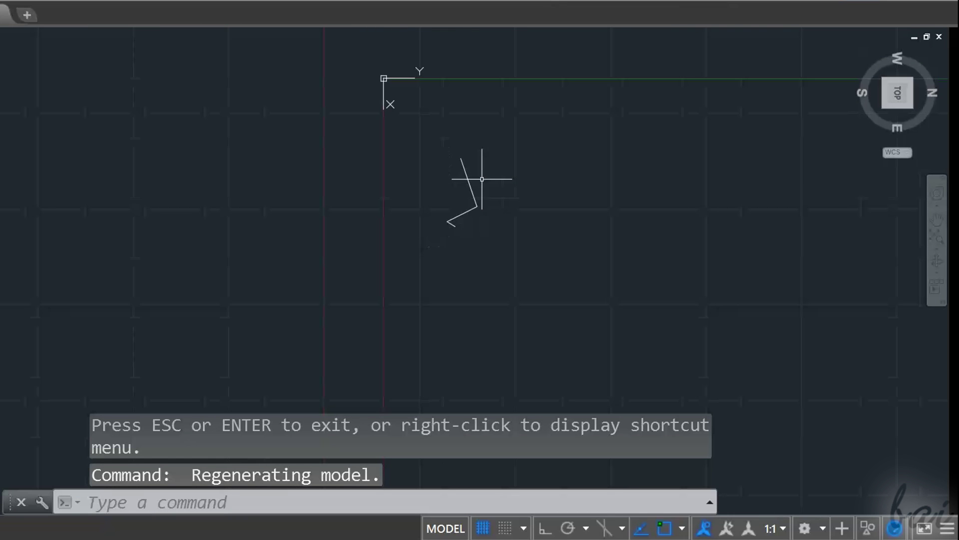
left_click(925, 53)
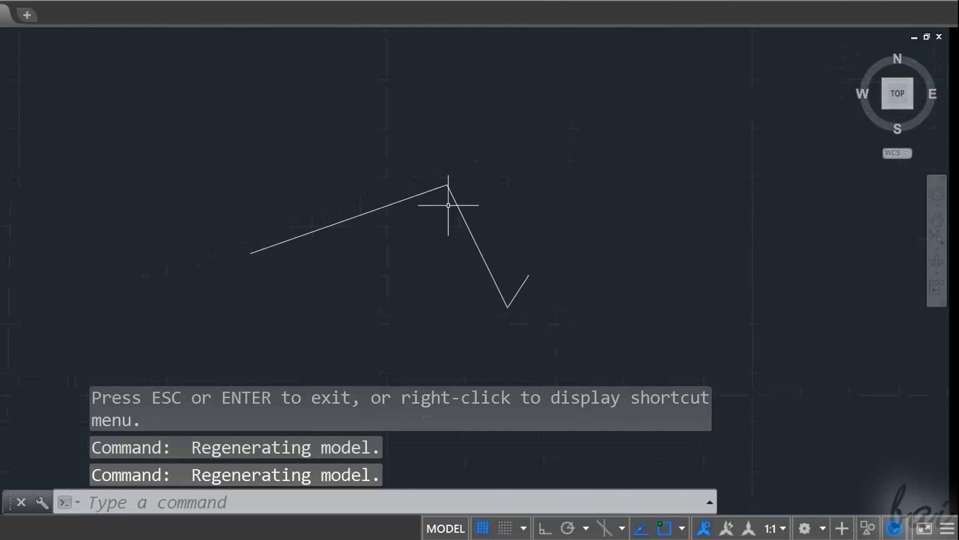
scroll(504, 180, "down", 4)
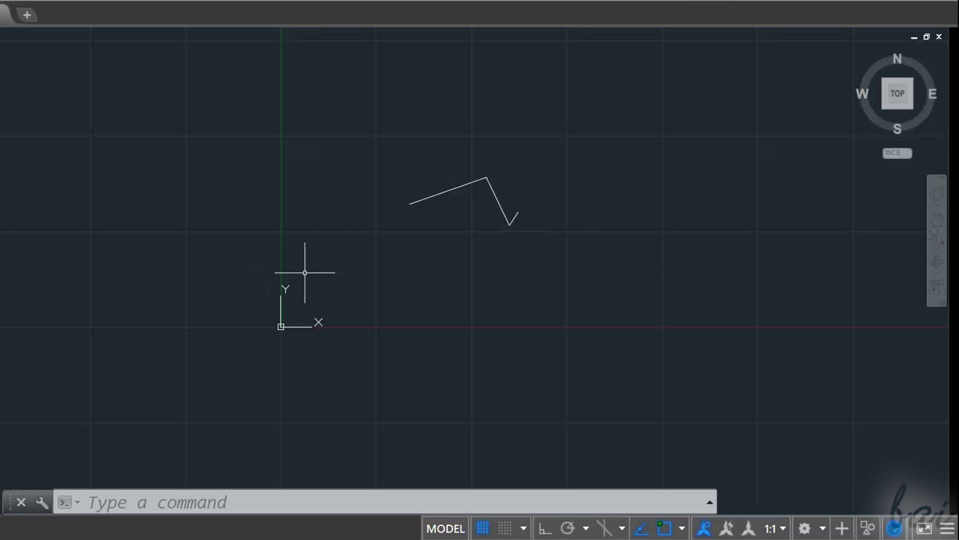
scroll(306, 274, "up", 2)
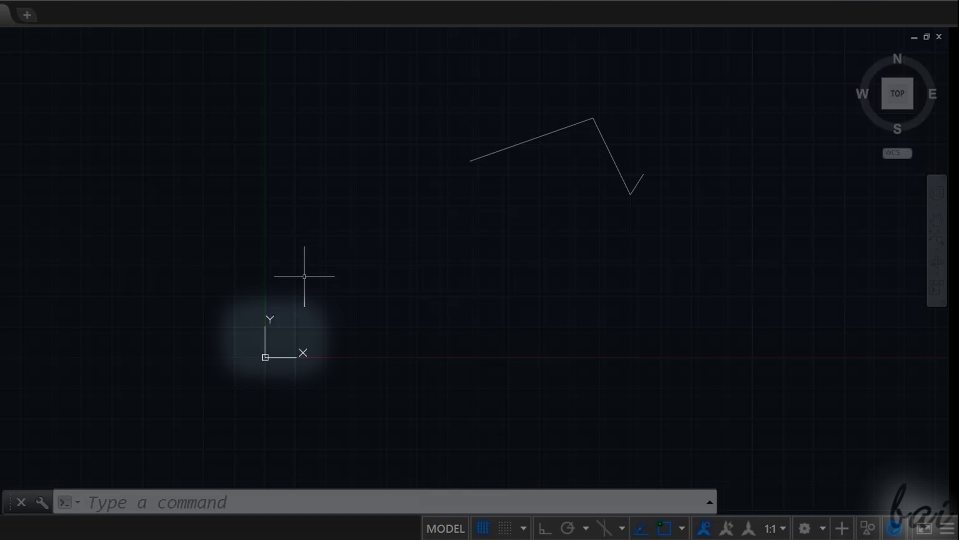
scroll(395, 320, "up", 2)
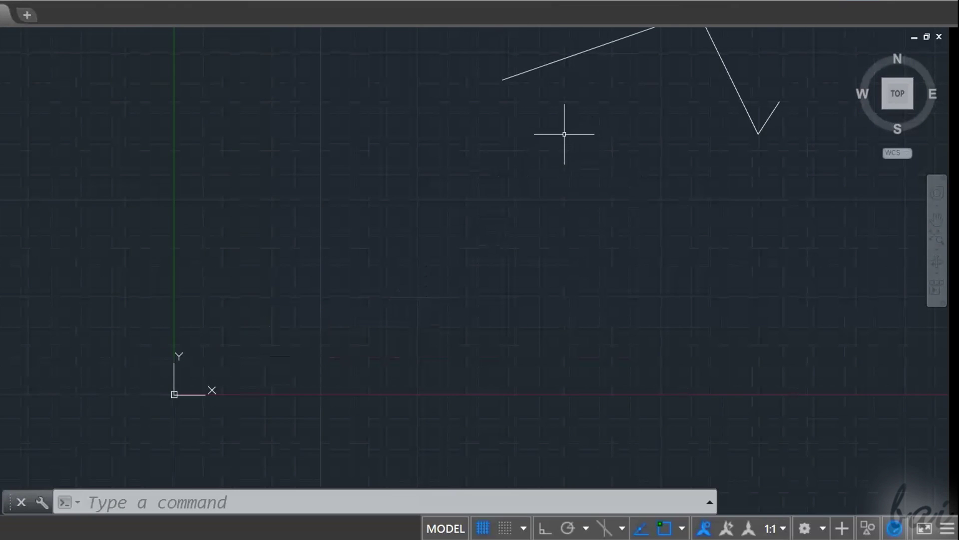
scroll(563, 133, "down", 2)
scroll(650, 92, "down", 2)
scroll(666, 72, "up", 2)
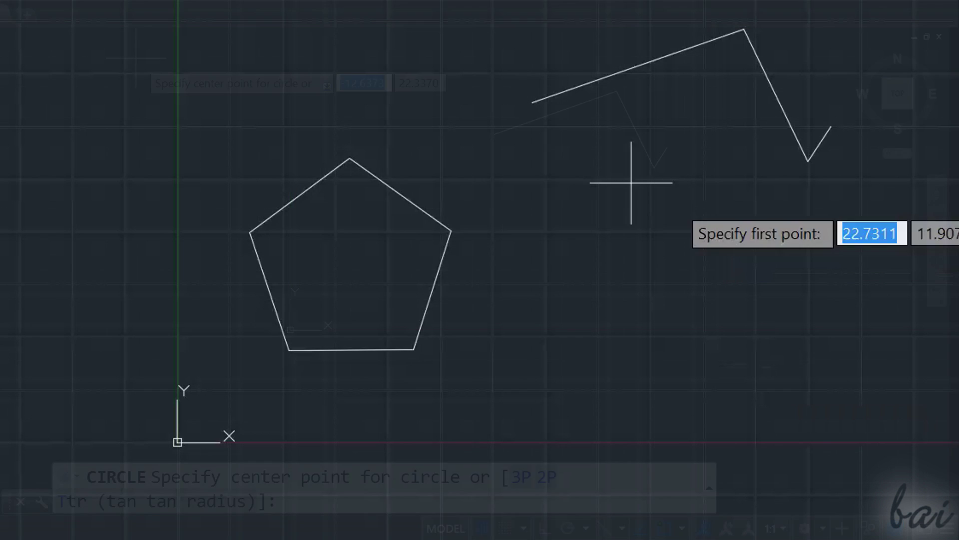
With Ortho mode on, try a horizontal line below the pentagon and a vertical line beside the Y axis, cancelling each before its second point
left_click(292, 399)
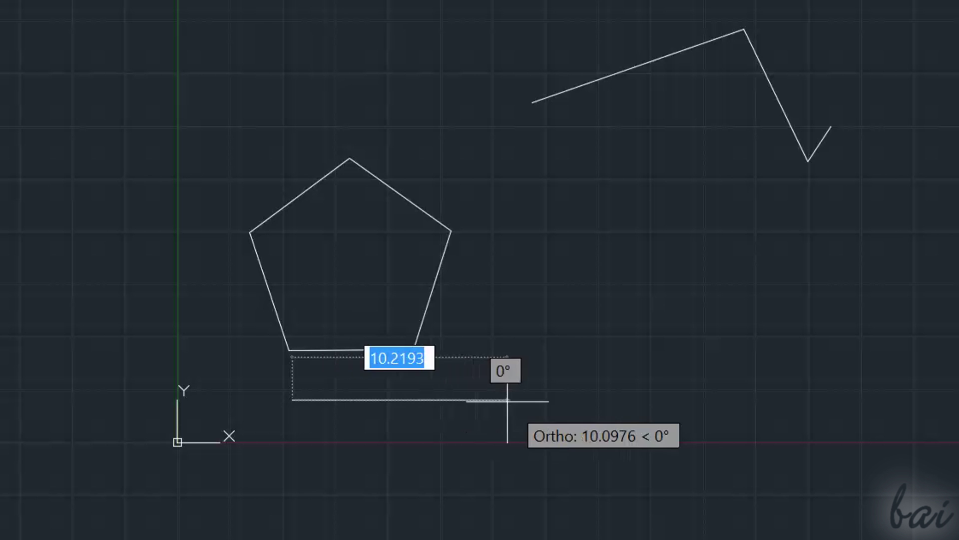
key("Escape")
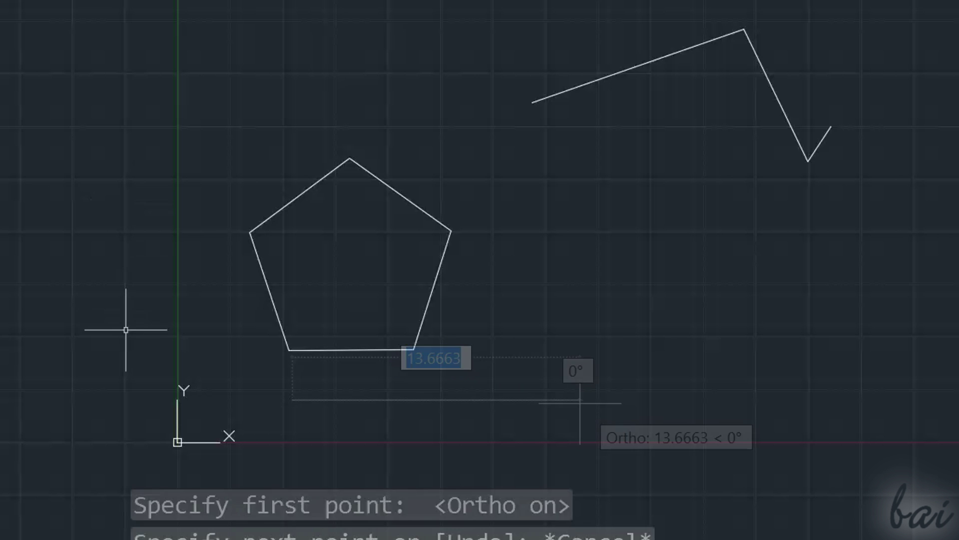
key("space")
left_click(124, 361)
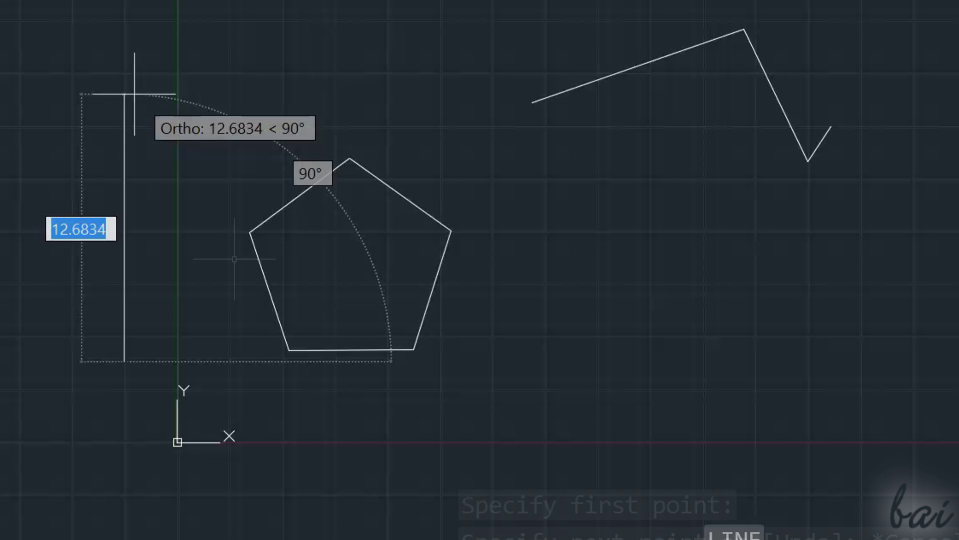
key("Escape")
Move the coordinate system origin slightly up, rotate its X axis about 30° counterclockwise, and swing the axis back clockwise
left_click(200, 442)
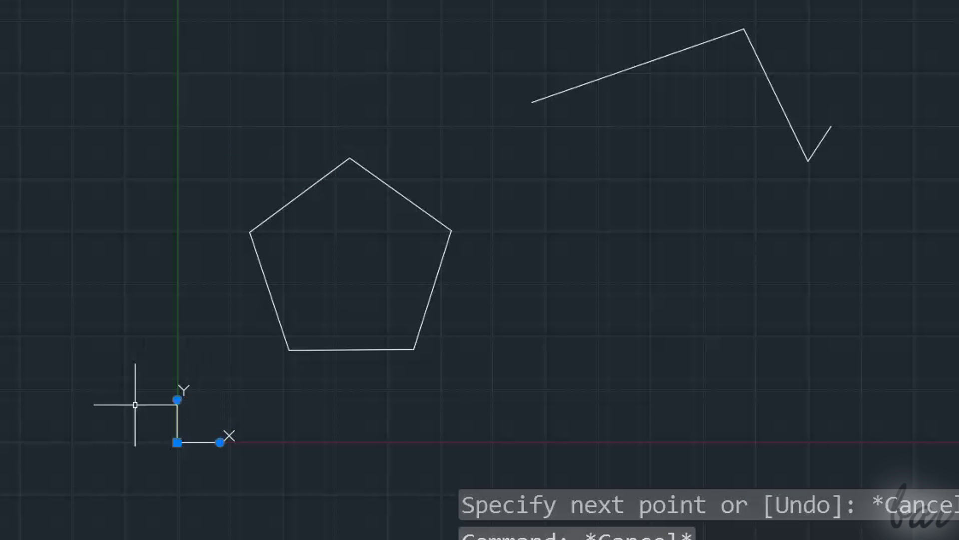
left_click(177, 442)
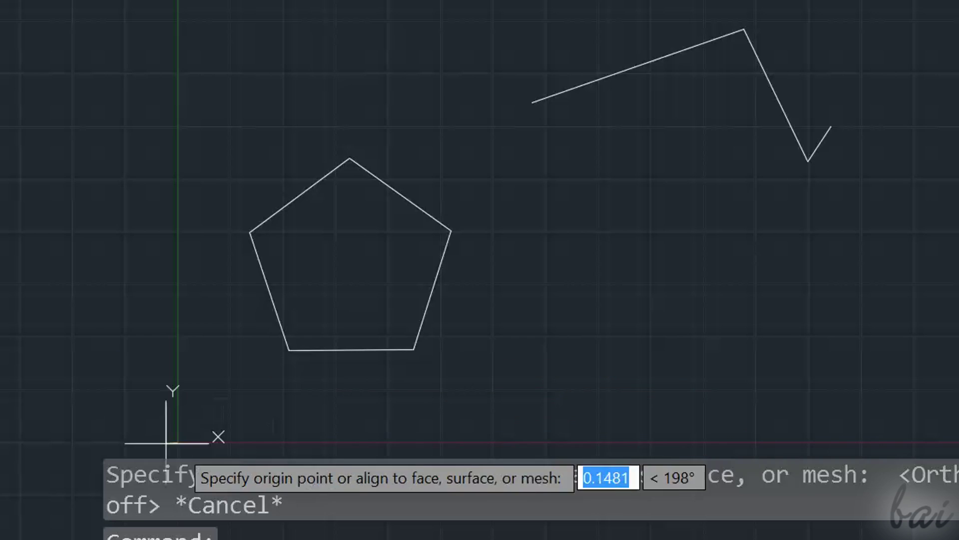
left_click(184, 410)
left_click(226, 409)
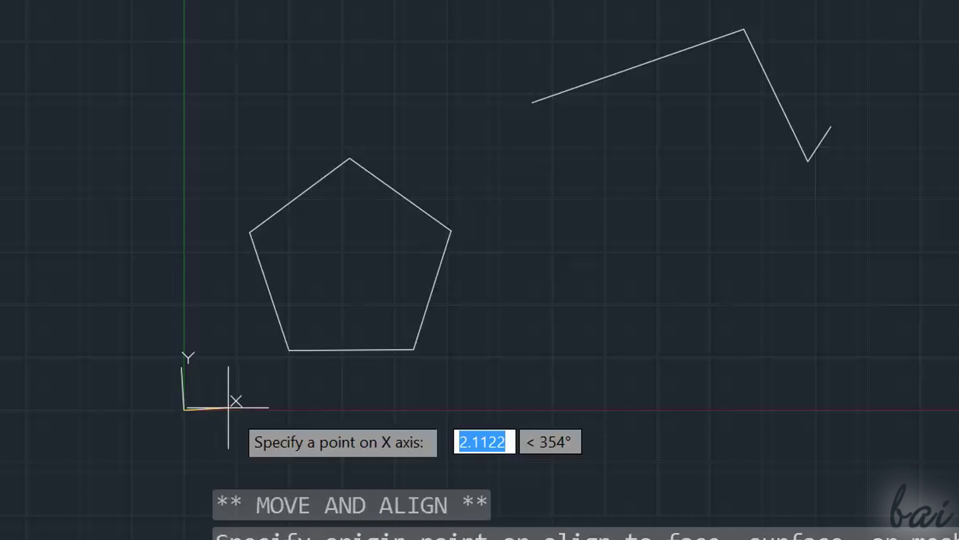
left_click(239, 376)
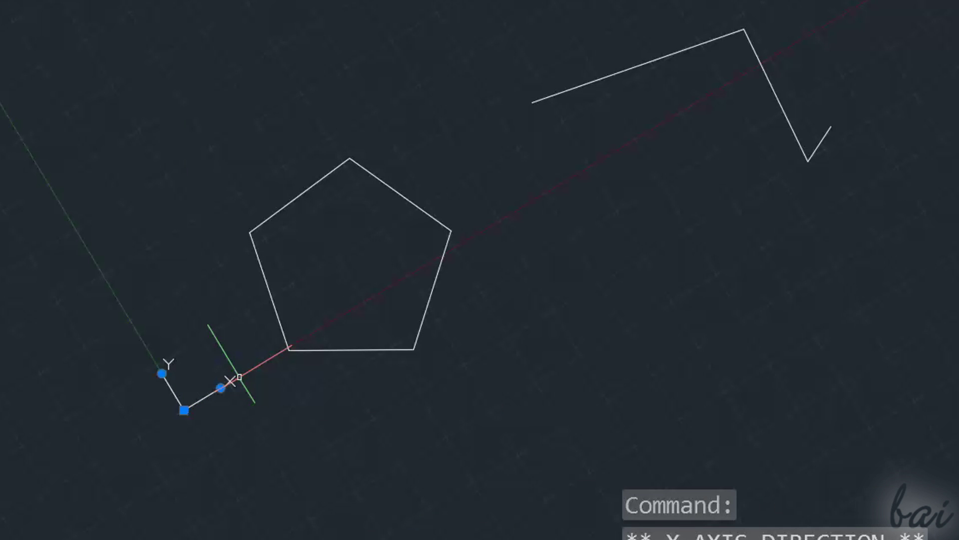
left_click(220, 389)
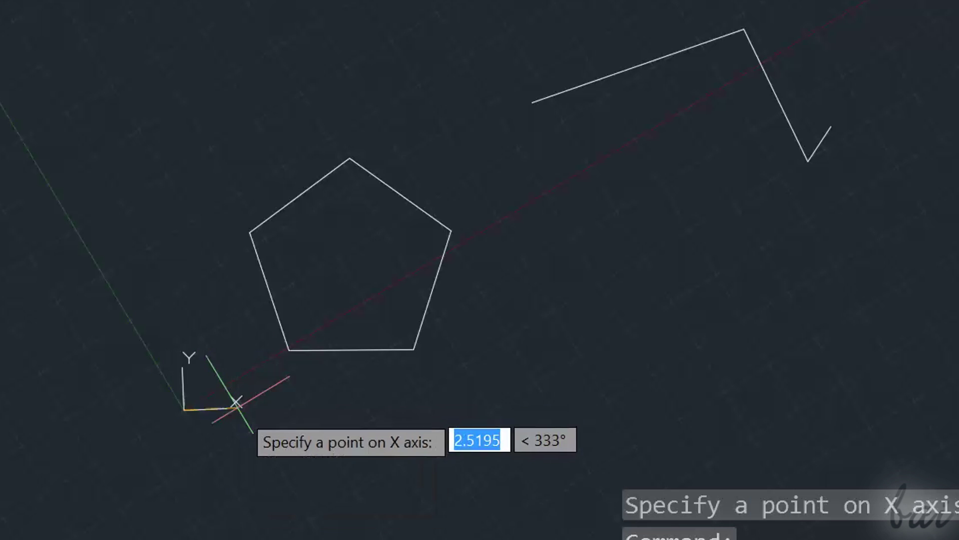
left_click(226, 427)
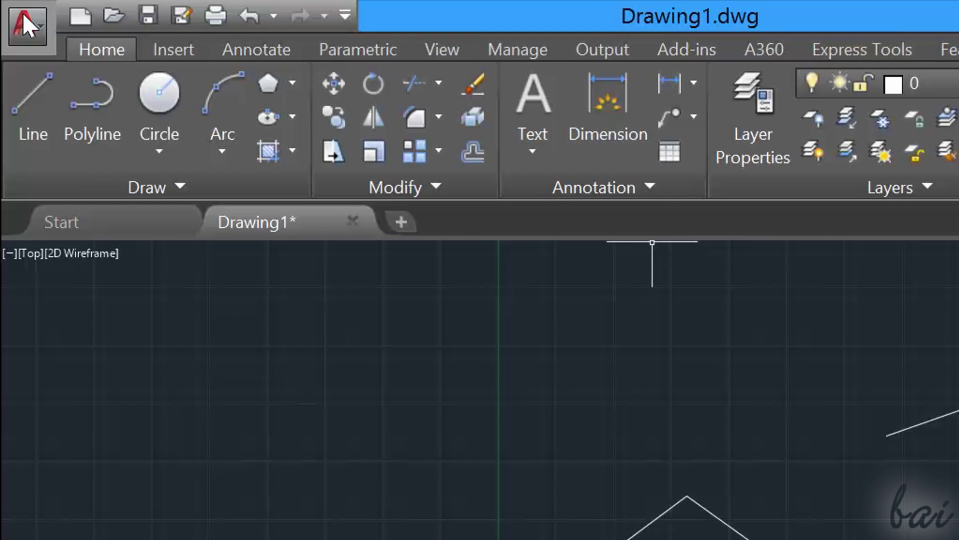
Open the Save Drawing As dialog for the default DWG drawing format, and cancel it without saving
left_click(22, 13)
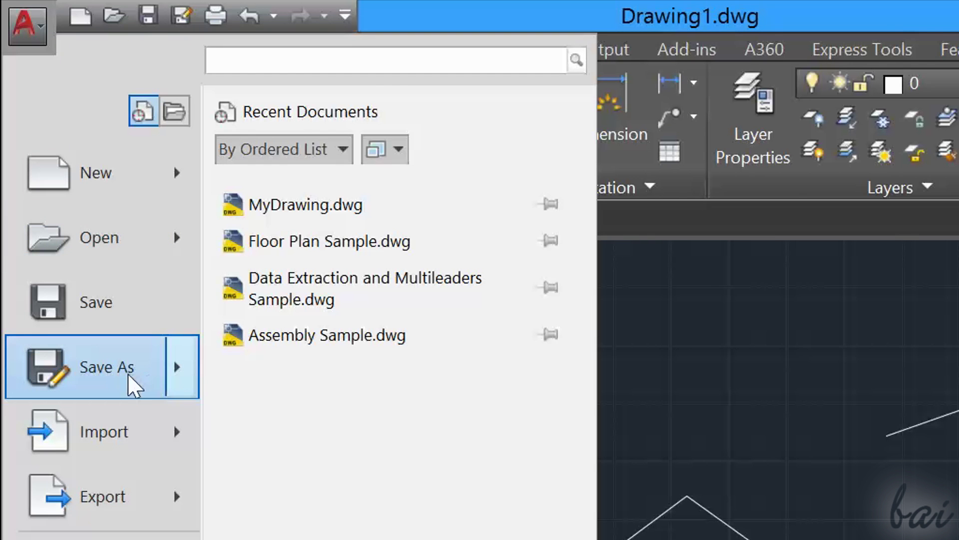
mouse_move(126, 375)
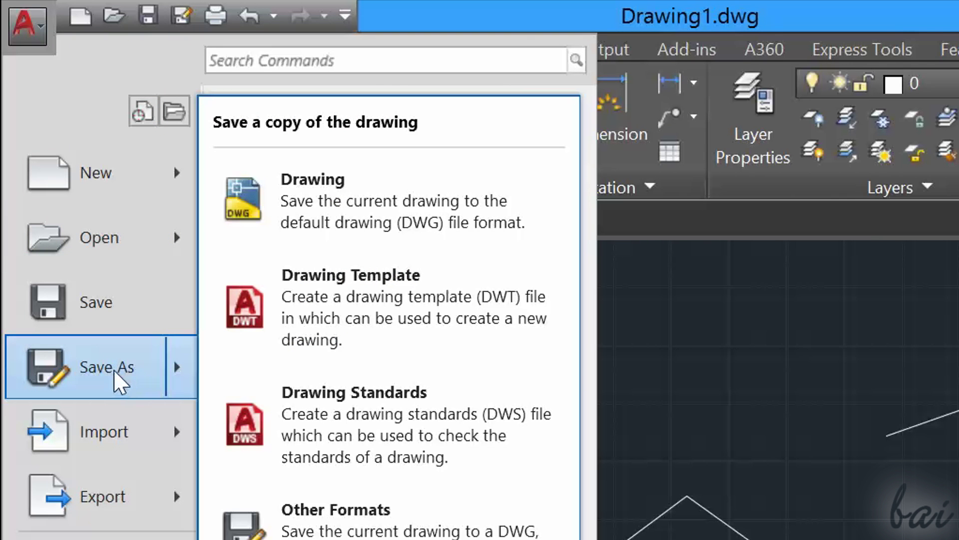
left_click(368, 220)
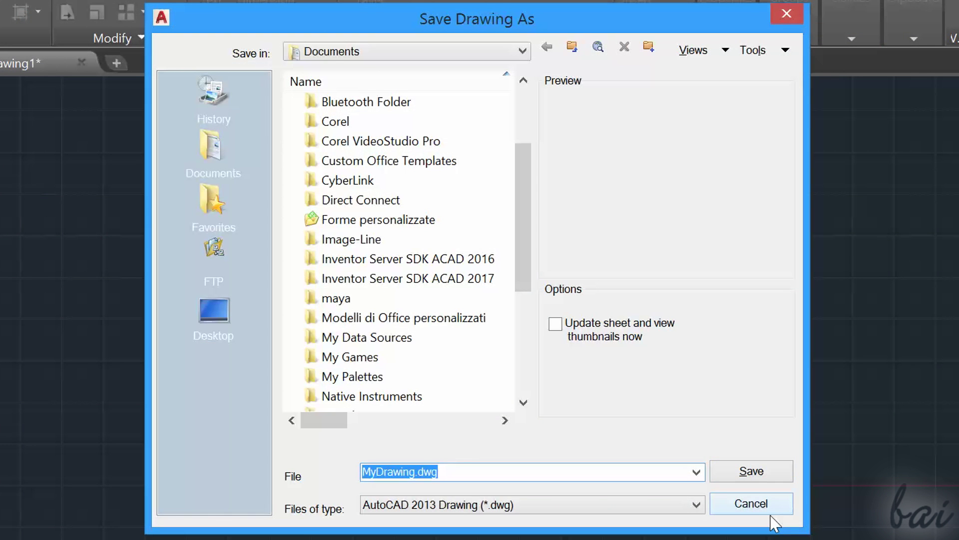
left_click(770, 505)
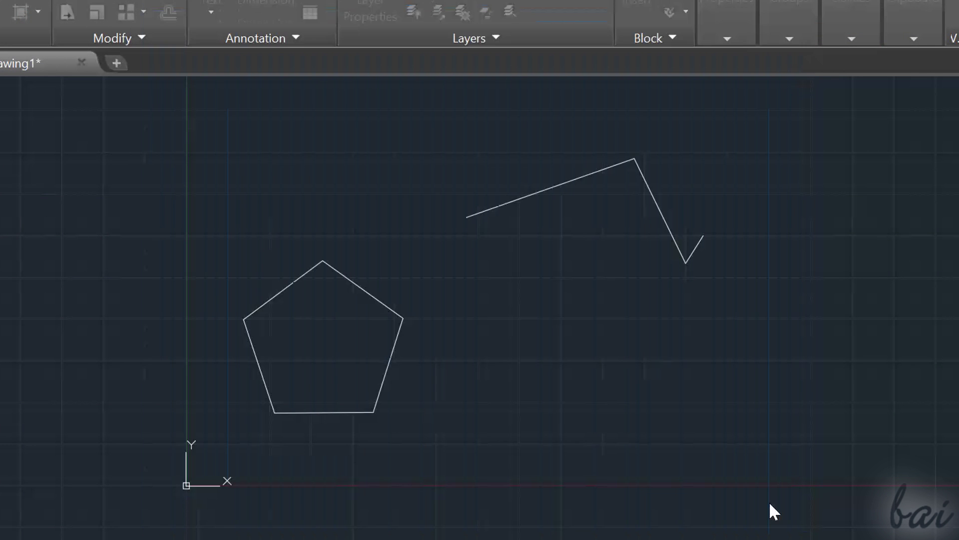